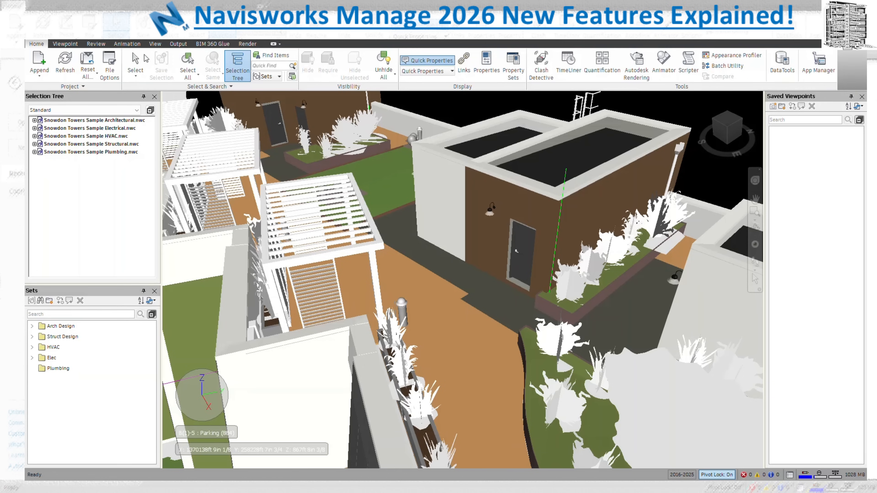
Float the Appearance Profiler over the model, enlarge it, and start a new profile
click(105, 45)
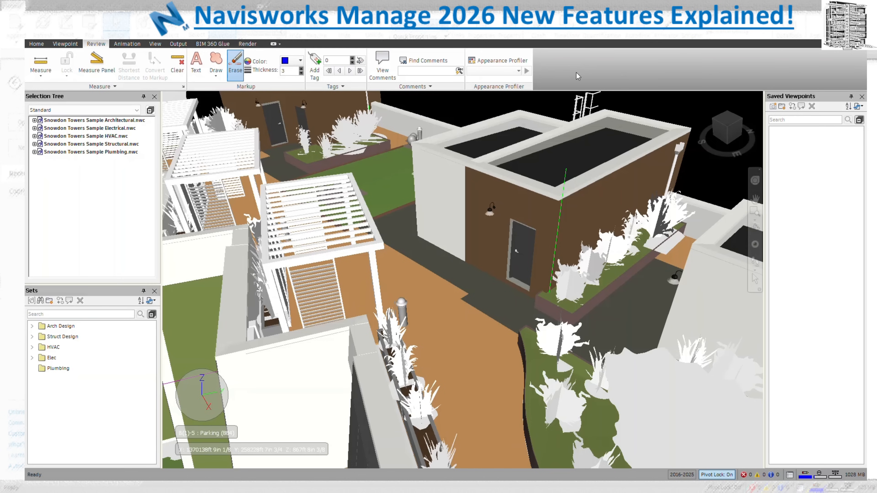
click(45, 44)
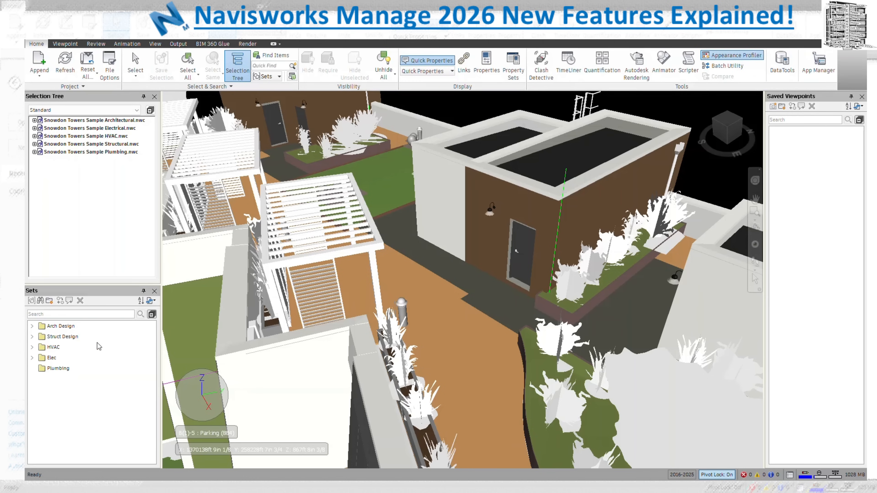
drag(25, 148, 599, 120)
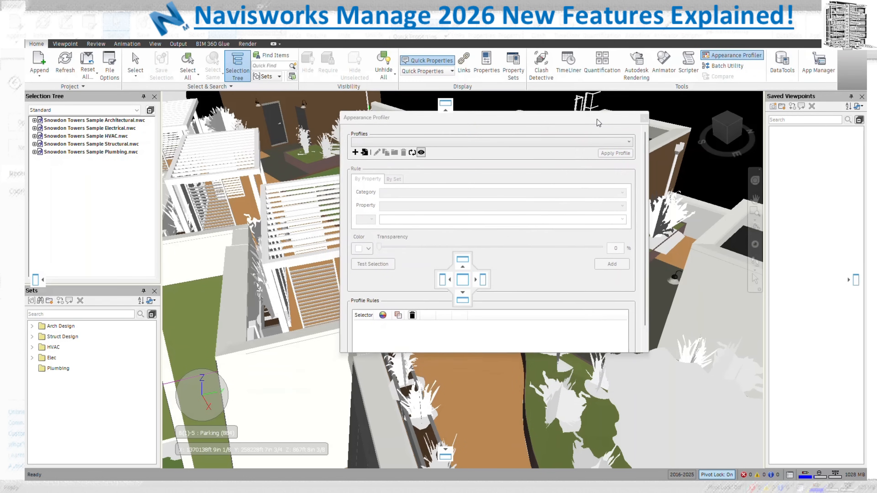
drag(639, 353, 629, 404)
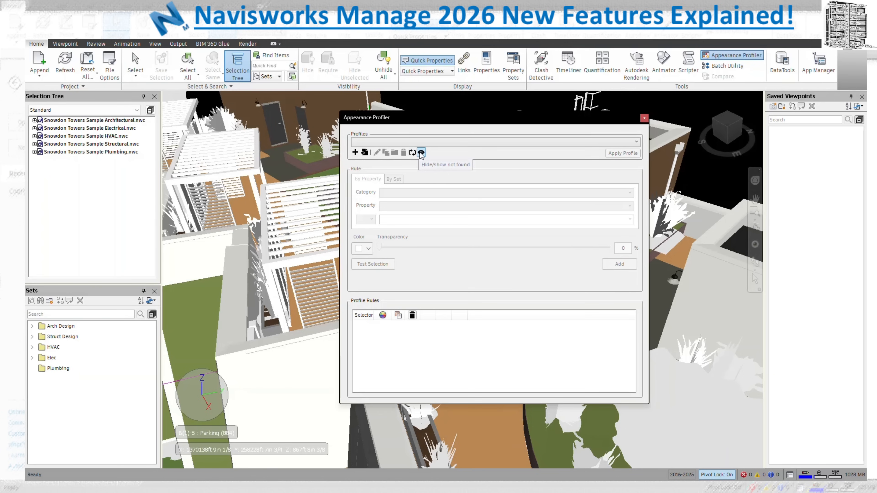
click(356, 153)
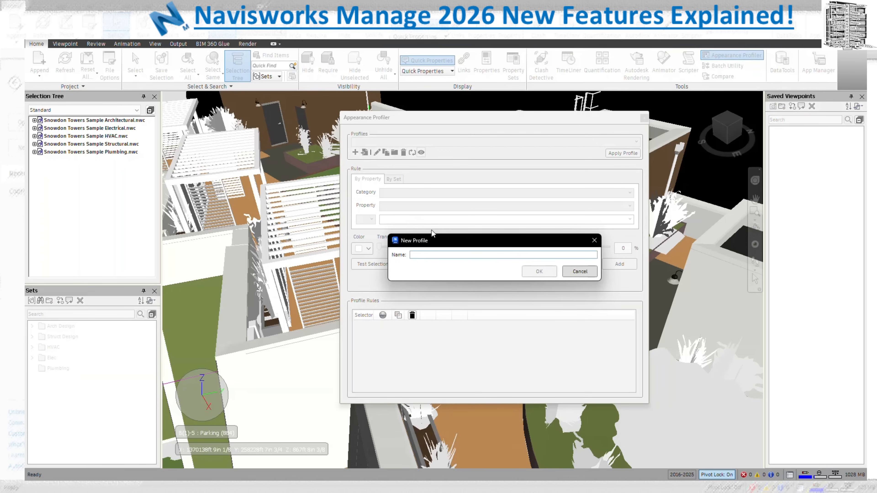
Create profile Set 1 and add a purple rule for the HVAC Ducts set
text(Set)
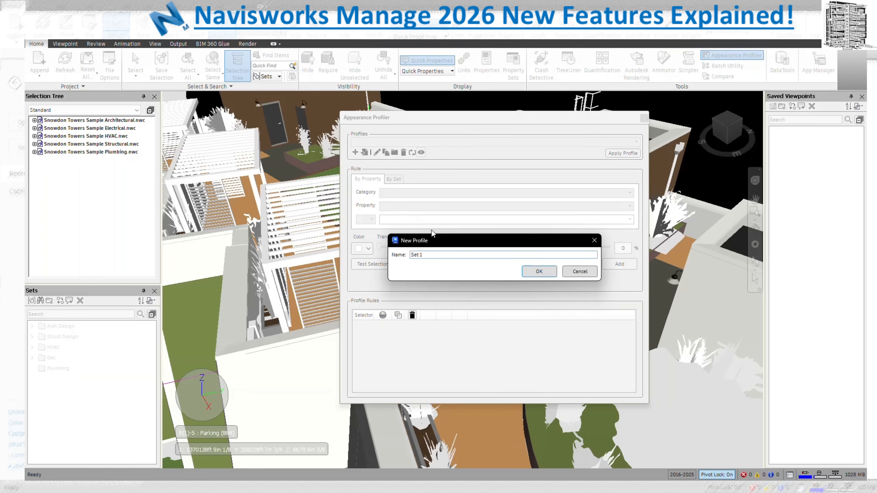
text( 1)
click(539, 272)
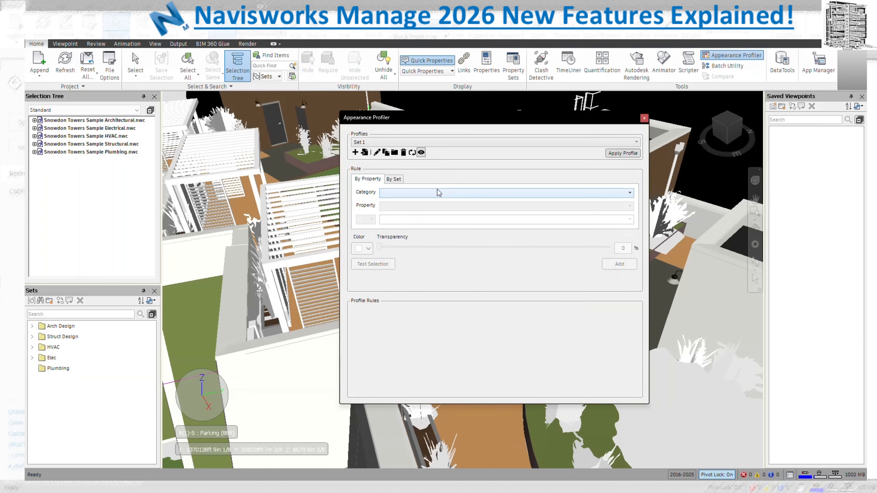
click(402, 180)
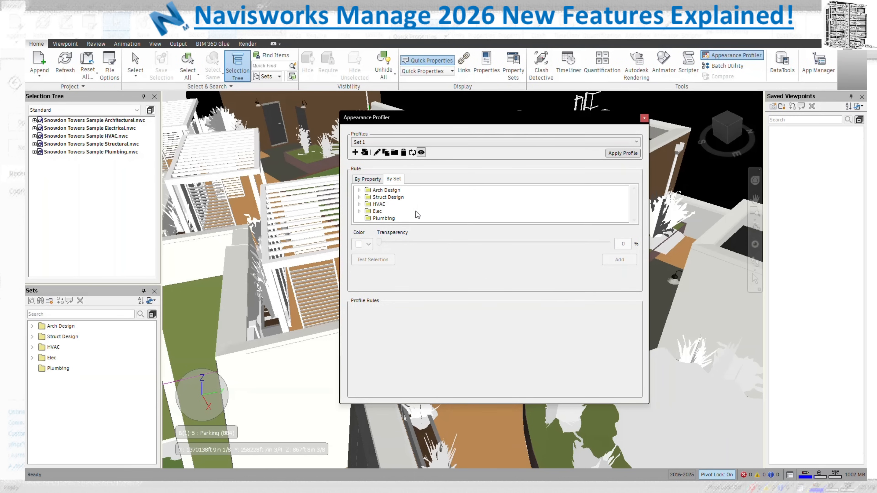
click(359, 204)
click(389, 219)
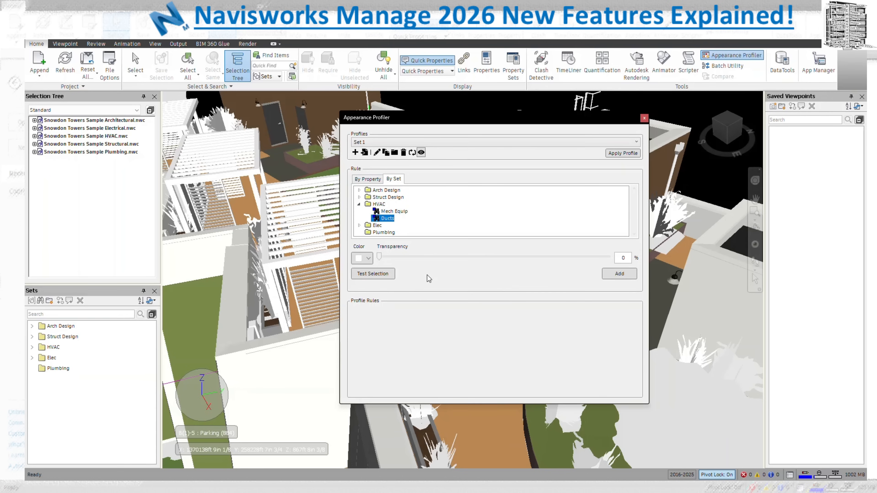
click(364, 259)
click(368, 258)
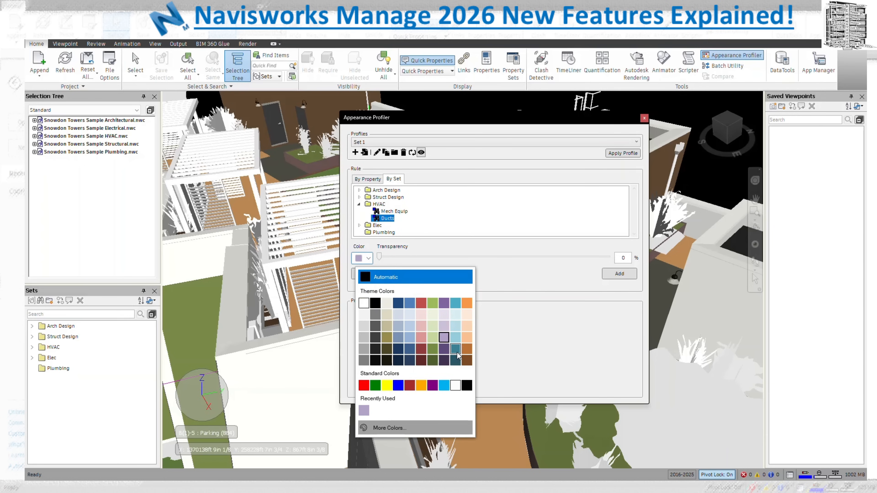
click(444, 303)
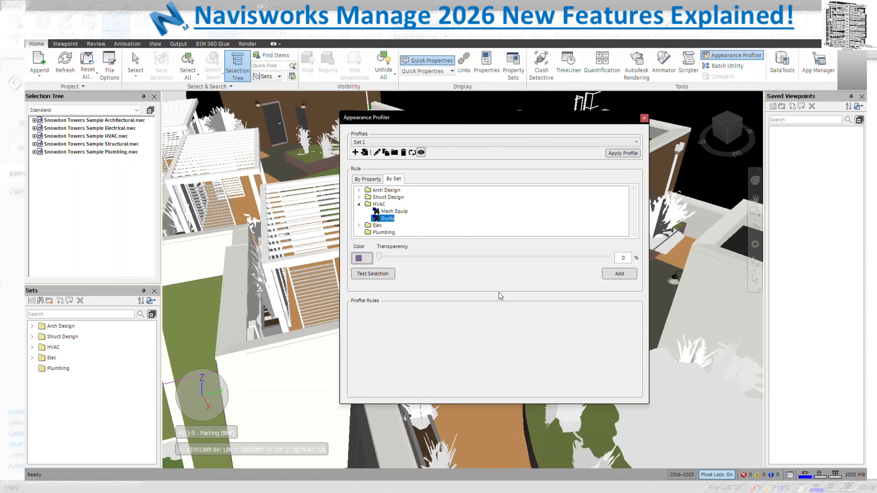
click(615, 274)
Add a cyan rule for the Mech Equip set
click(397, 212)
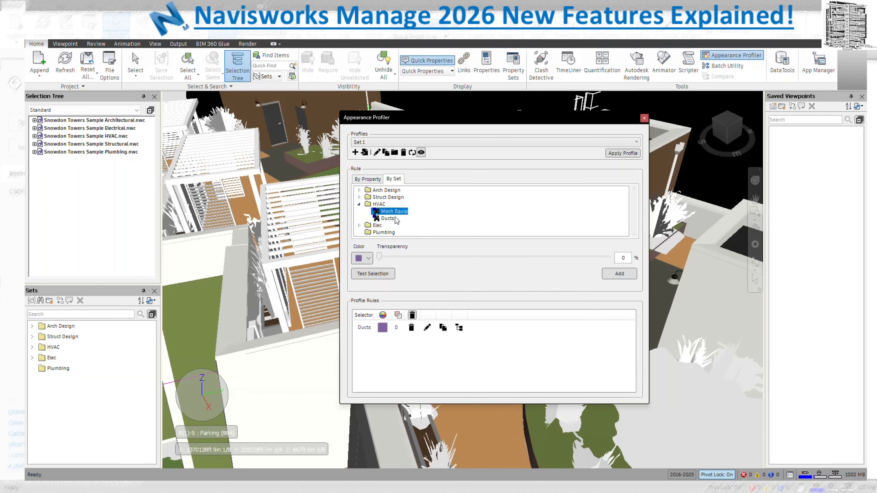
click(369, 258)
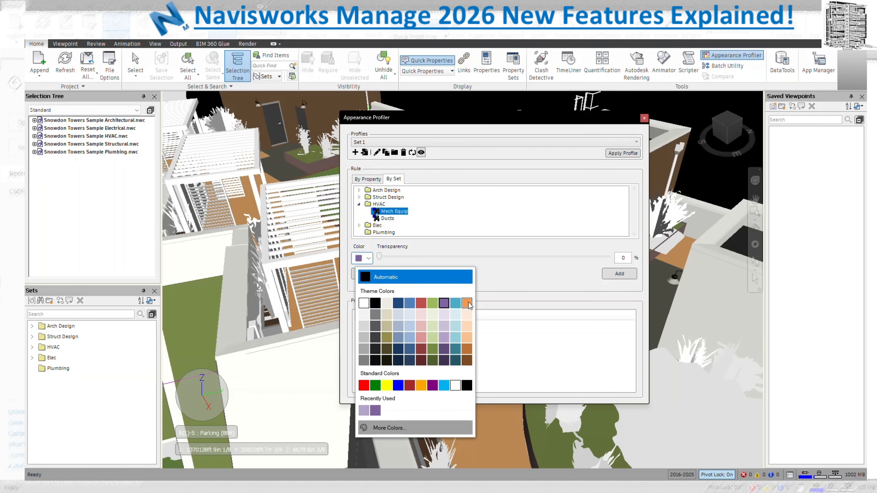
click(455, 337)
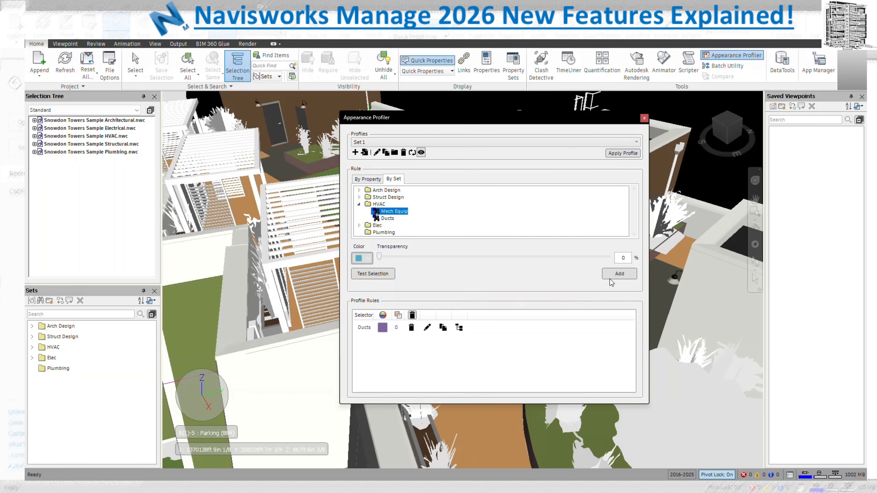
click(616, 275)
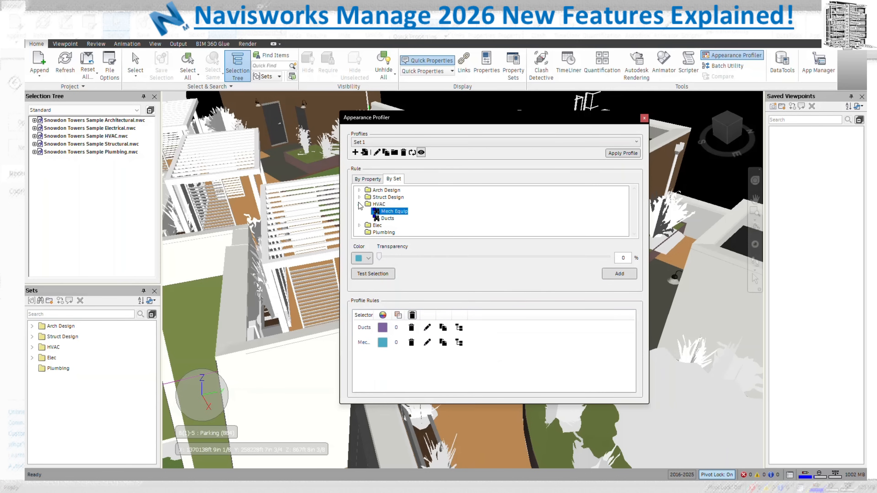
click(359, 226)
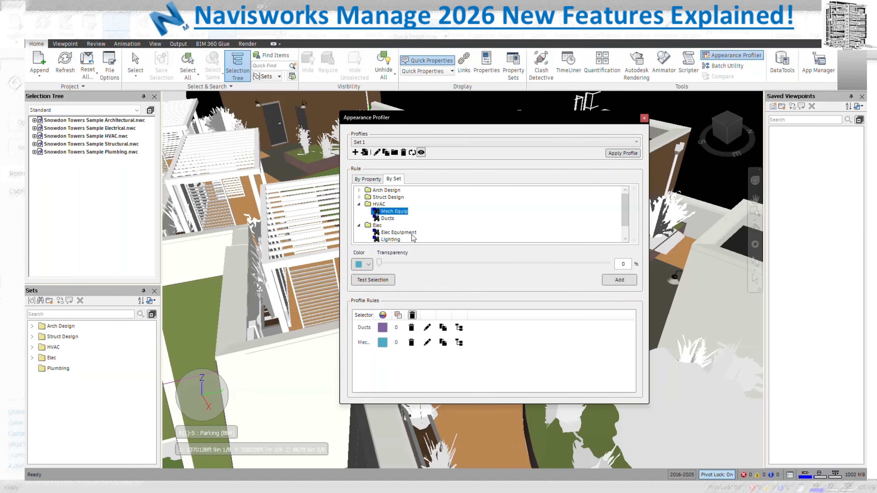
Add rules colouring Lighting orange and Elec Equipment blue
click(390, 239)
click(362, 264)
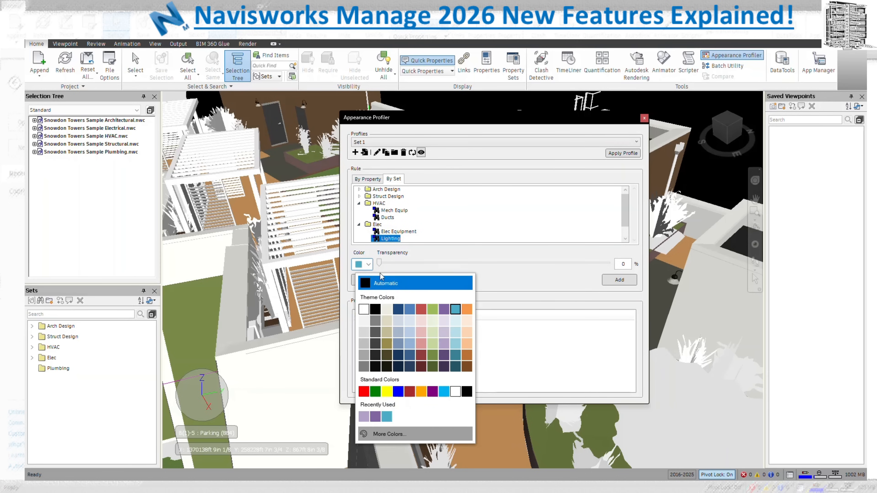
click(466, 313)
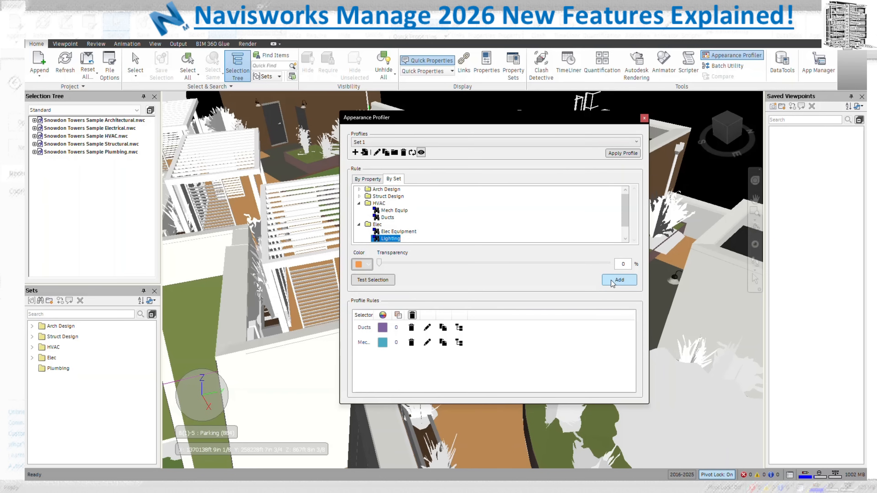
click(619, 279)
click(401, 231)
click(369, 265)
click(411, 311)
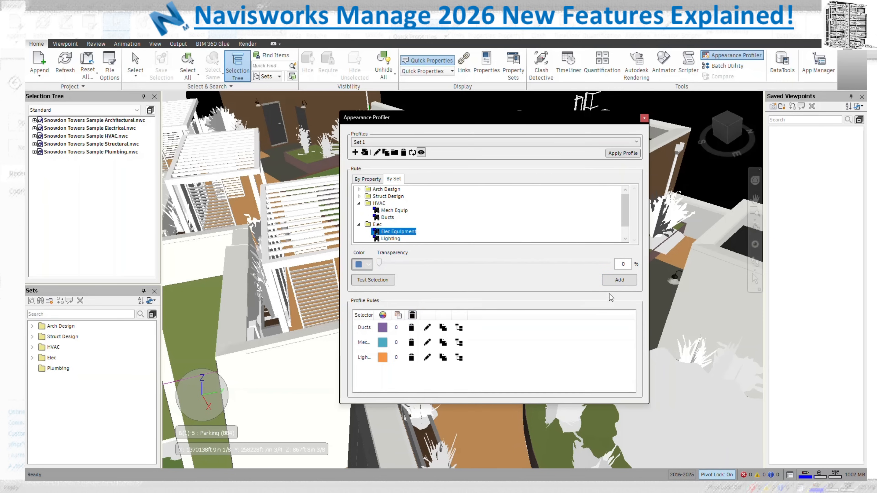
click(620, 279)
Add a red Floors rule from Struct Design and widen the column to show full rule names
click(359, 196)
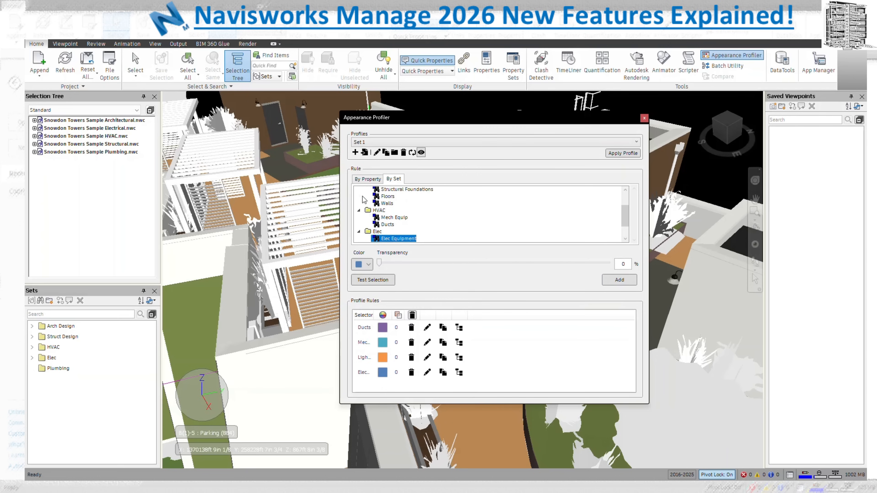
scroll(403, 212, up, 2)
click(388, 226)
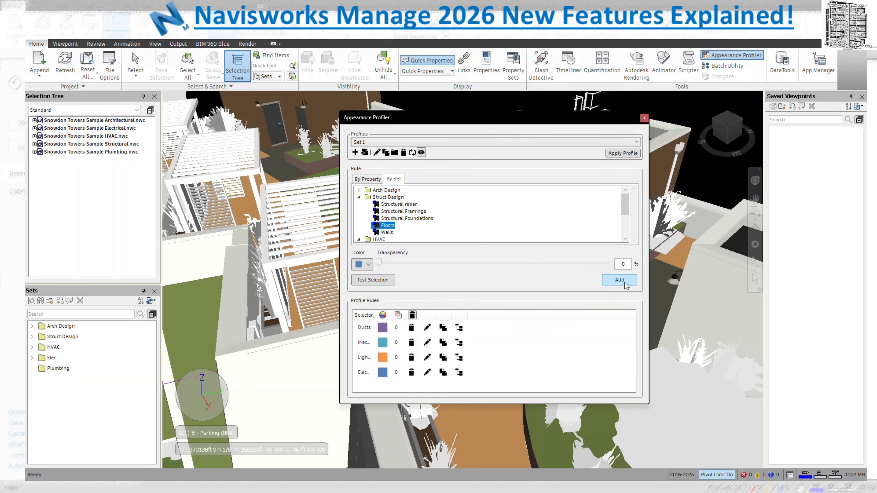
click(367, 265)
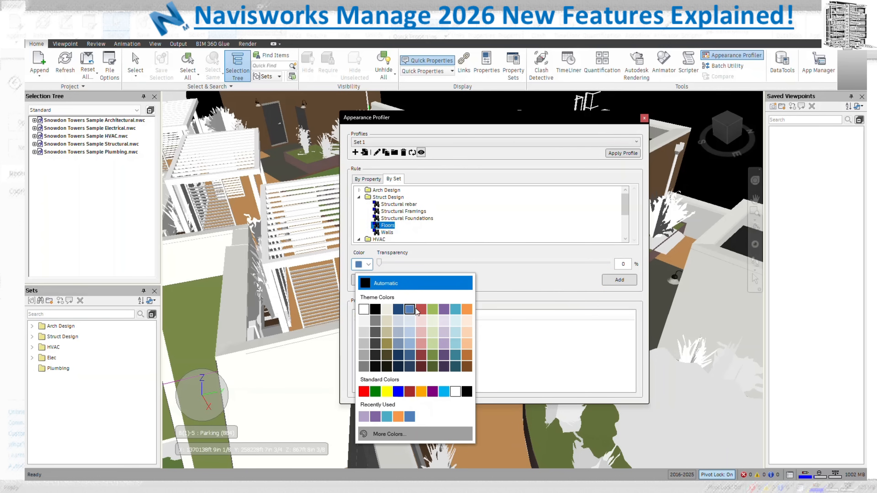
click(455, 310)
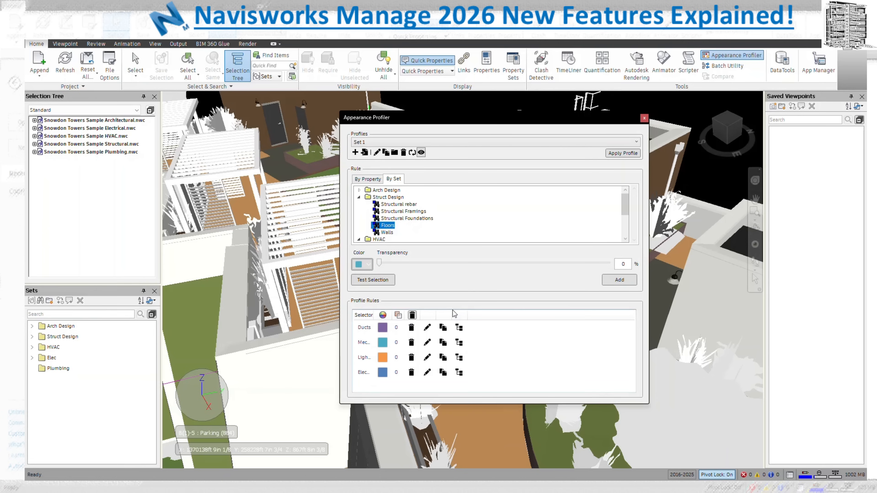
click(367, 264)
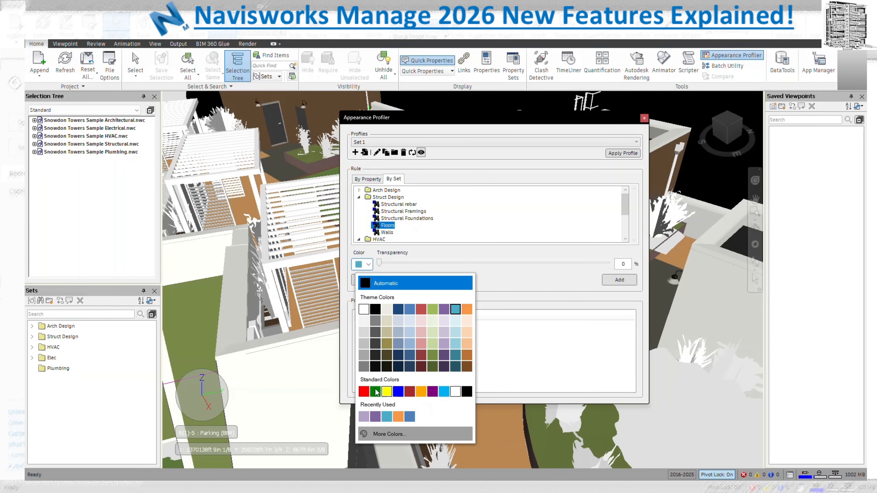
click(364, 392)
click(619, 279)
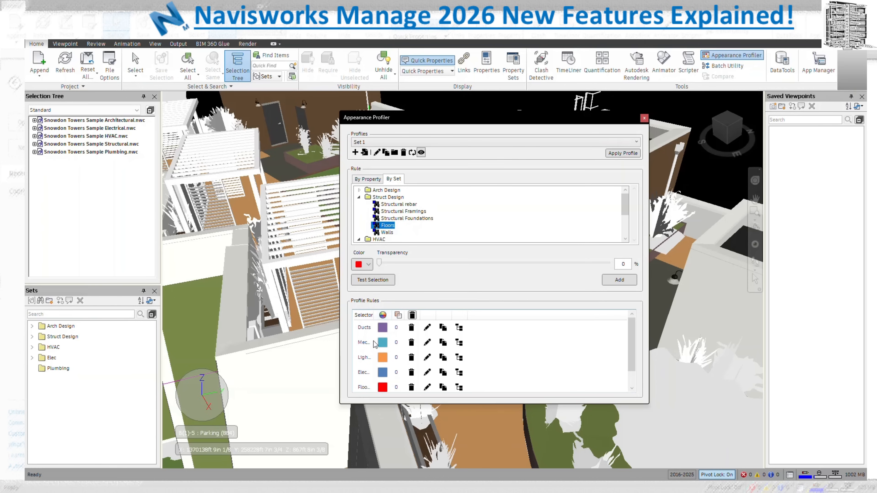
drag(376, 315, 390, 317)
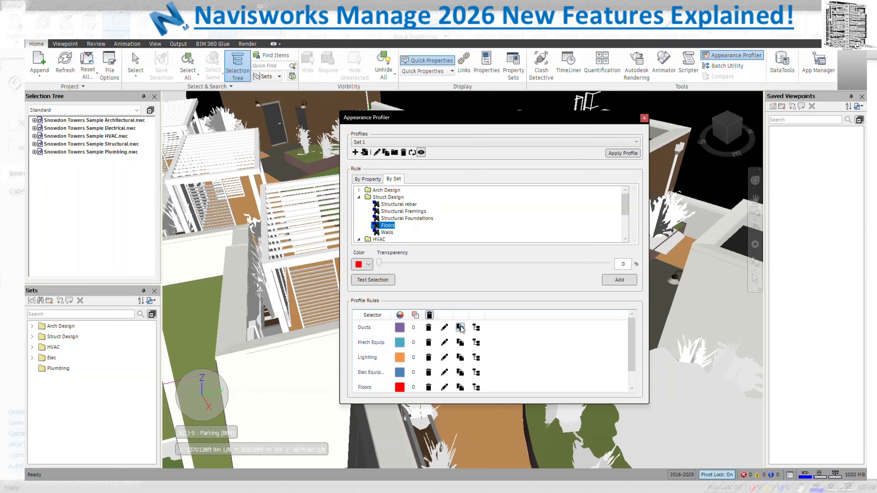
Select the model items matched by the Ducts and Mech Equip rules and review the rule list
click(476, 328)
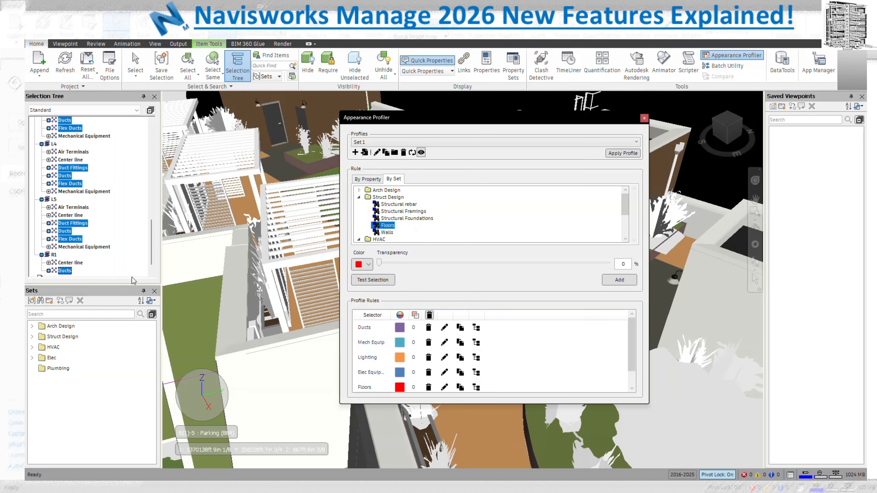
scroll(93, 245, up, 3)
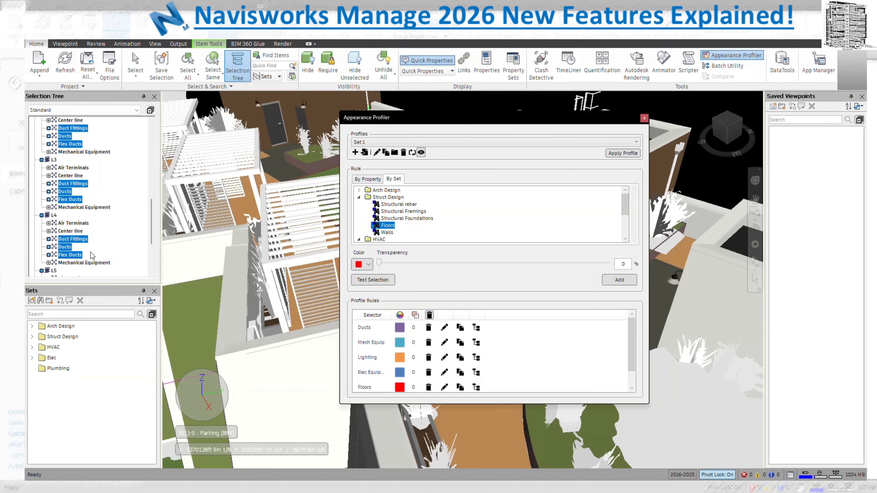
click(477, 342)
scroll(88, 258, up, 10)
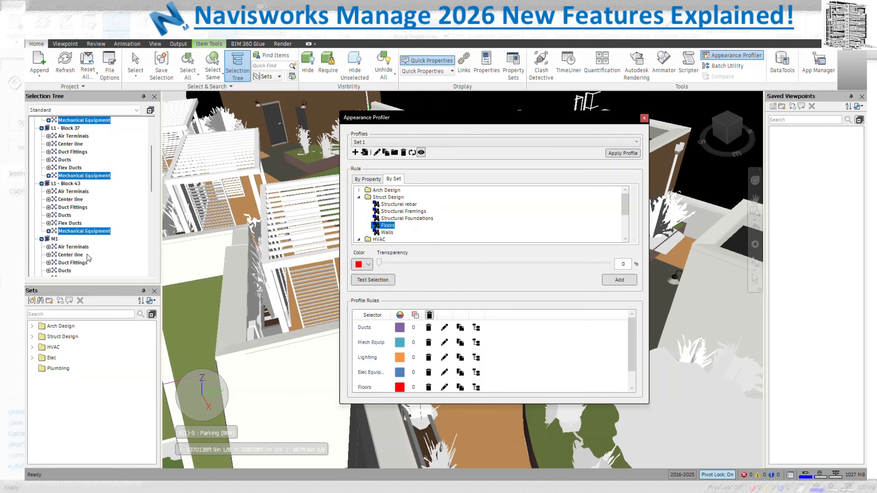
scroll(89, 257, up, 4)
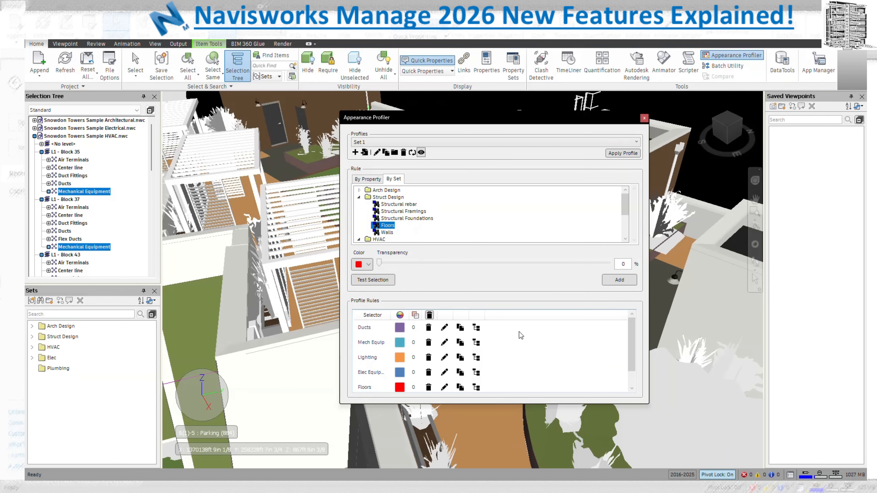
scroll(519, 331, down, 1)
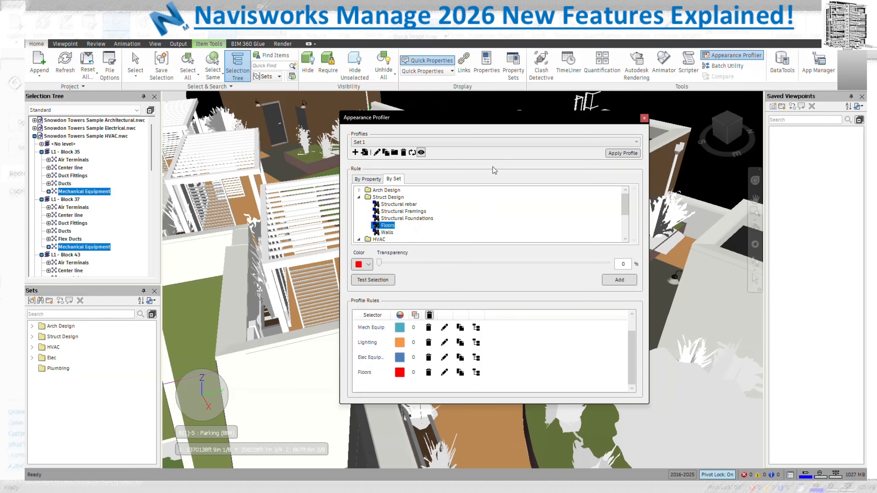
Apply the Set 1 profile to the model and move the profiler window aside
click(624, 153)
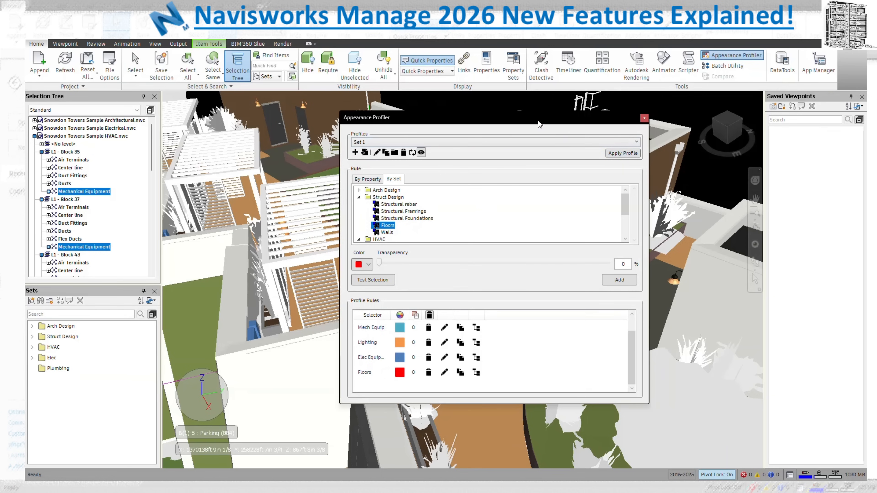
drag(509, 118, 693, 122)
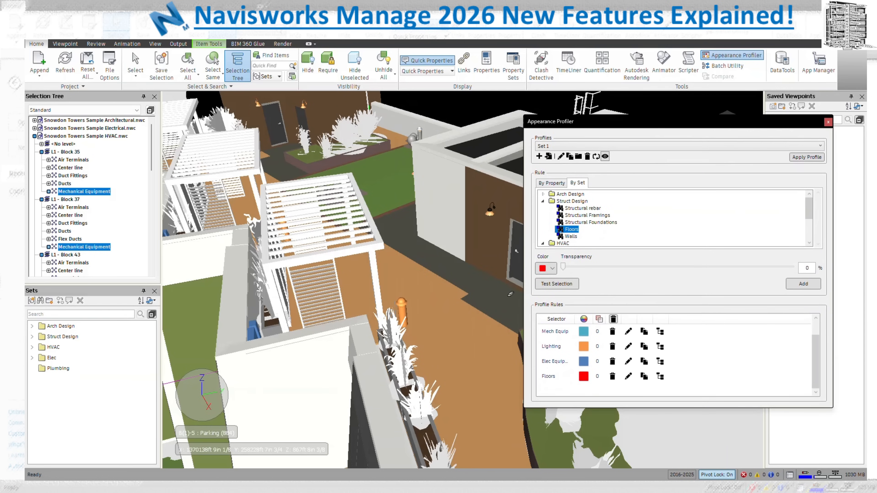
drag(778, 123, 615, 117)
Walk through the model to inspect the red floor slab
click(755, 263)
drag(713, 274, 525, 250)
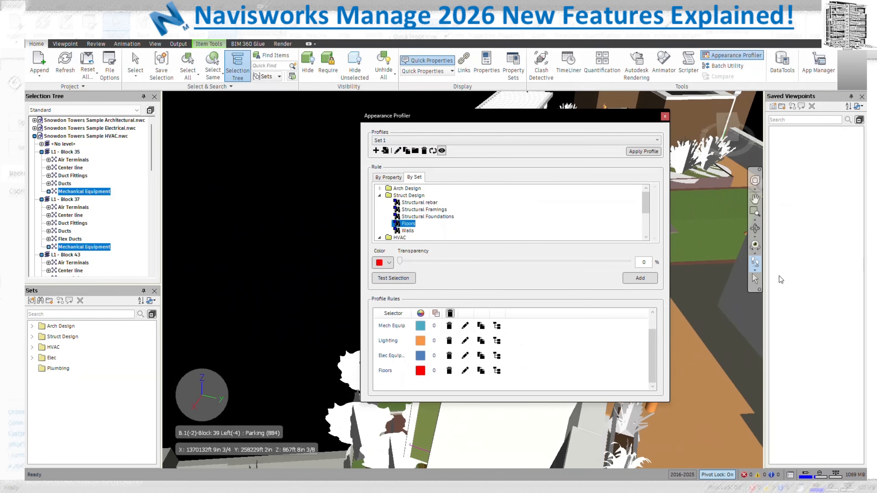
drag(747, 304, 777, 294)
mouse_move(340, 318)
mouse_down()
mouse_move(398, 303)
mouse_move(344, 299)
mouse_move(335, 311)
mouse_up()
middle_drag(334, 304, 475, 361)
middle_drag(265, 365, 232, 377)
drag(232, 377, 307, 401)
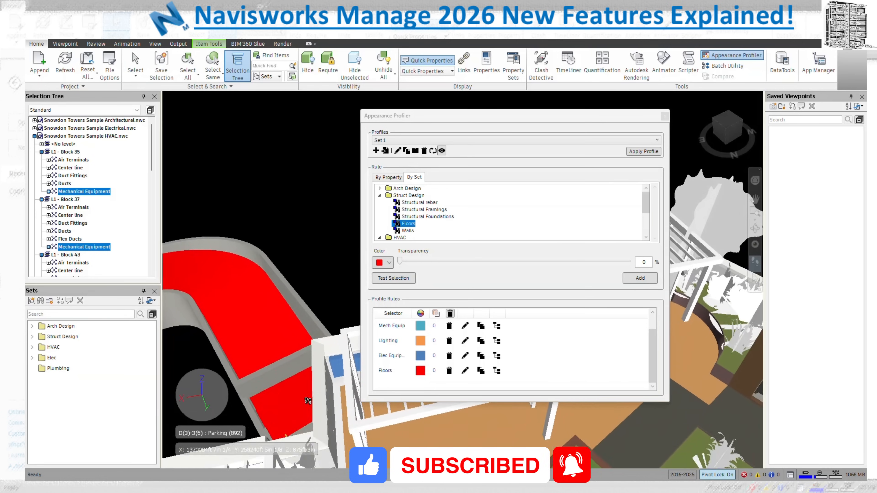
drag(477, 117, 654, 76)
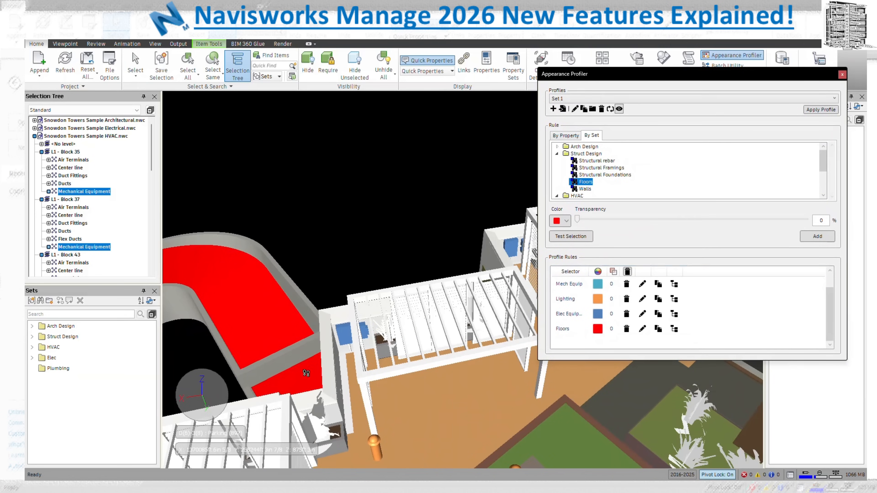
mouse_move(285, 366)
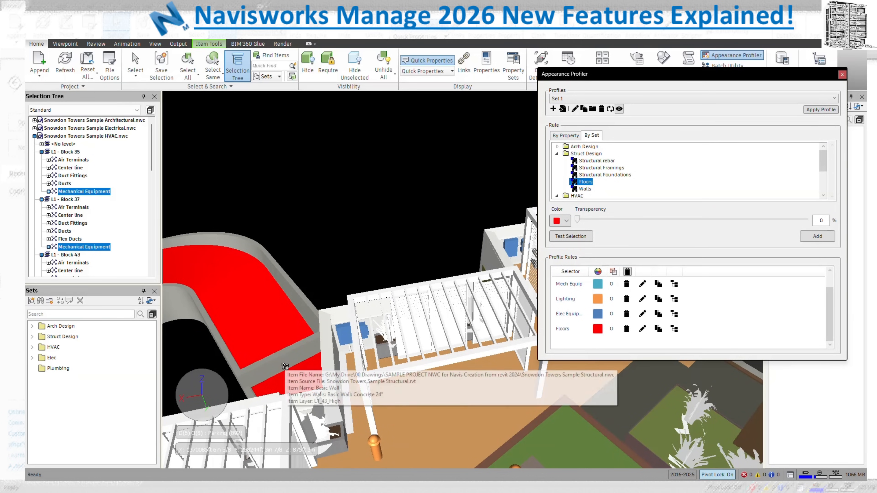
mouse_move(358, 334)
drag(353, 358, 455, 334)
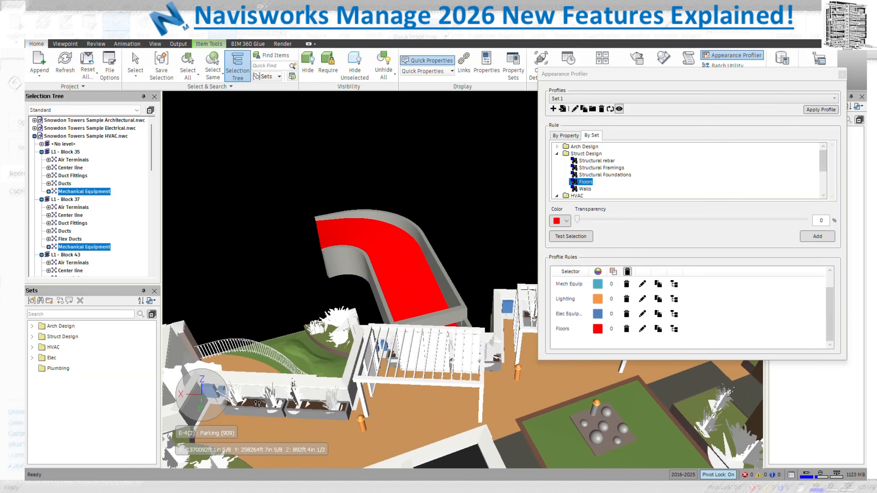
Create a new empty profile named Set 2
click(553, 108)
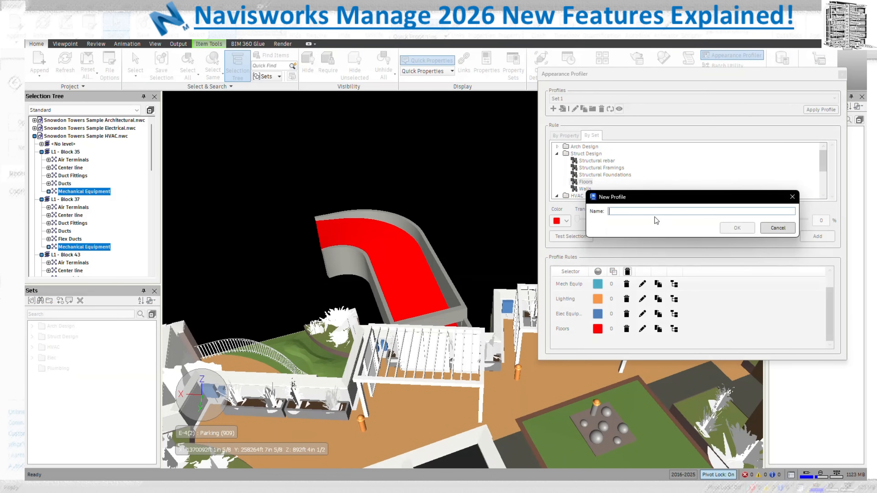
text(Set 2)
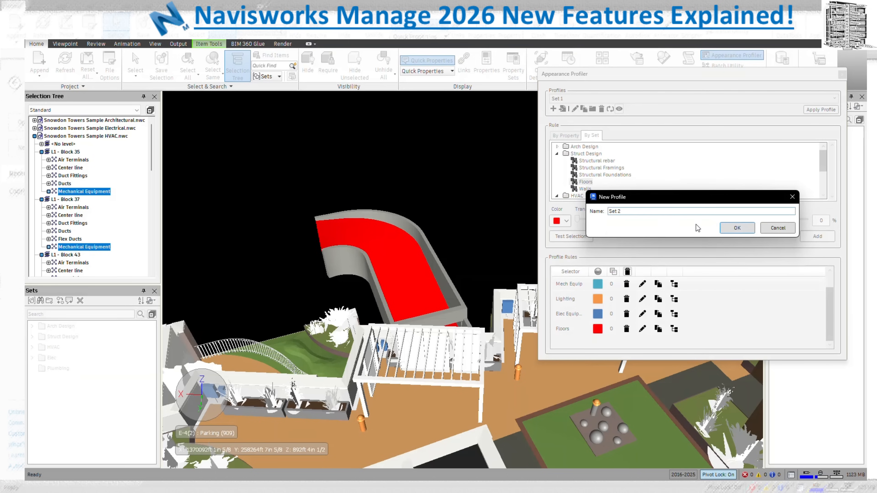
click(737, 228)
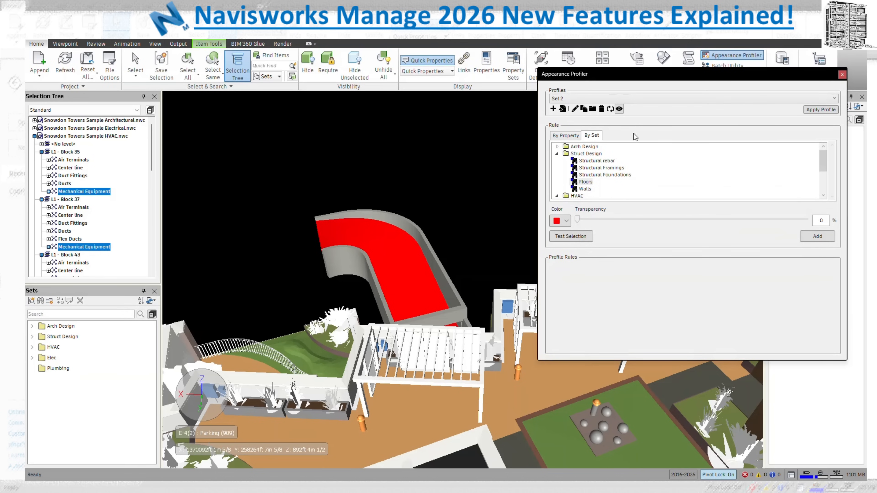
Add a blue Floors rule and a red Elec Equipment rule to Set 2
click(587, 182)
click(567, 221)
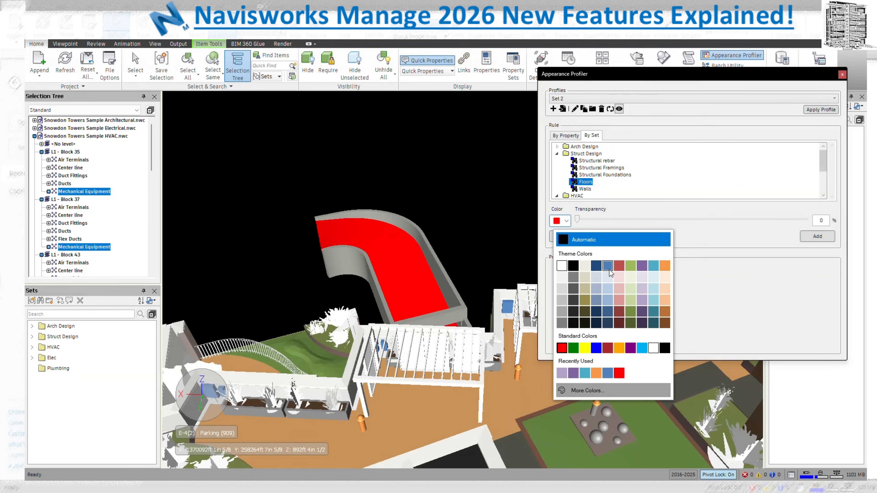
click(609, 270)
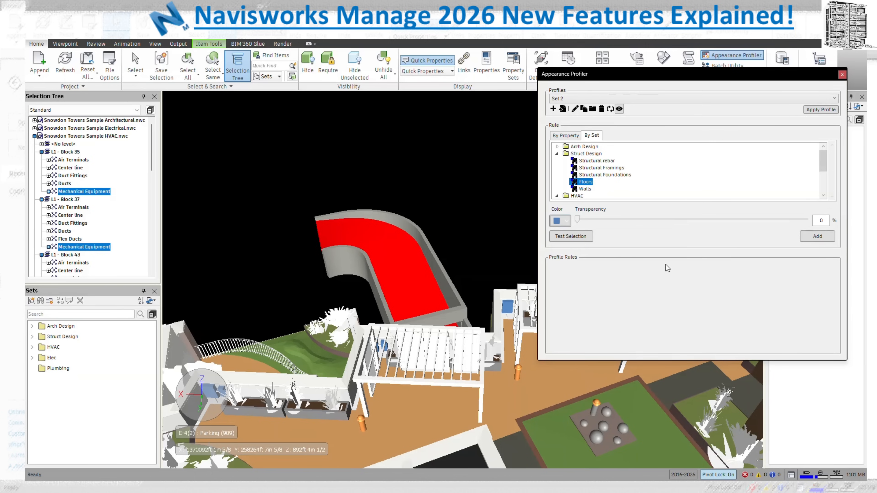
click(818, 236)
scroll(621, 179, down, 1)
scroll(566, 197, down, 1)
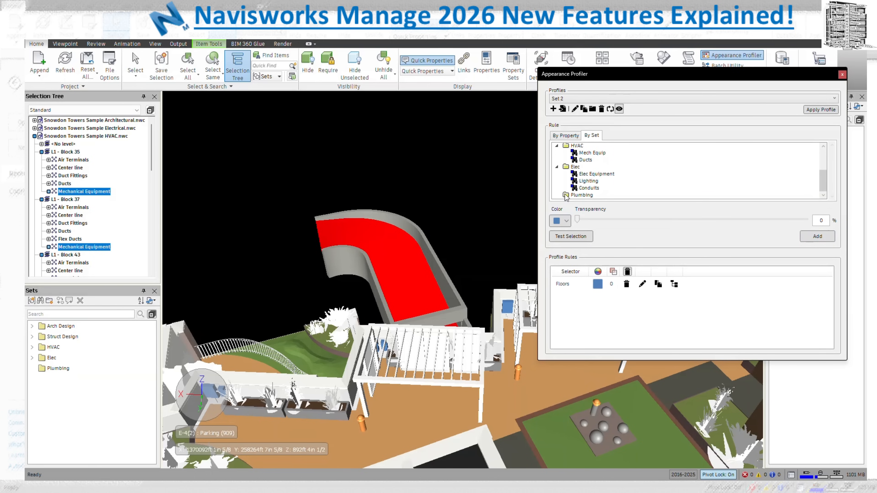
click(600, 175)
click(567, 223)
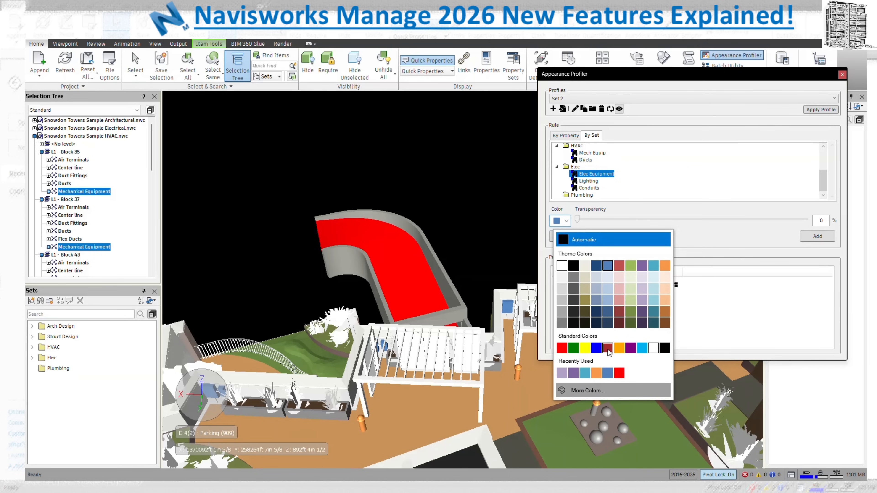
click(620, 373)
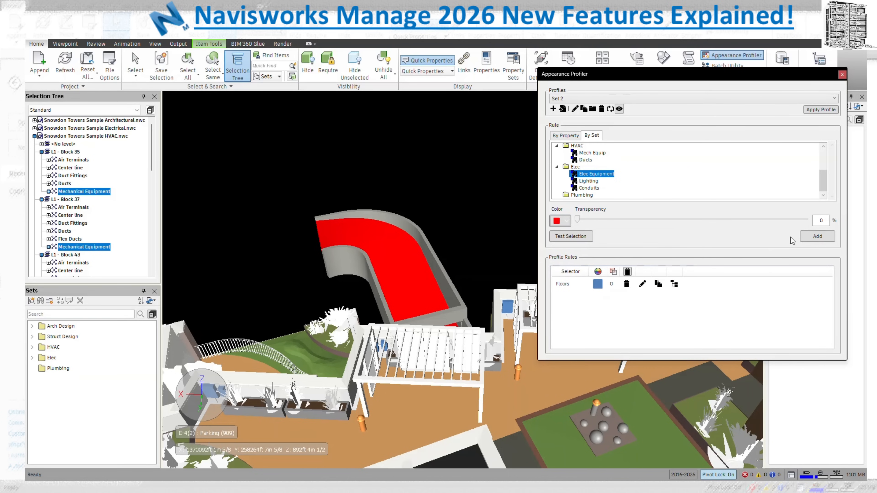
click(817, 237)
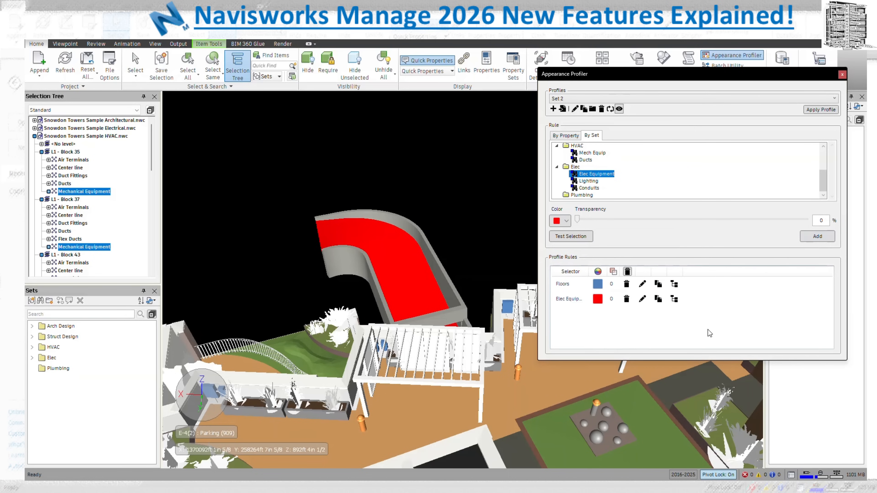
Select the items covered by both rules and apply Set 2 to the model
click(674, 284)
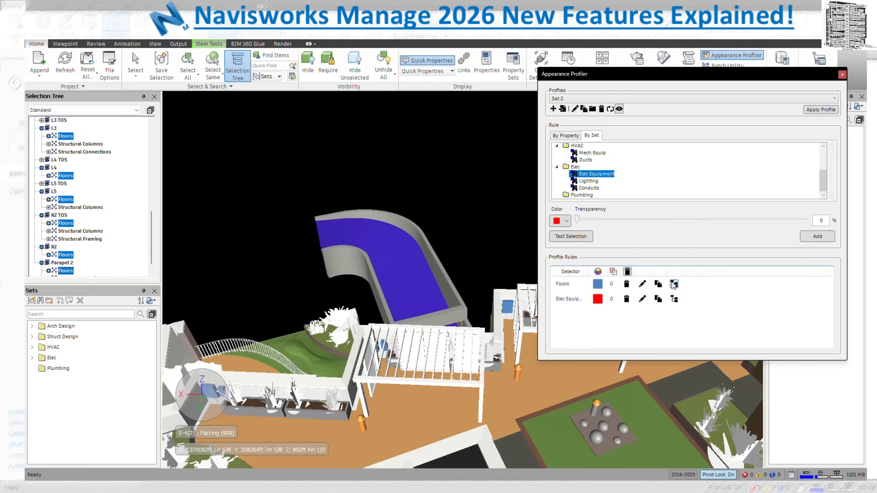
click(675, 299)
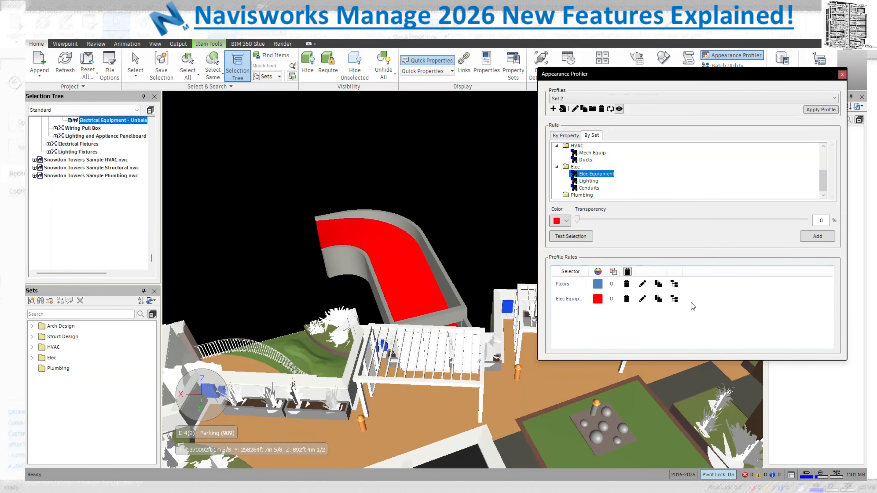
click(818, 112)
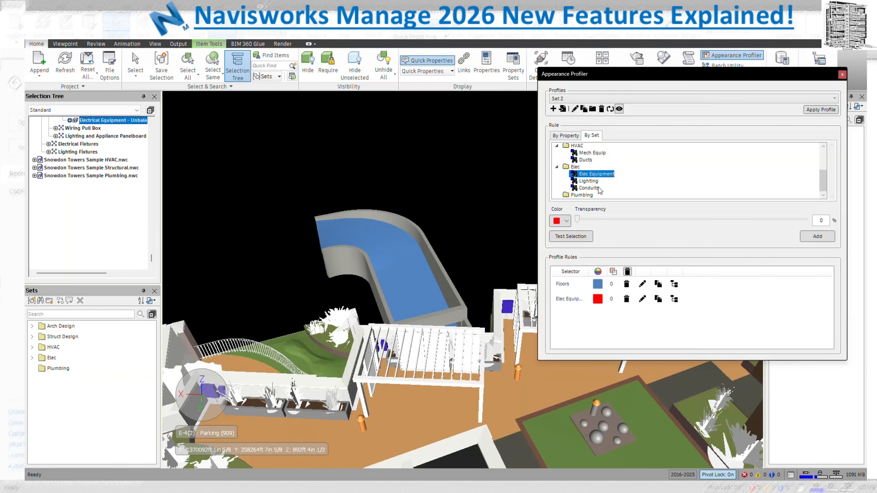
Replace the Elec Equipment rule with a red Mech Equip rule in Set 2
click(597, 154)
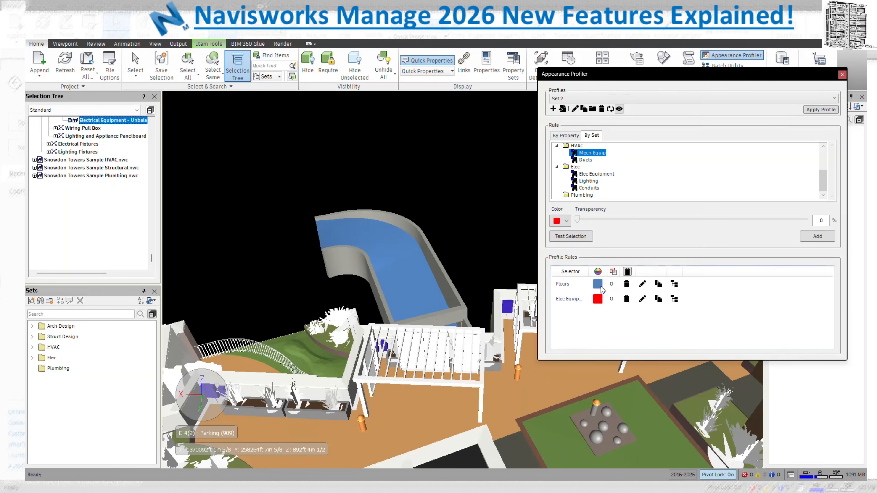
click(566, 221)
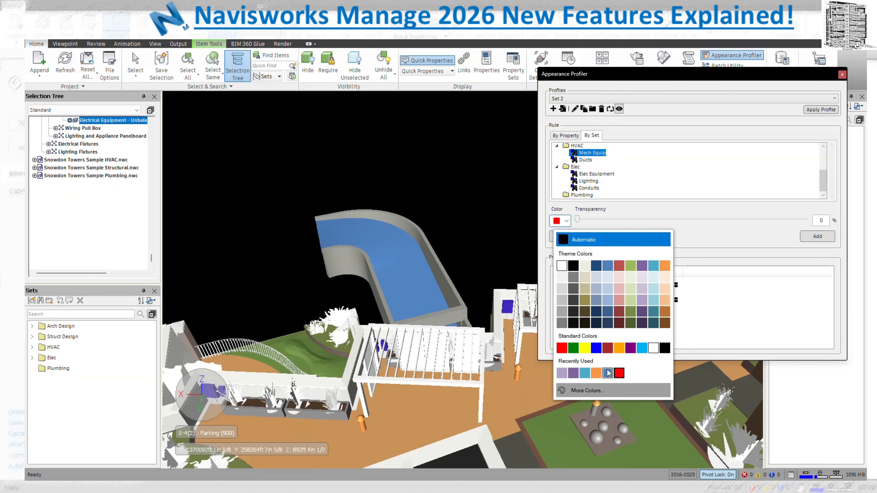
click(620, 375)
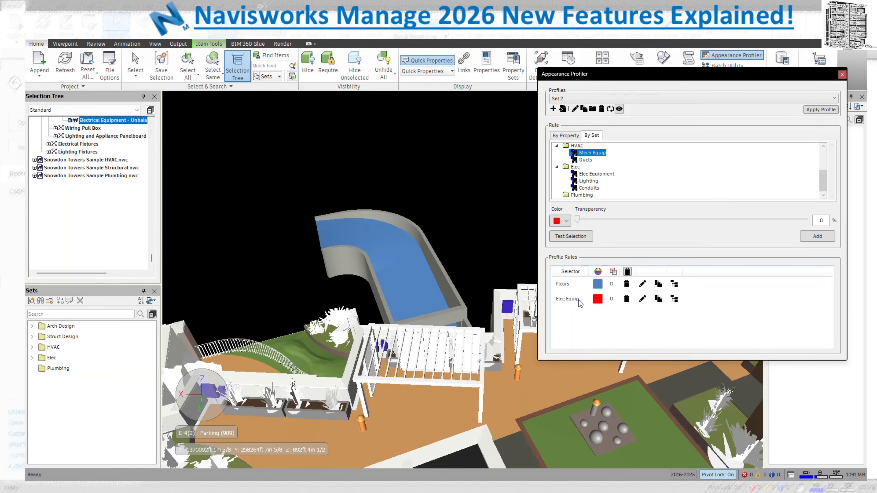
click(627, 299)
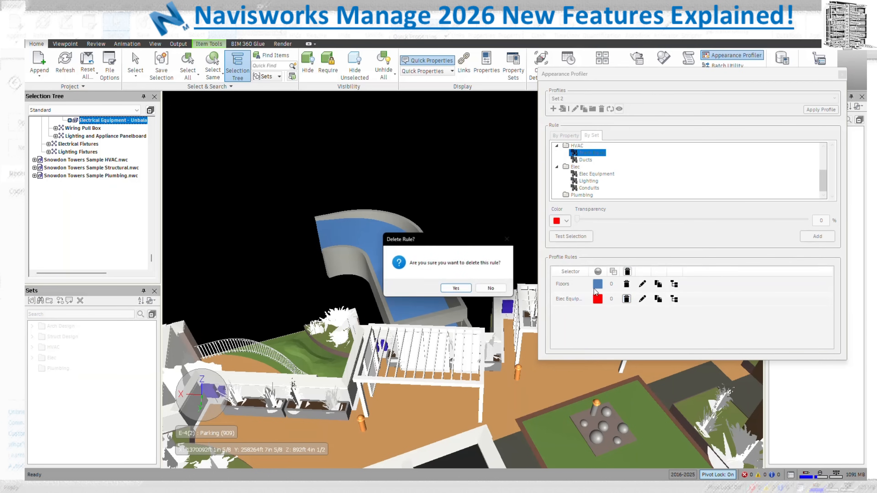
click(476, 294)
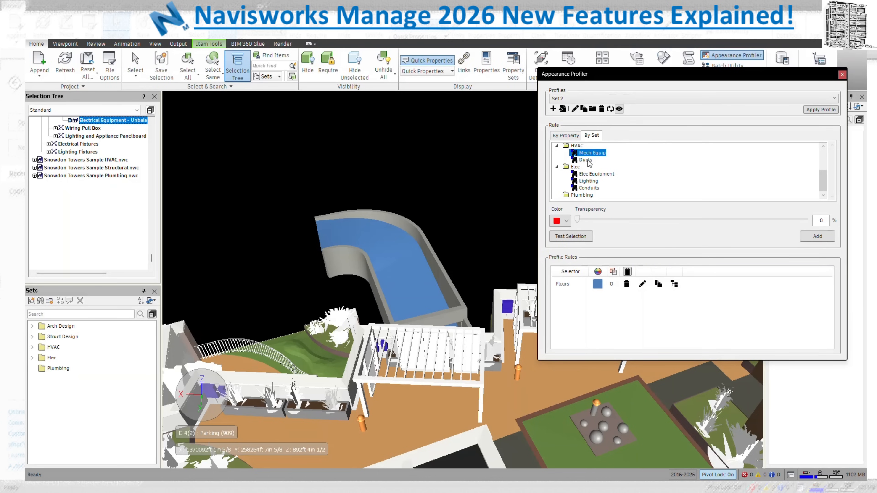
click(566, 223)
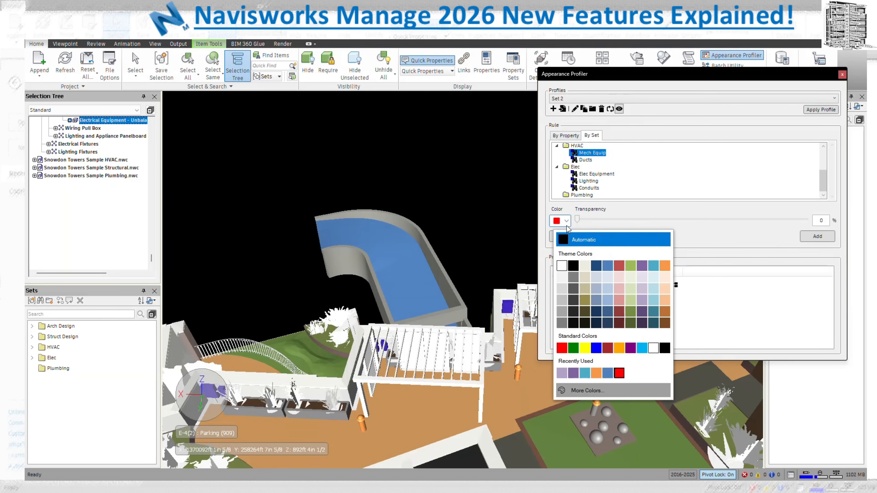
click(562, 348)
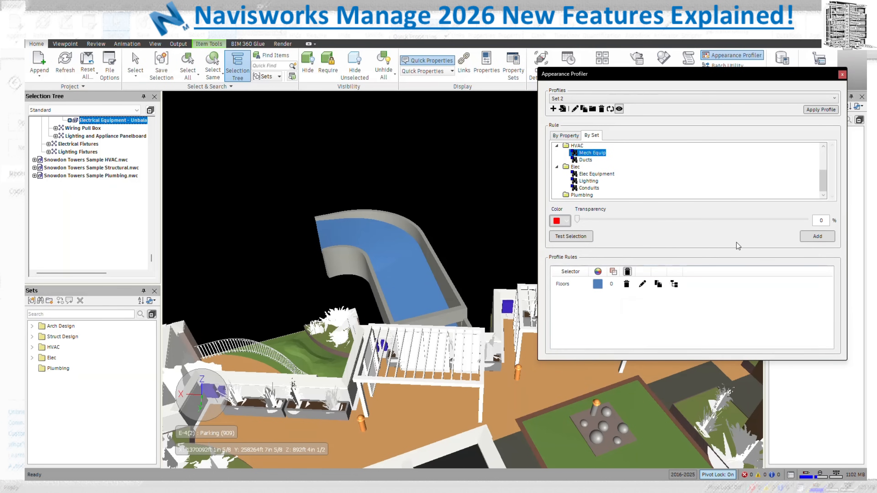
click(819, 238)
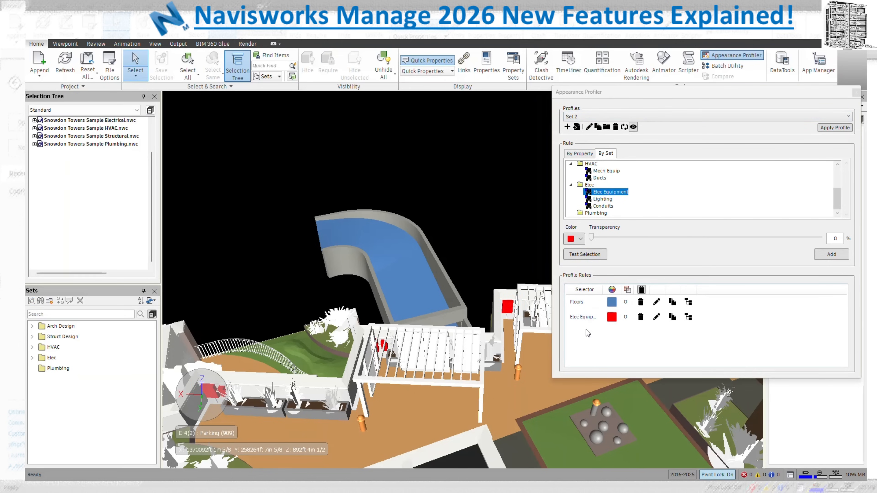
mouse_move(381, 361)
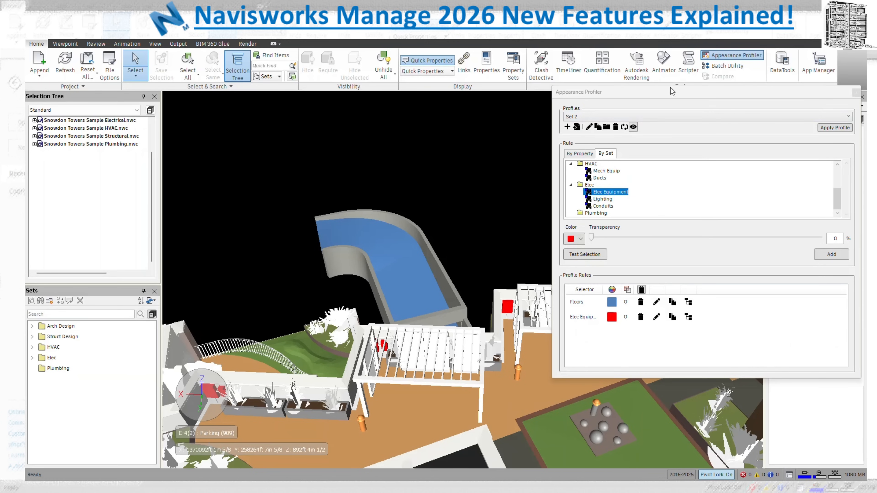
Close the profiler and run Set 1 from the Review tab's profile list, turning the pool red
click(857, 93)
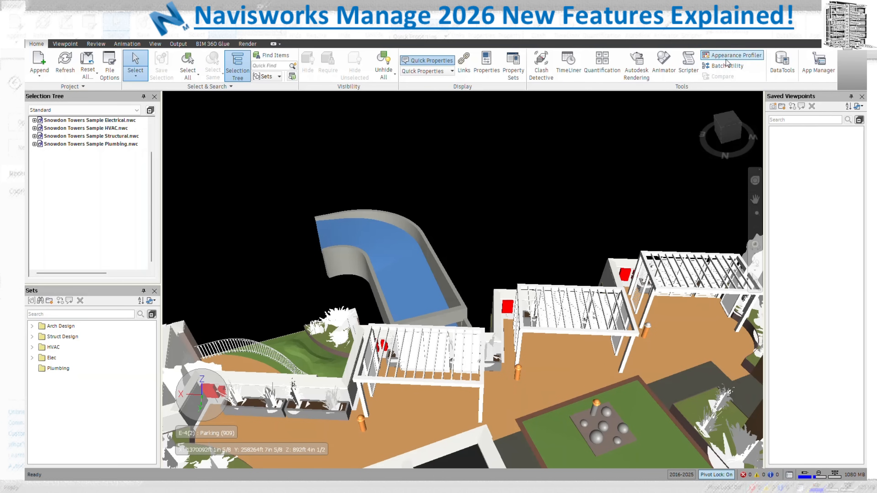
click(96, 44)
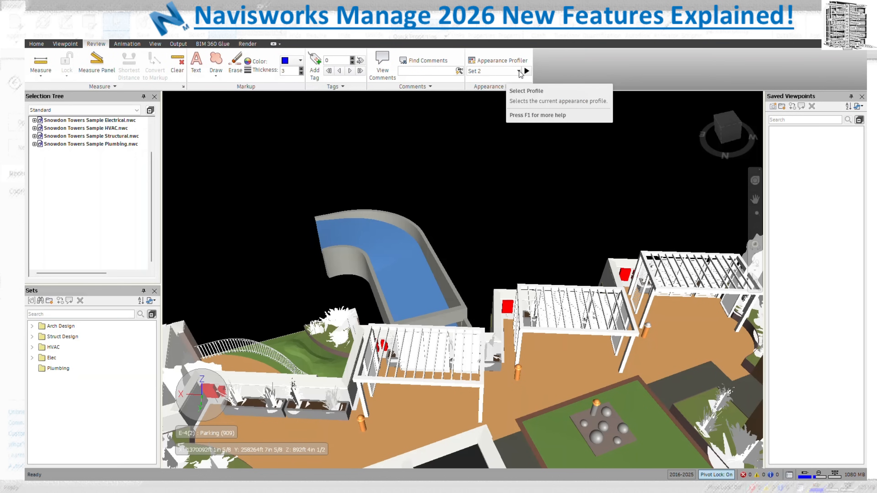
click(519, 72)
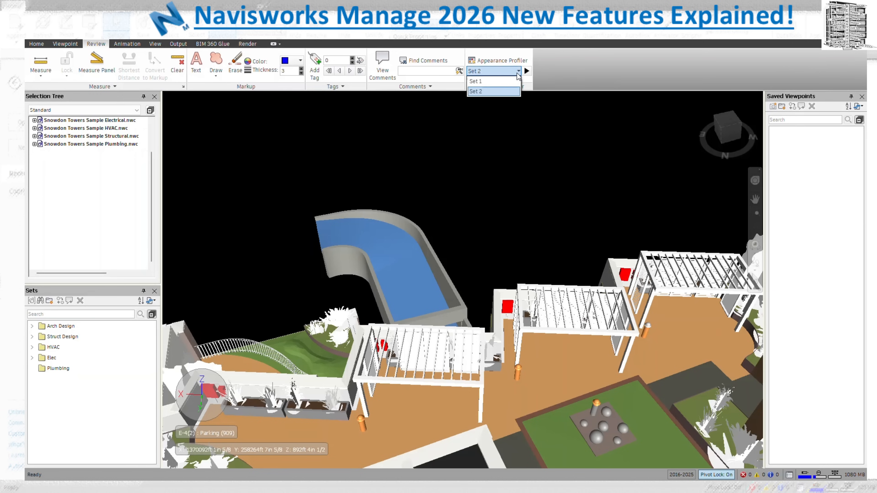
click(501, 81)
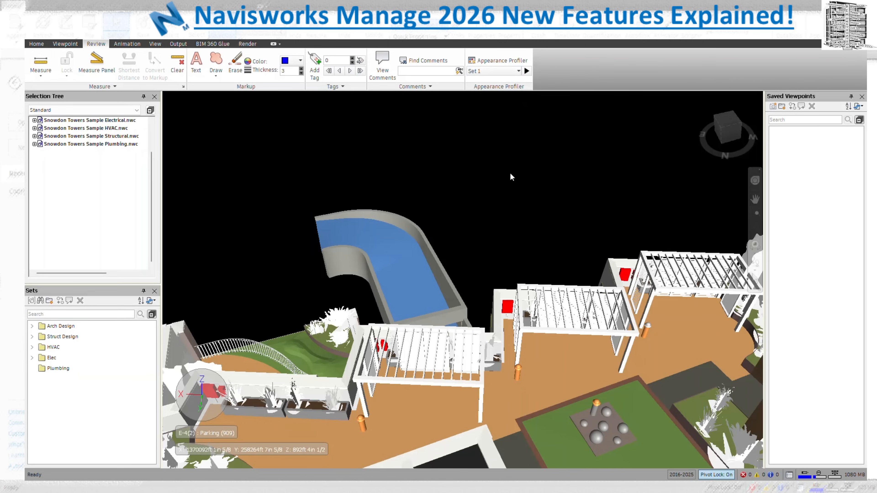
click(498, 76)
click(494, 91)
click(503, 73)
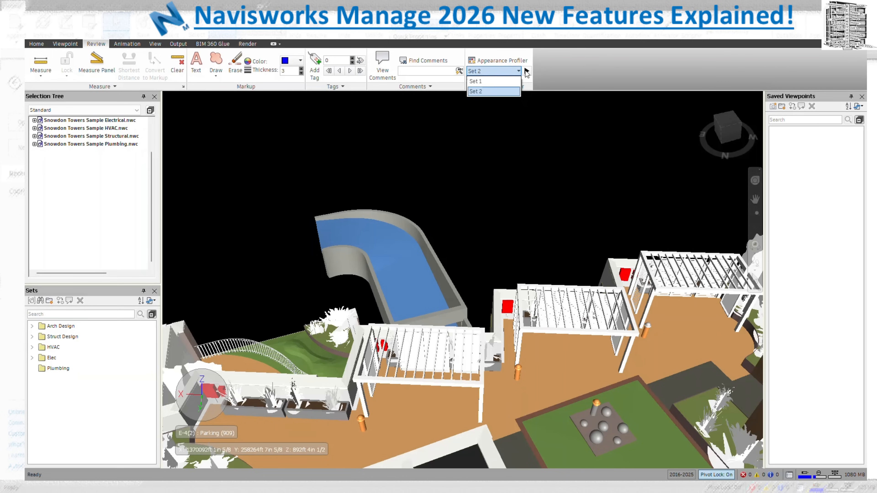
click(483, 81)
click(526, 71)
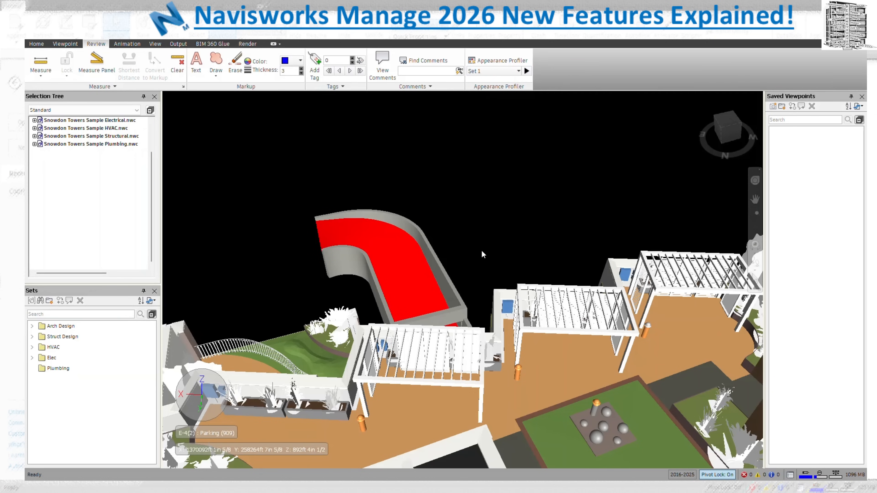
Run Set 2 to make the pool blue again
mouse_move(512, 308)
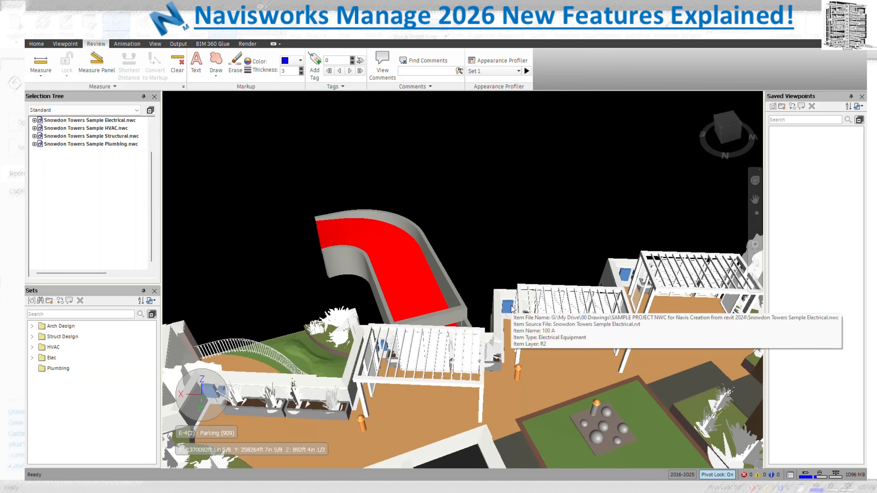
click(496, 73)
click(491, 89)
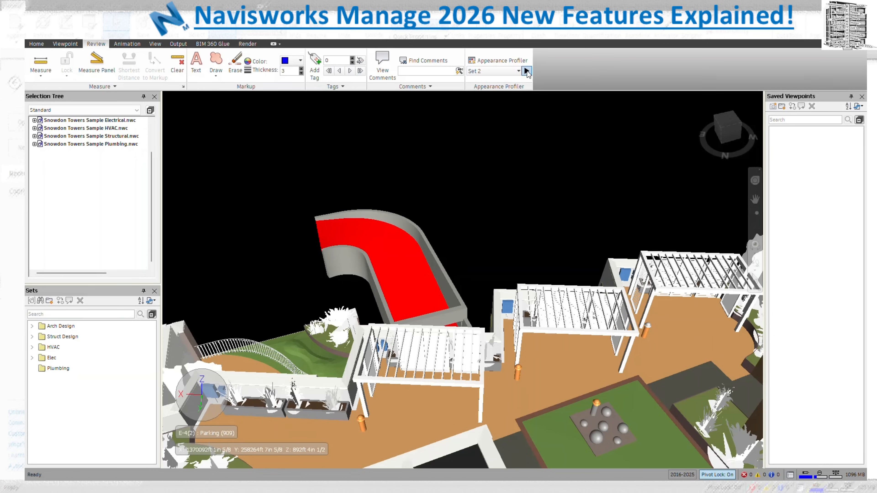
click(526, 72)
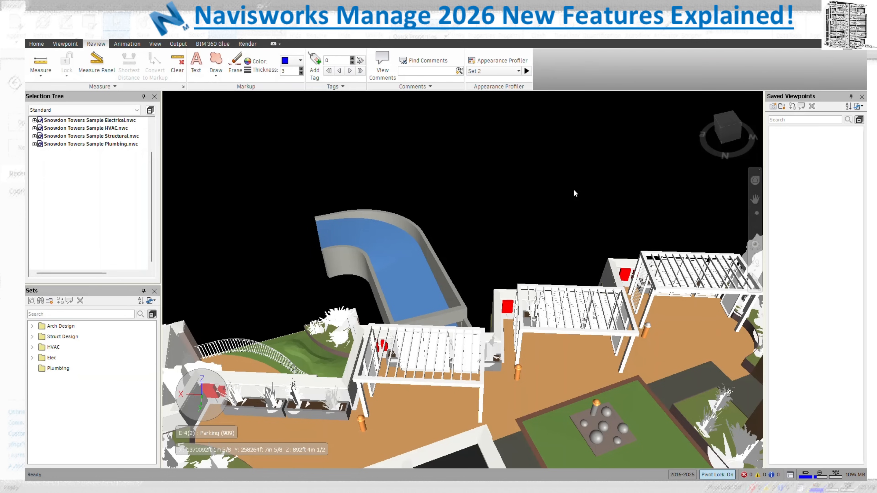
Switch back to Set 1, recolouring the pool red
click(516, 74)
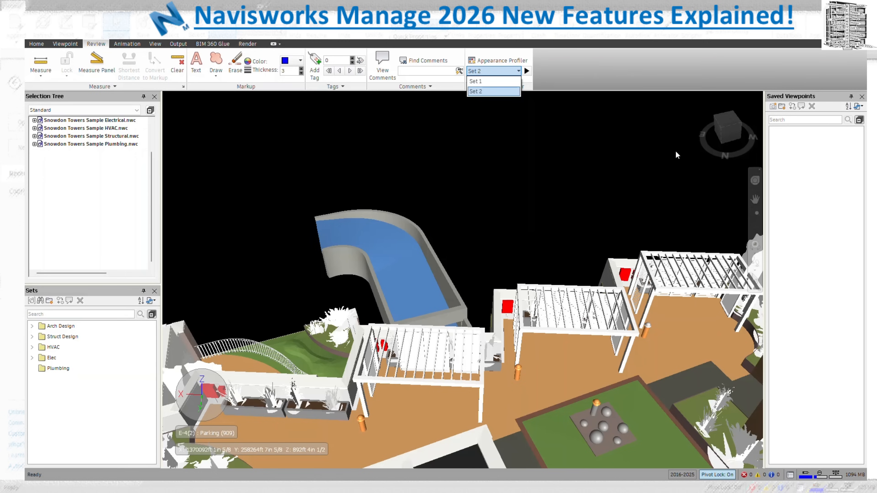
click(507, 82)
click(527, 70)
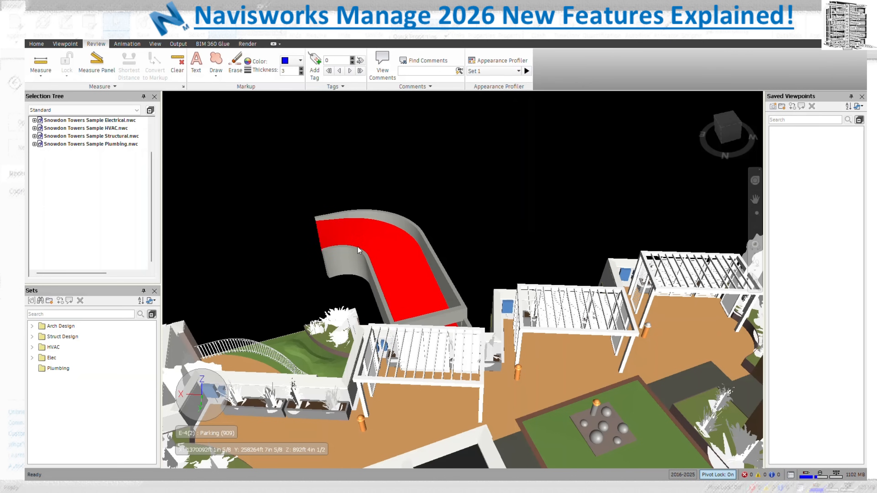
mouse_move(402, 263)
Run Set 2 once more, restoring blue floors, and return to the Home tab
click(496, 71)
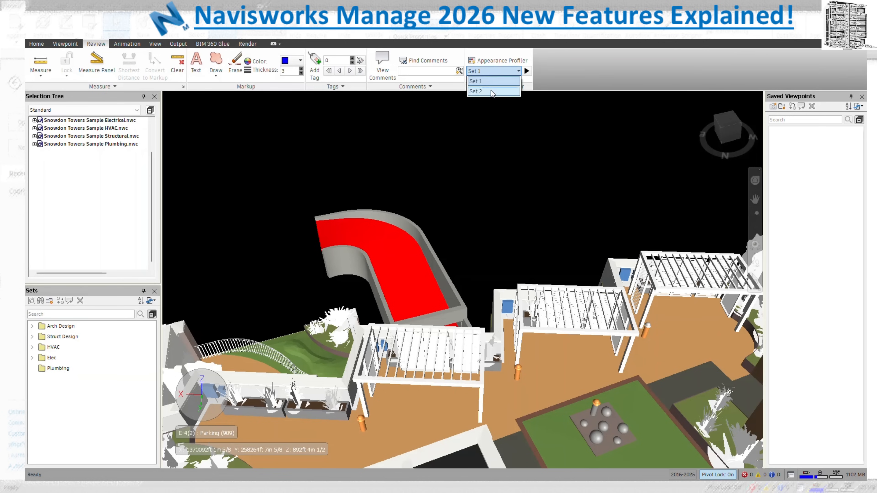
click(493, 91)
click(527, 71)
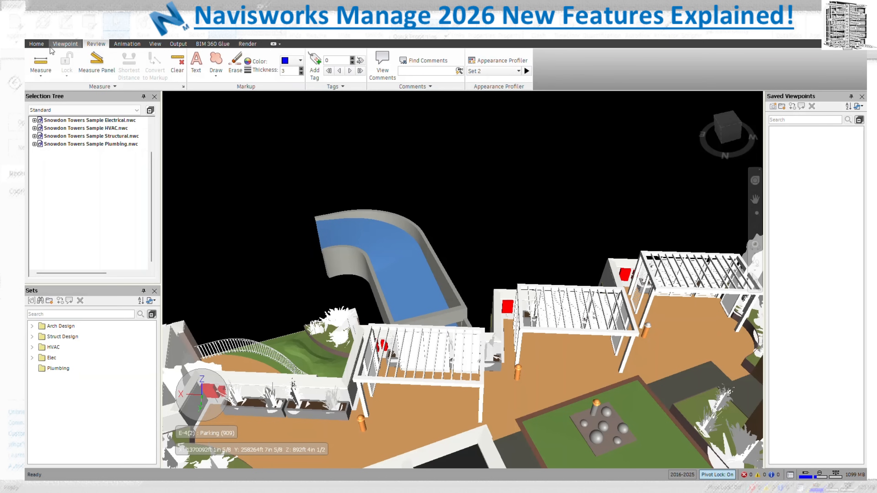
click(36, 44)
Reopen the Appearance Profiler, clear the profile colours, reapply them, then clear them again
click(732, 55)
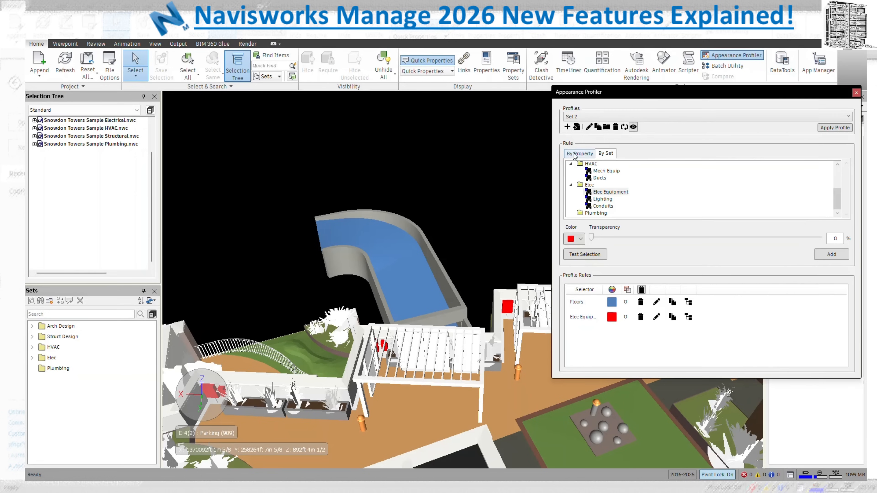
click(634, 127)
click(624, 127)
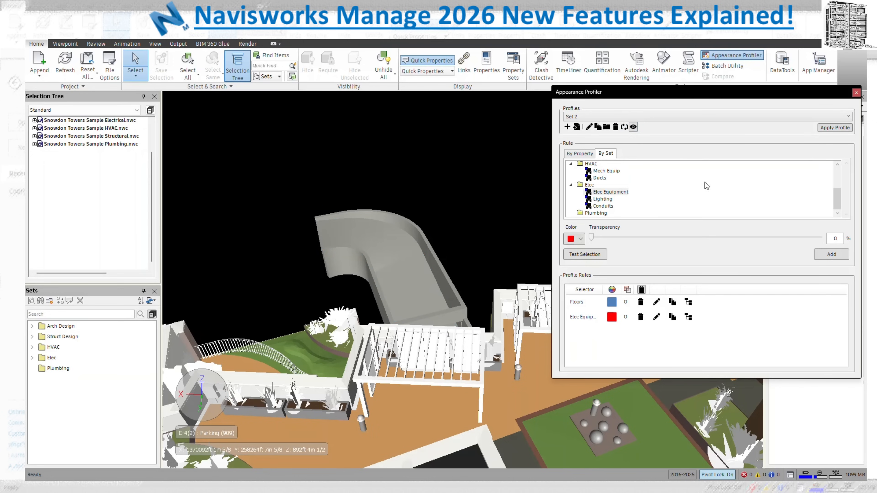
click(840, 132)
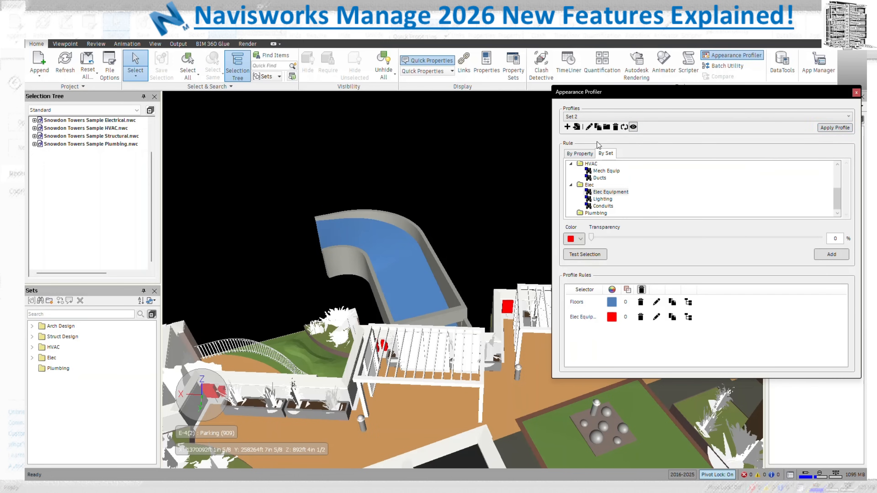
click(624, 127)
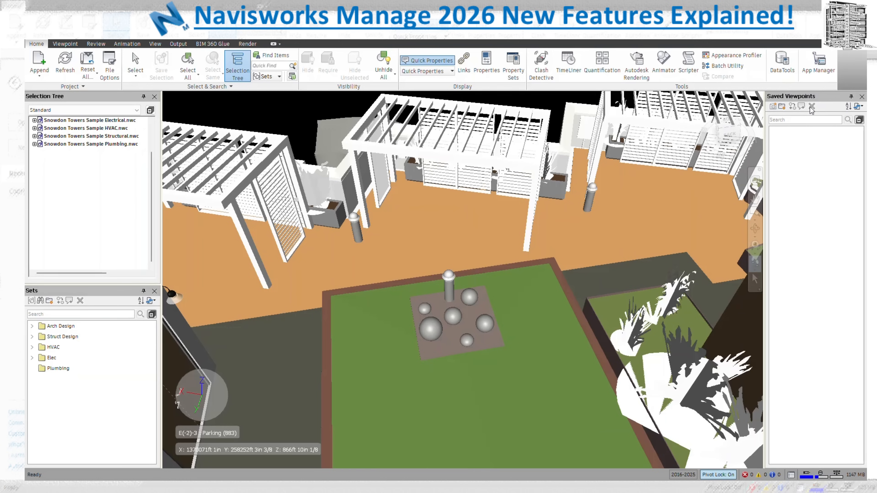
Walk down to the pergolas, save the view as viewpoint 'Test', and start a comment on it
drag(656, 234, 568, 122)
middle_drag(568, 122, 719, 249)
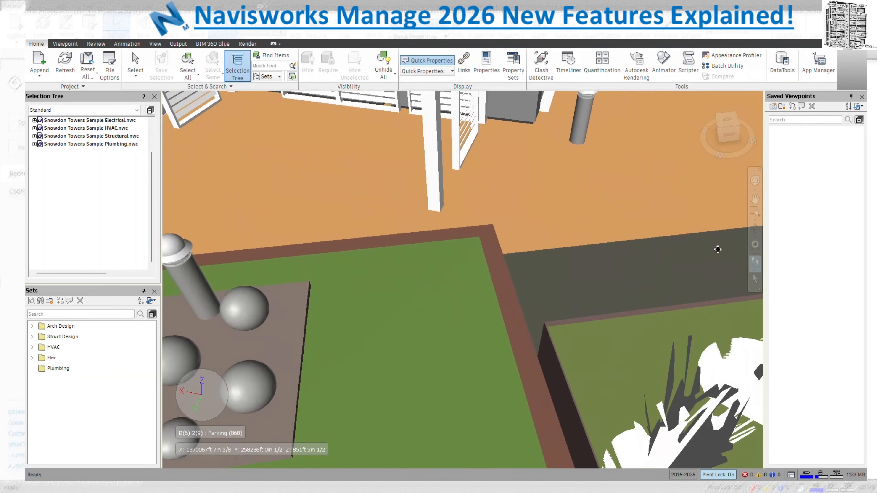
scroll(610, 282, up, 5)
right_click(801, 175)
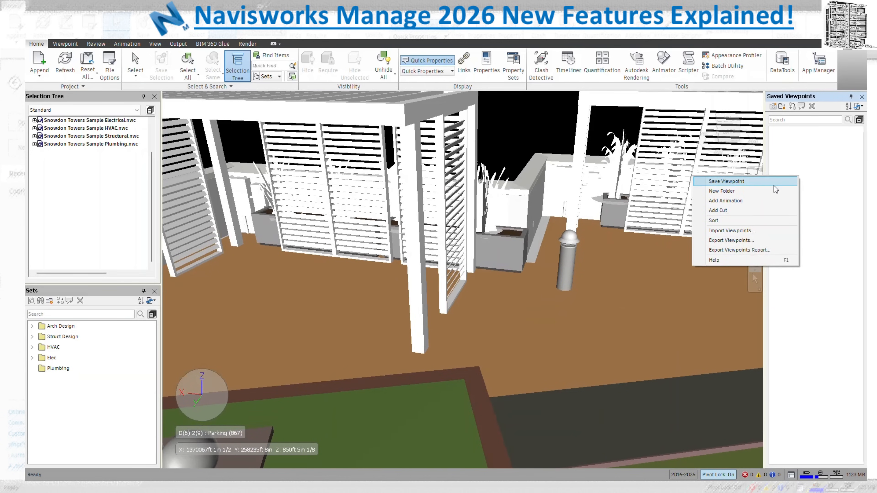
click(773, 185)
text(Test)
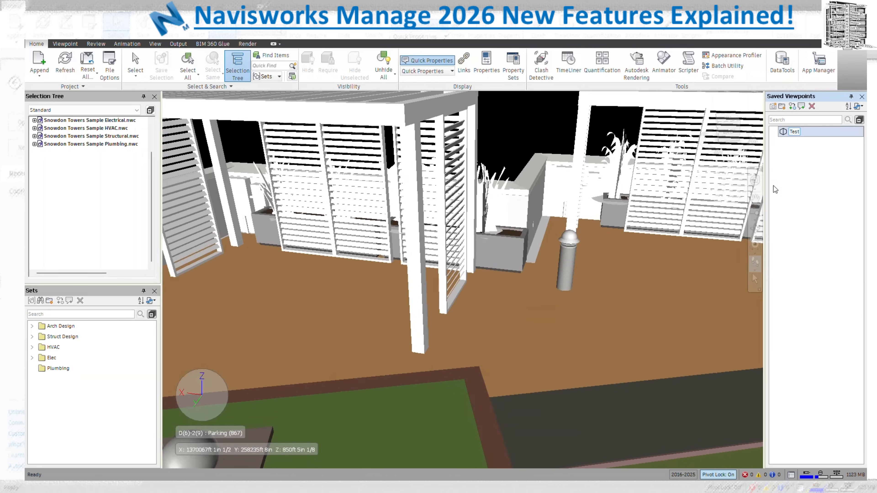
key(Return)
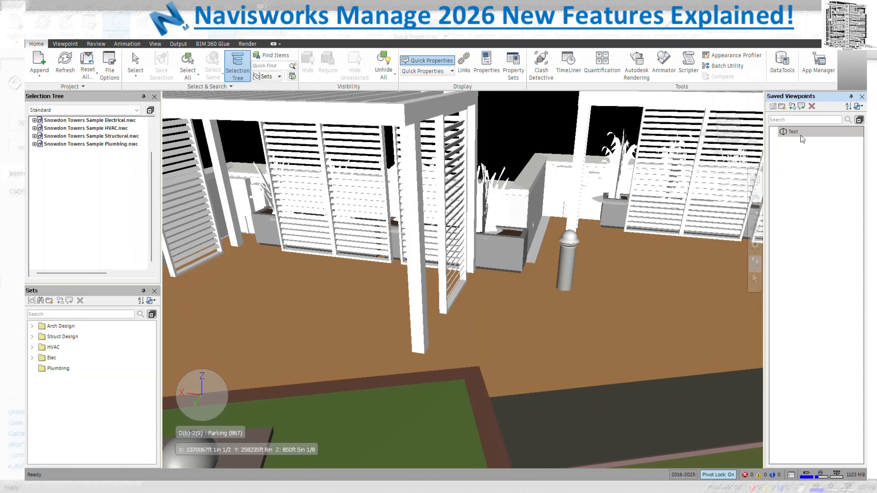
click(800, 131)
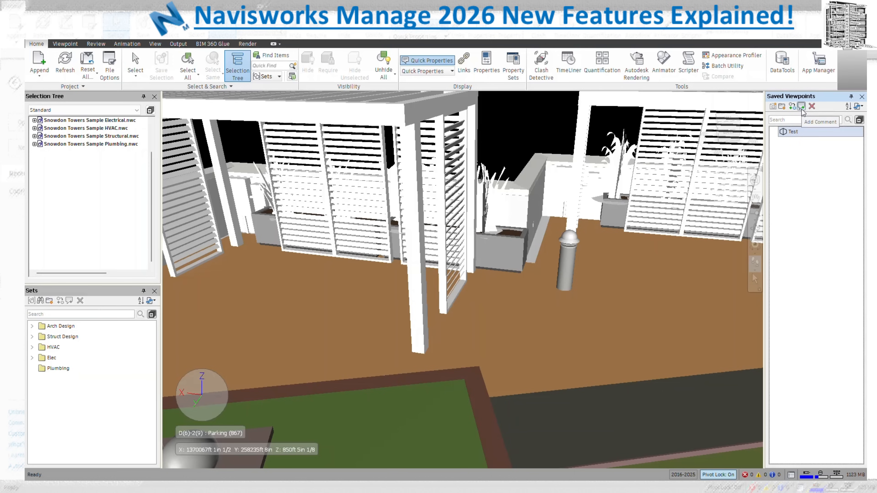
click(802, 107)
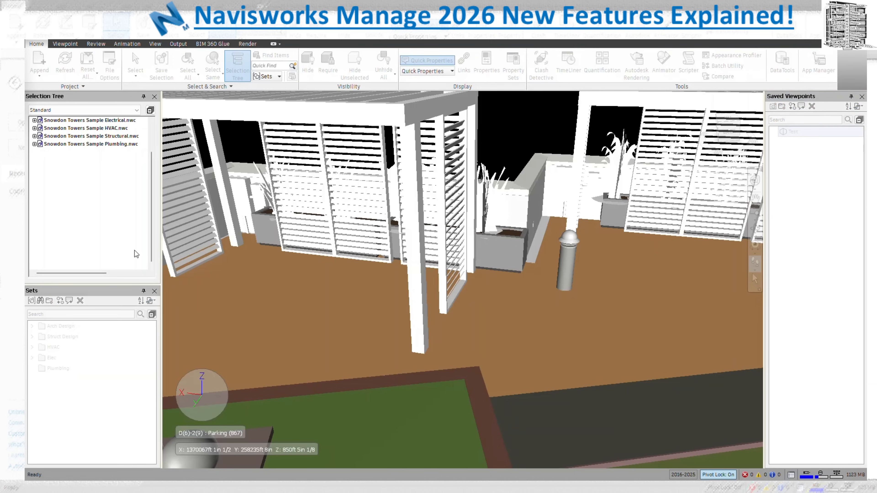
Add the comment 'Check this area' to the Test viewpoint, fixing the 'Chech' typo
drag(24, 52, 689, 103)
click(669, 123)
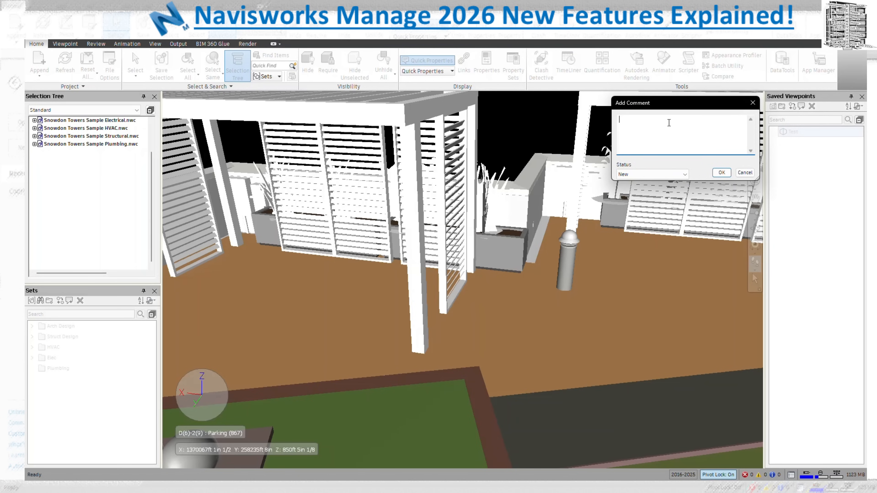
text(Chech this area)
click(633, 119)
key(BackSpace)
text(k)
click(724, 173)
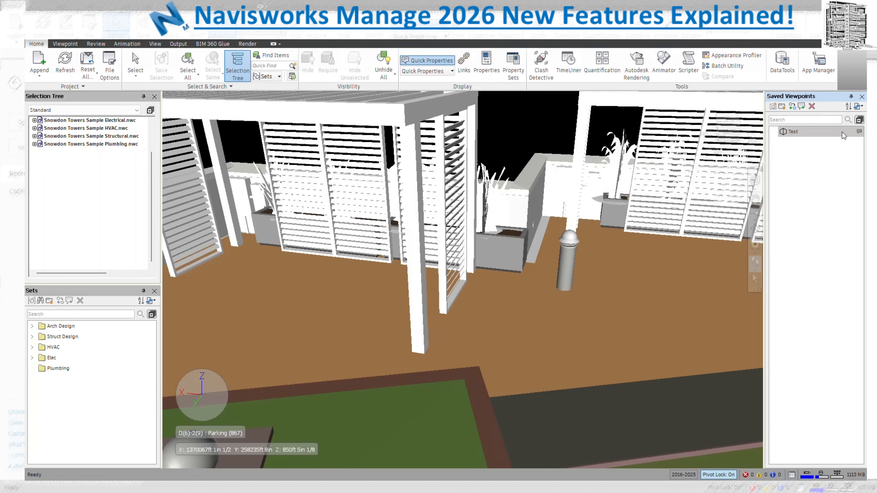
Add a second comment, 'I checked works well', to the Test viewpoint
click(815, 135)
click(801, 108)
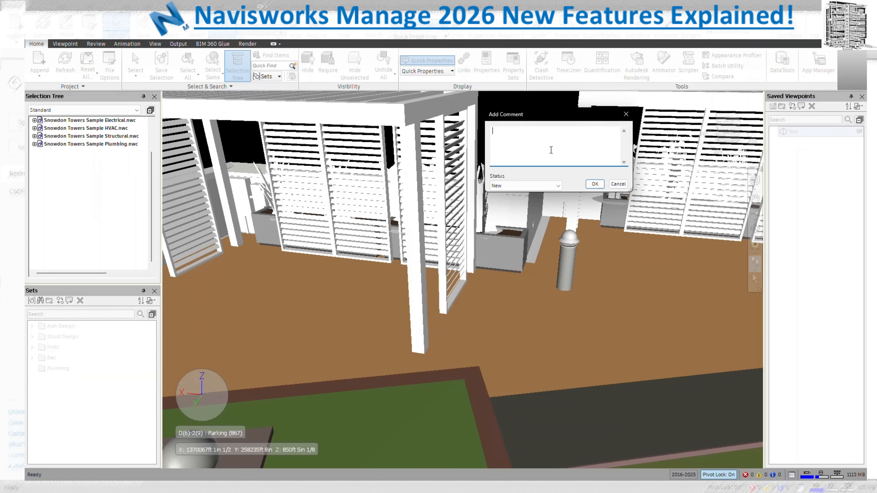
text(t)
text( checked works)
text( well)
click(595, 184)
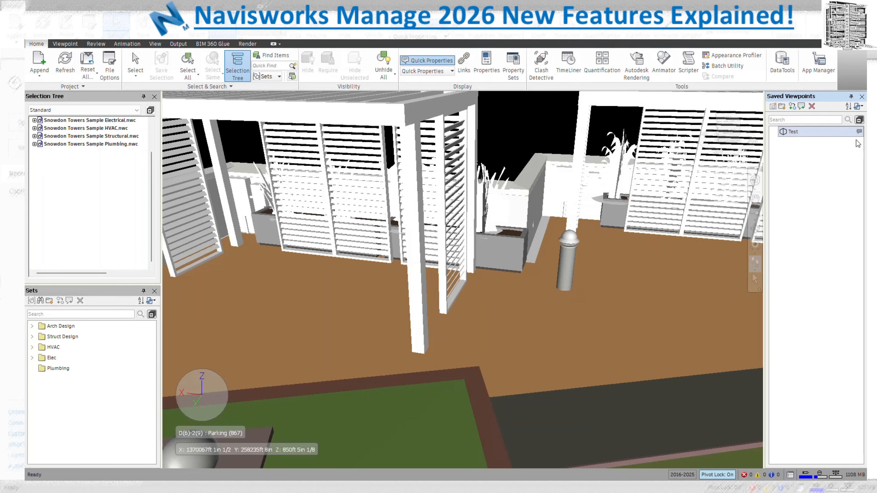
Review Test's two comments in the Comments list, widening the Comment column to read them
mouse_move(860, 133)
mouse_move(264, 125)
click(96, 44)
click(382, 65)
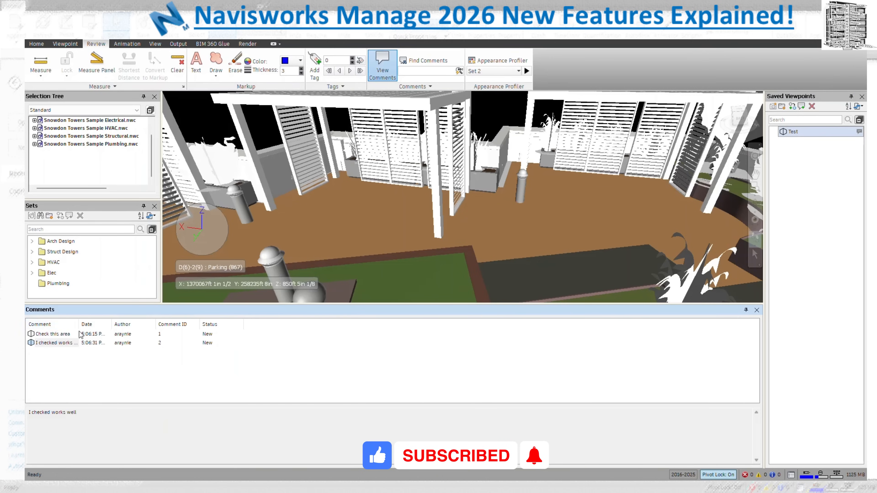
drag(78, 324, 160, 327)
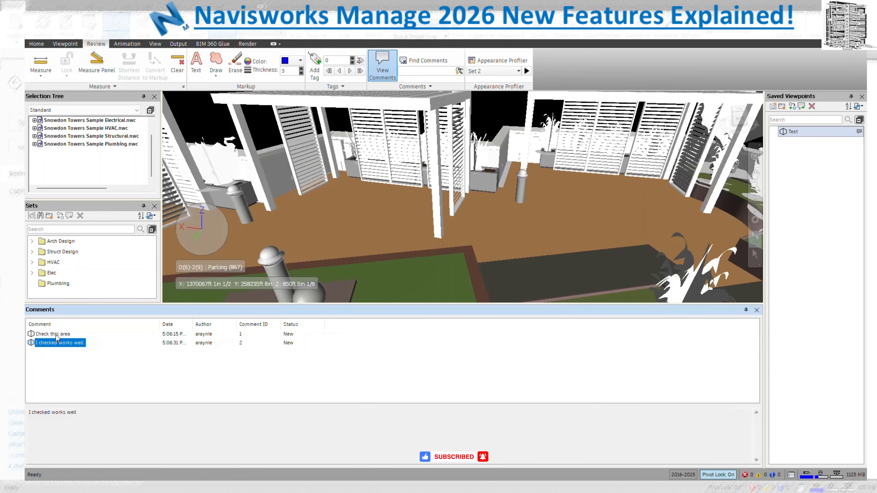
click(757, 310)
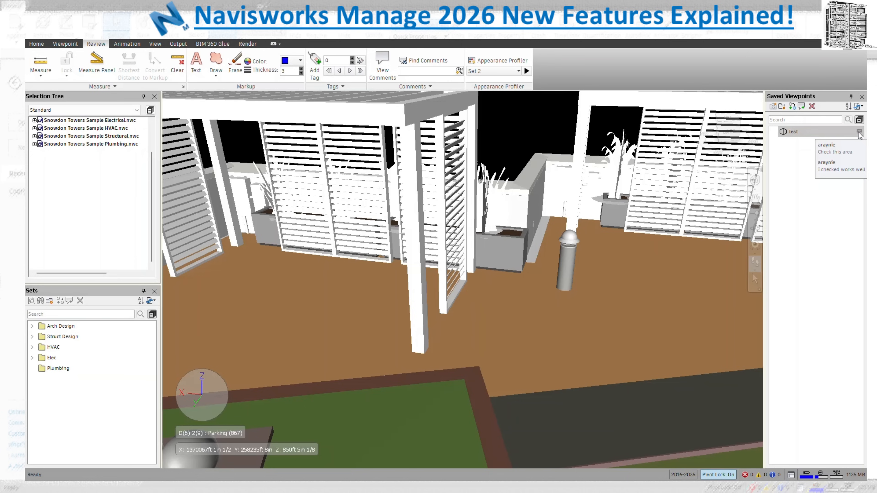
Edit the Test viewpoint to save Hide/Required and Override Appearance attributes
right_click(788, 133)
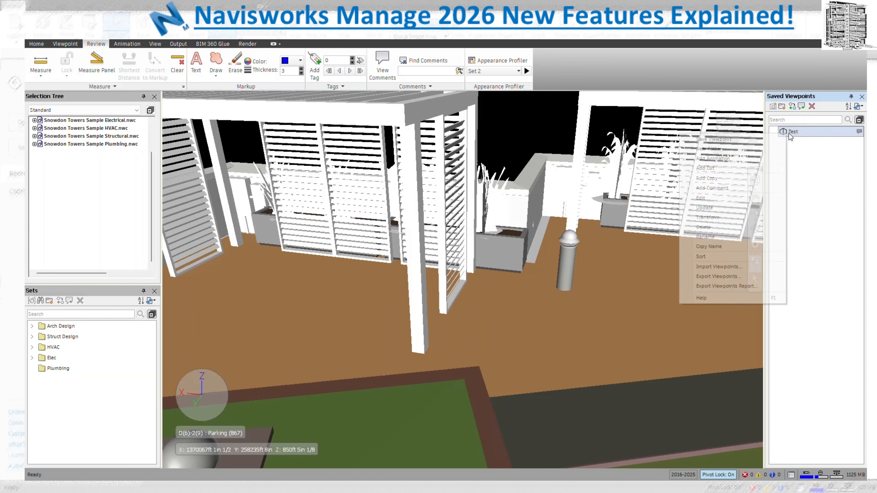
click(752, 200)
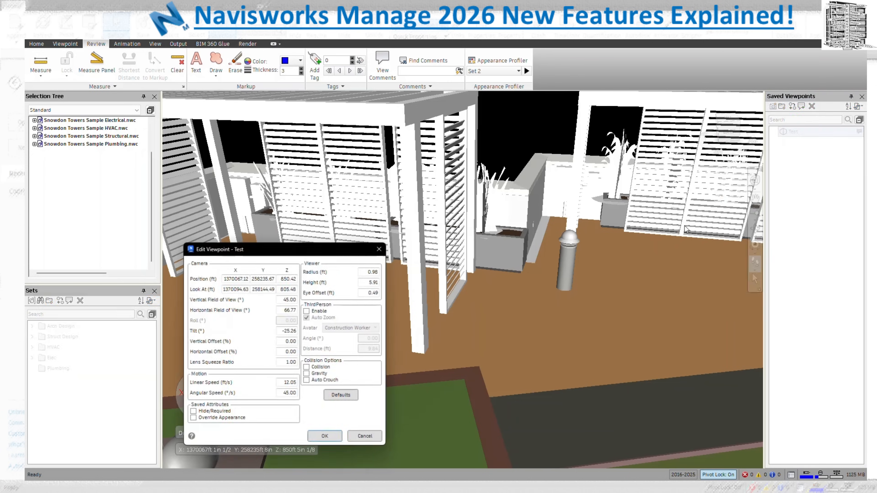
drag(286, 252, 630, 130)
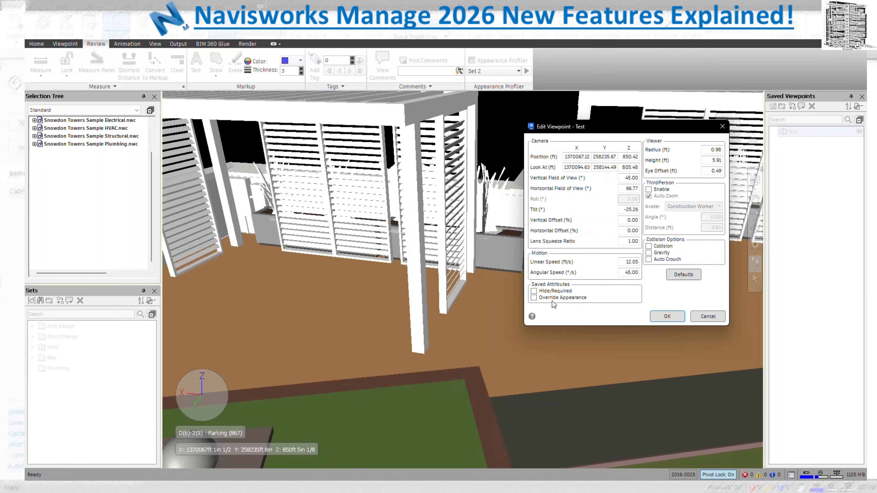
click(533, 291)
click(534, 297)
click(667, 316)
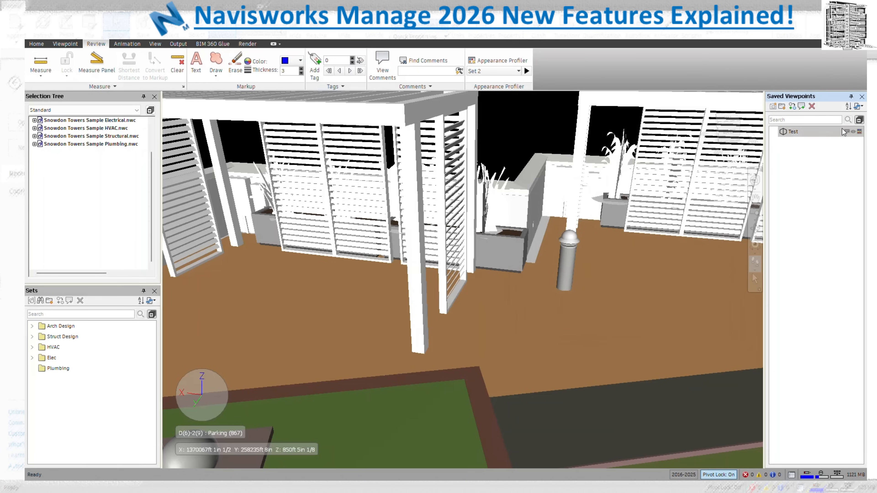
Confirm the Test viewpoint now shows 'Has visibility overrides'
mouse_move(855, 134)
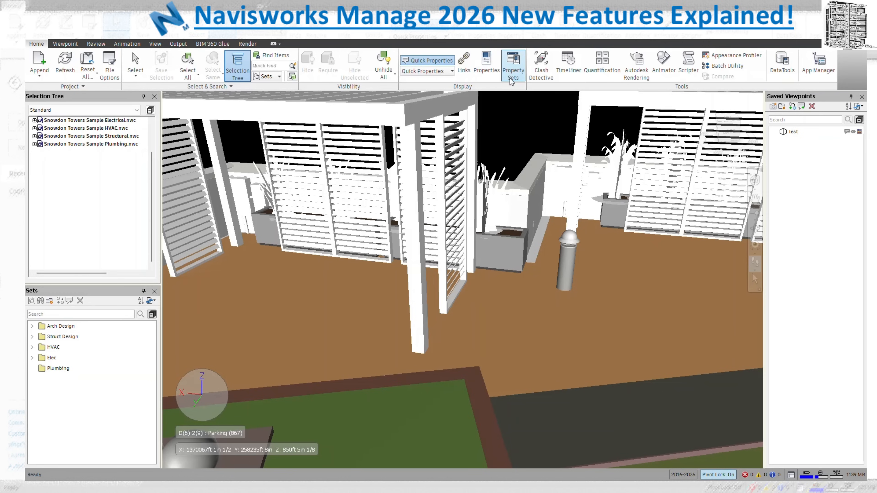
Show the Properties panel, then open and close a second Properties 2 panel
click(486, 65)
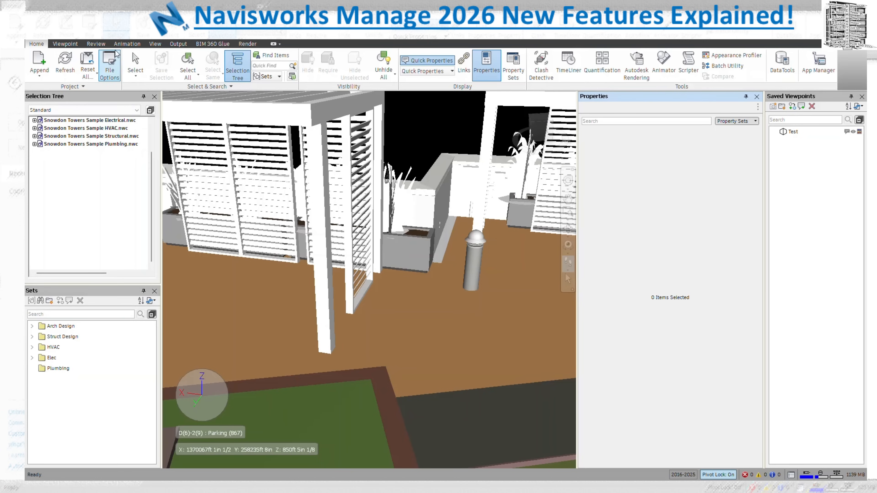
click(138, 44)
click(154, 43)
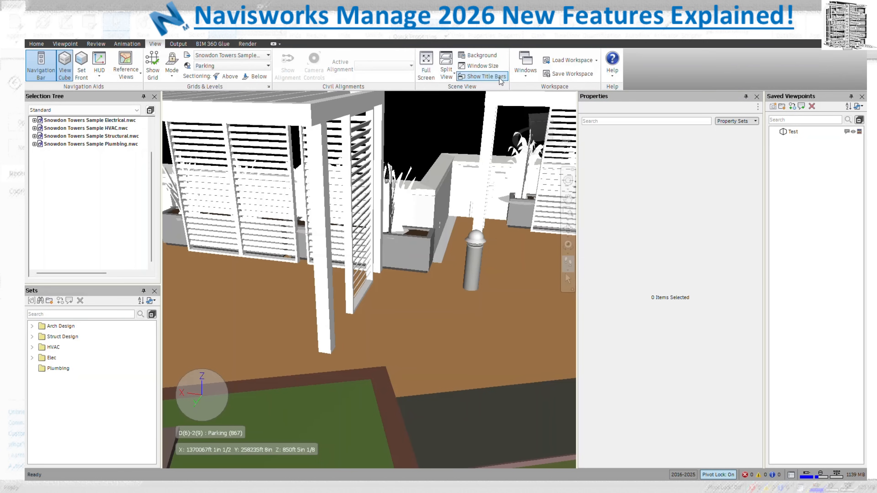
click(518, 79)
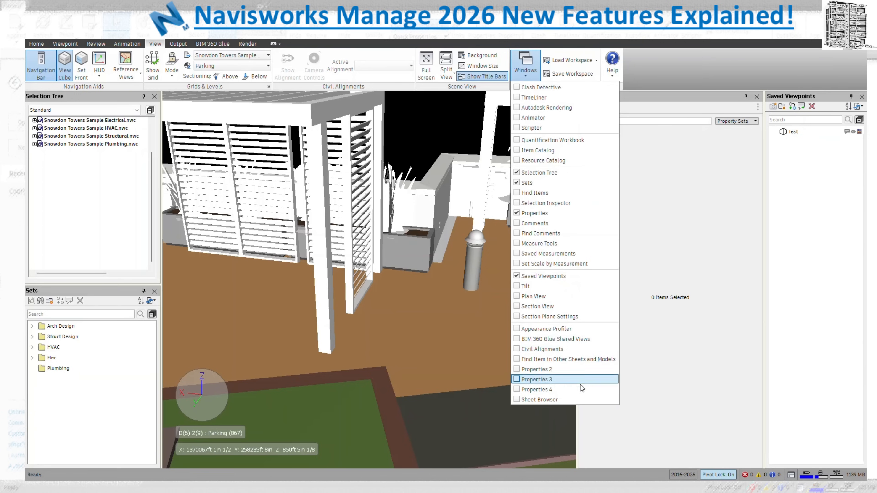
click(520, 370)
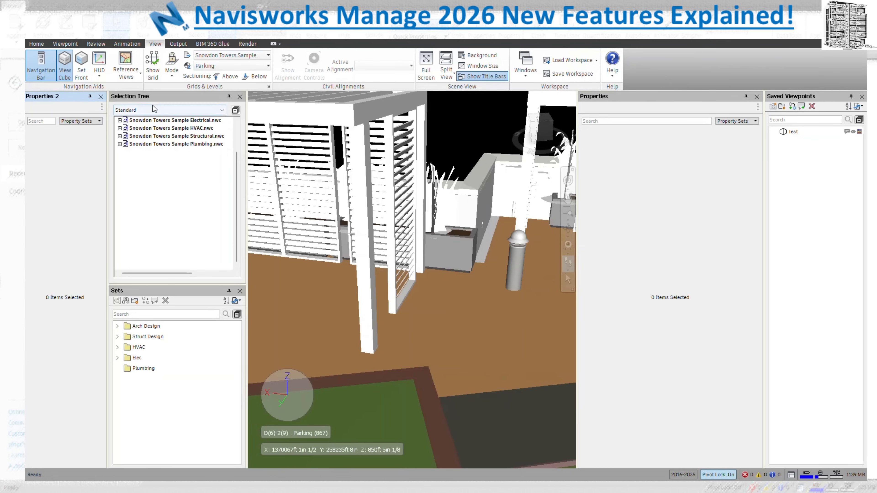
click(101, 97)
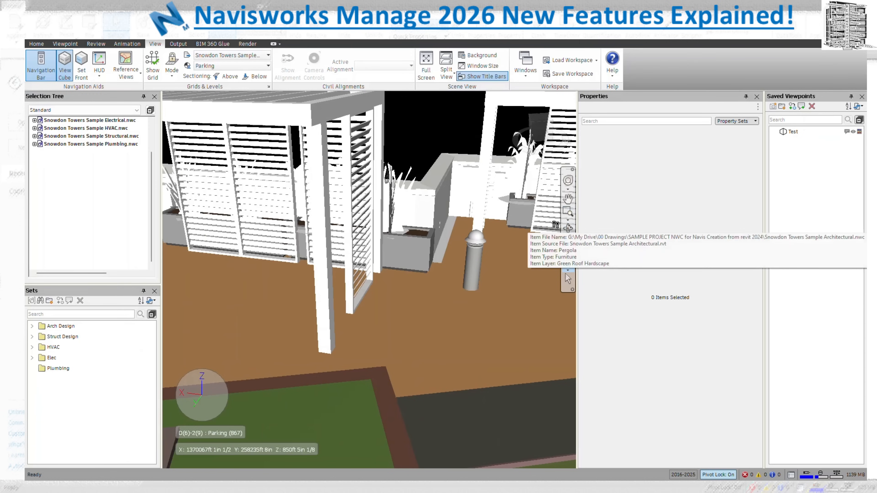
click(36, 43)
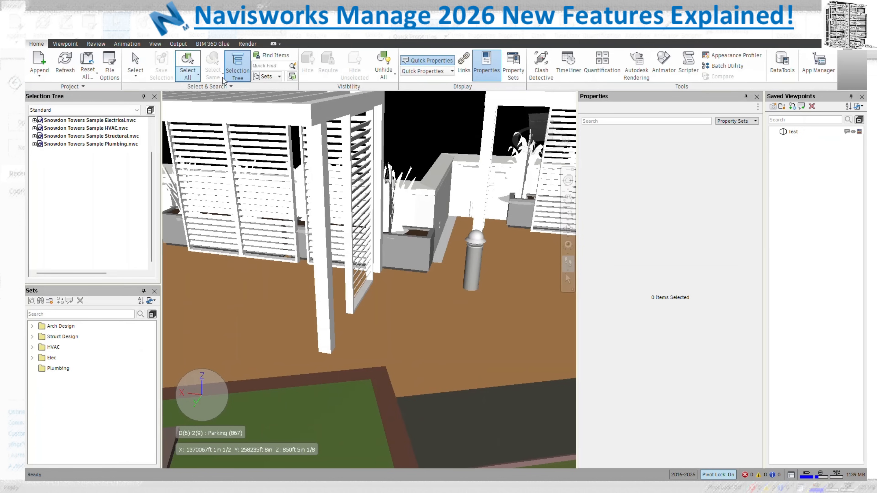
Open the Property Sets manager and start a new set named 'Ste 1'
click(513, 76)
drag(339, 263, 515, 116)
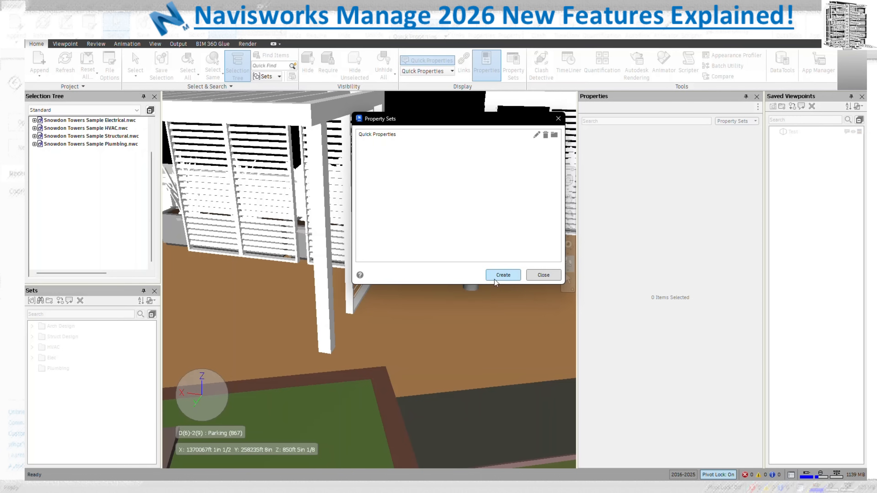
click(503, 275)
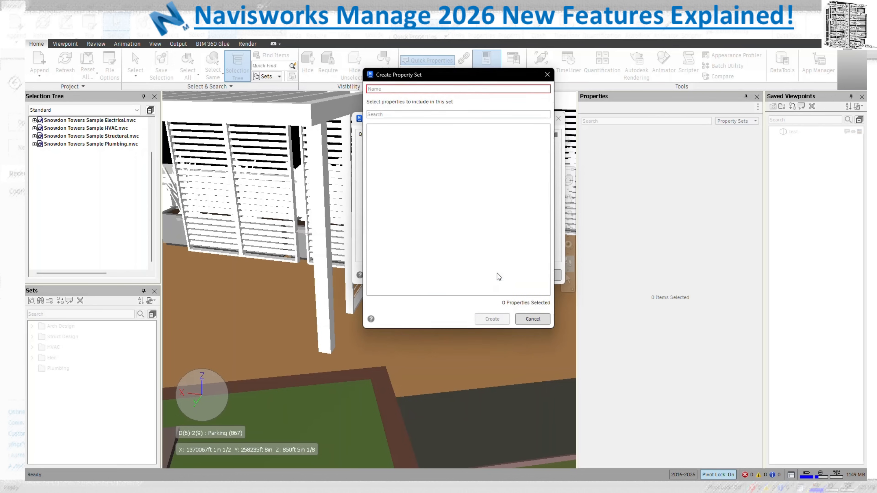
text(Ste 1)
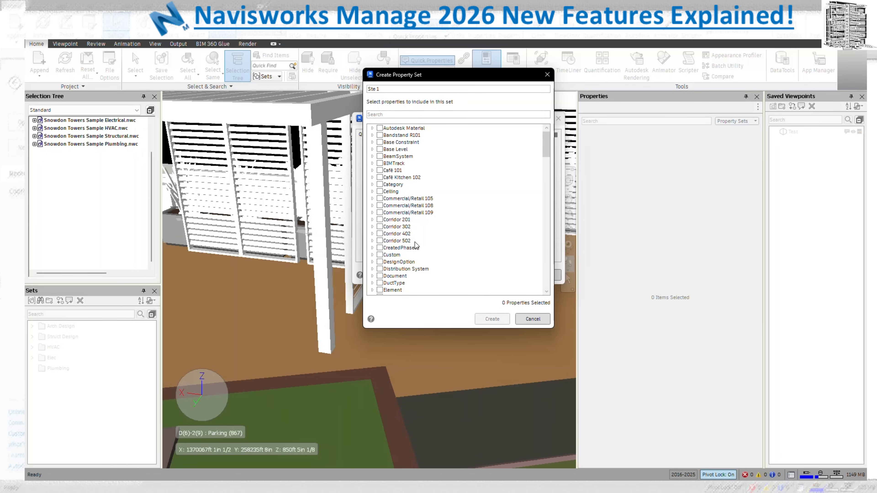
Include the Wall and Floor properties and create the set
scroll(416, 246, down, 7)
scroll(416, 246, down, 15)
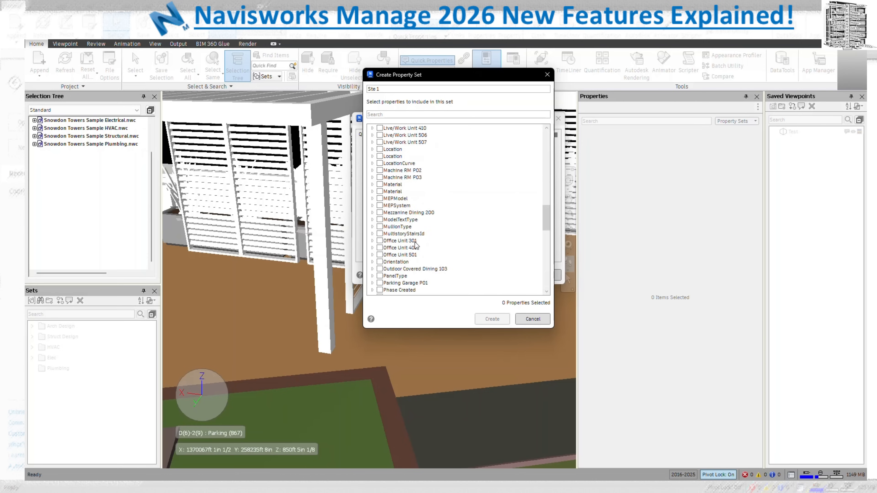
scroll(416, 245, down, 5)
scroll(416, 246, down, 10)
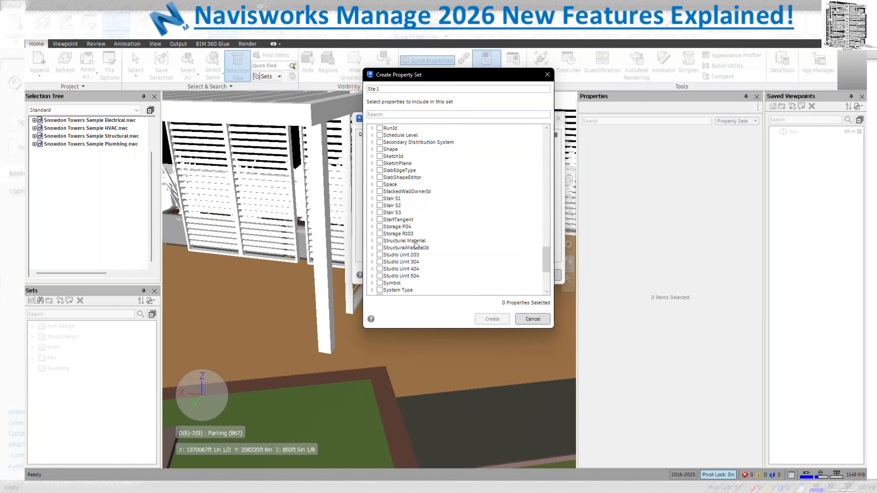
click(380, 277)
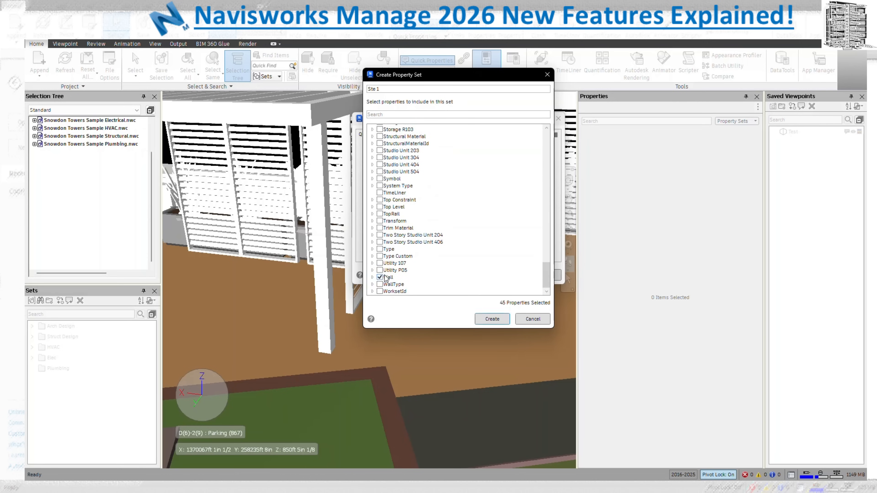
scroll(394, 235, up, 2)
scroll(394, 235, up, 15)
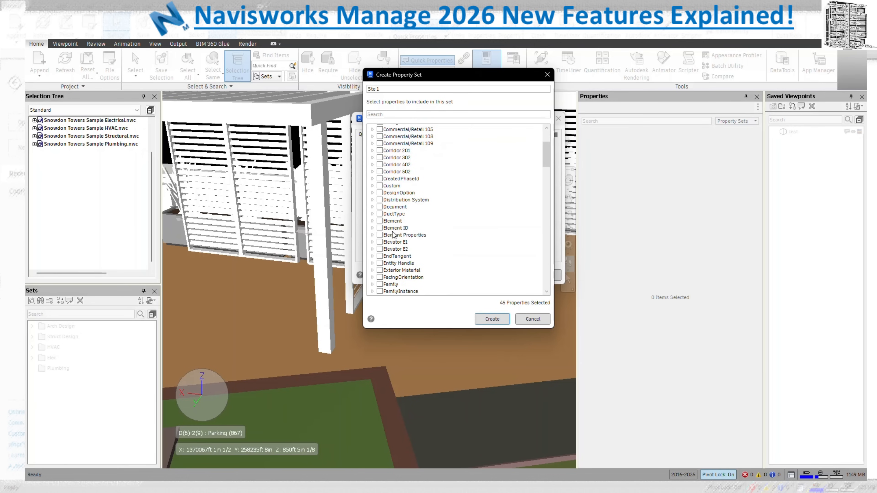
scroll(393, 235, down, 2)
click(379, 277)
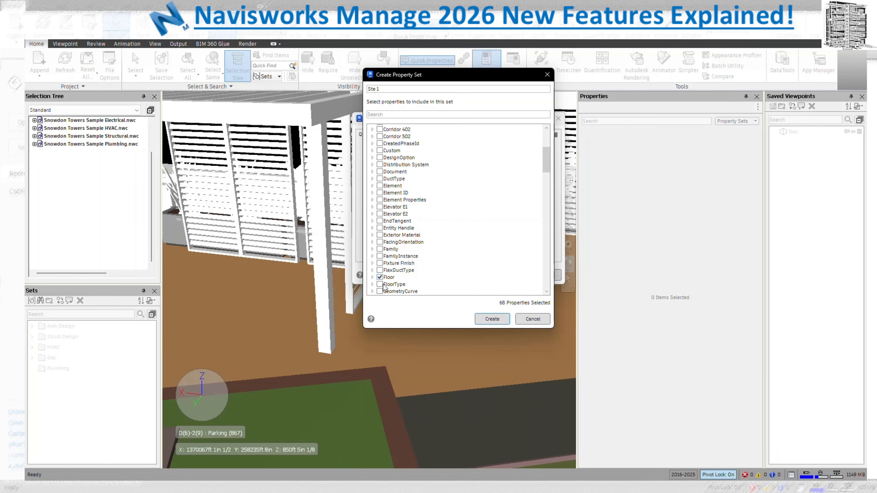
click(489, 320)
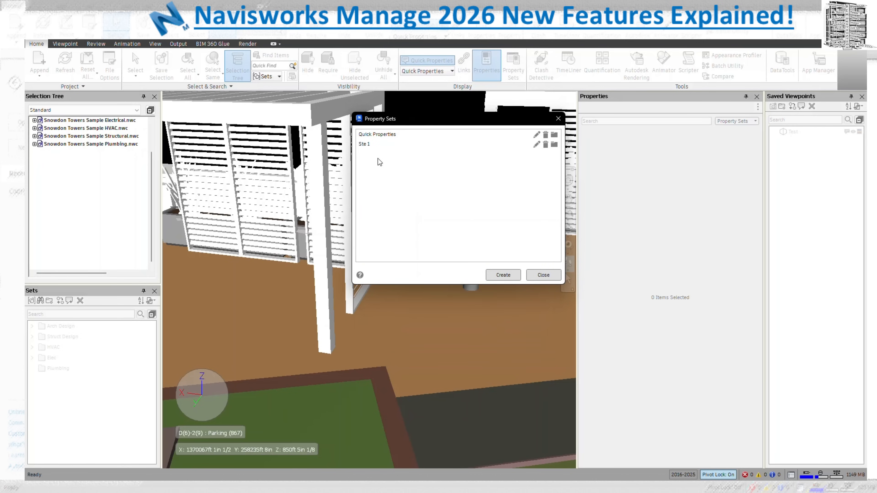
Rename the property set from 'Ste 1' to 'Set 1' and save it
click(537, 144)
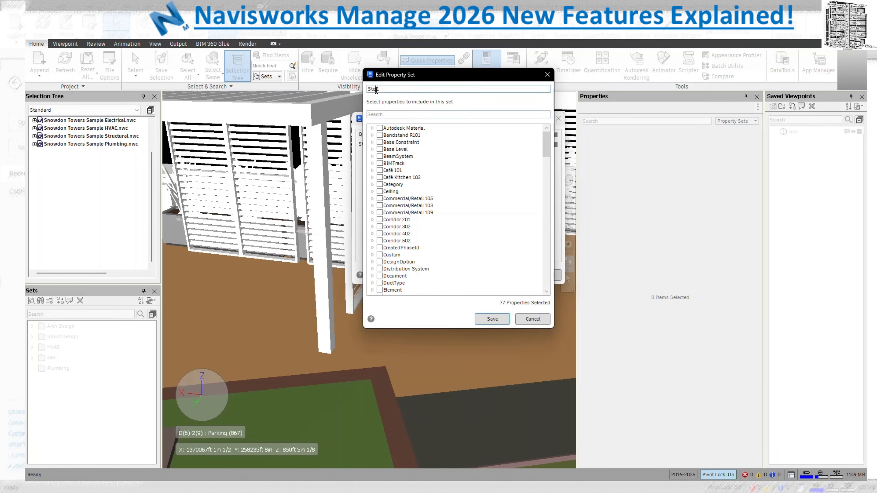
click(376, 89)
key(BackSpace)
key(BackSpace)
text(et)
click(492, 320)
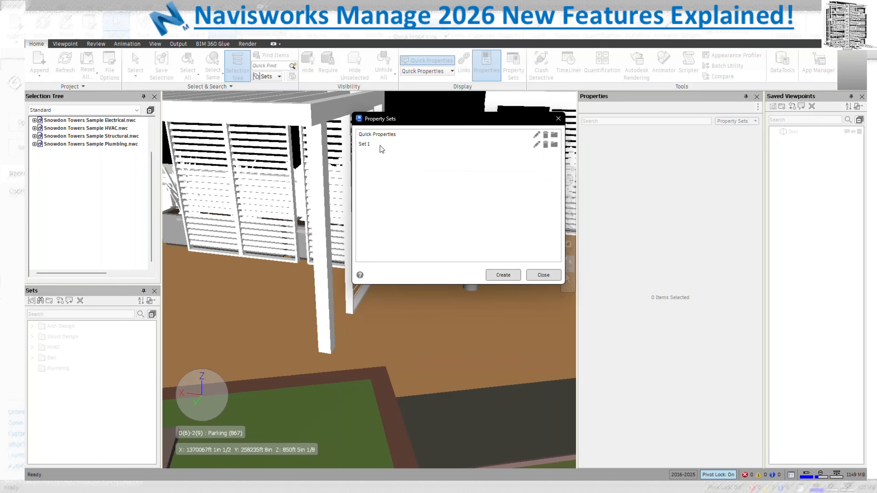
click(494, 275)
Create property set Set 2 containing the Ceiling properties
text(Set 2)
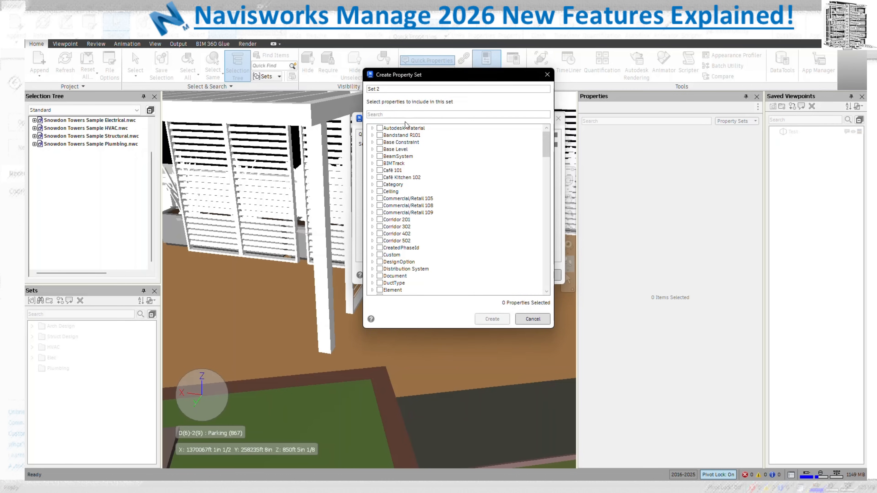
click(379, 191)
click(490, 315)
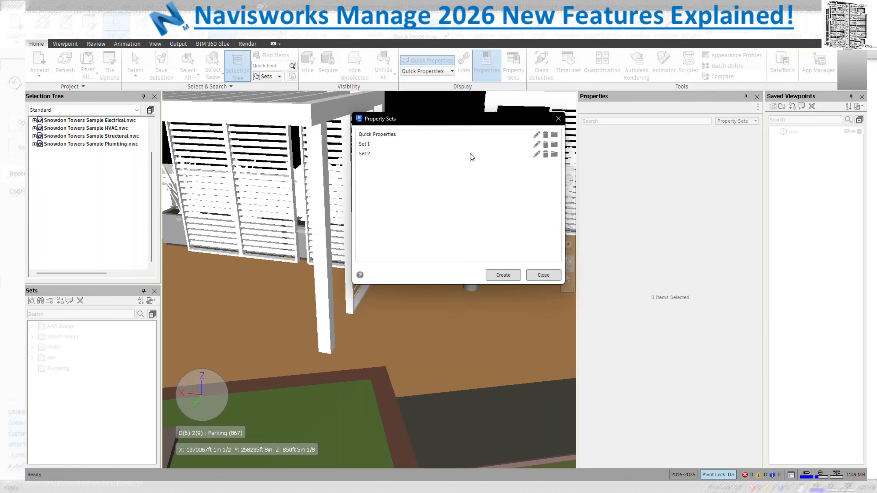
Create Set 3 with the Family properties, then close the Property Sets manager
click(503, 275)
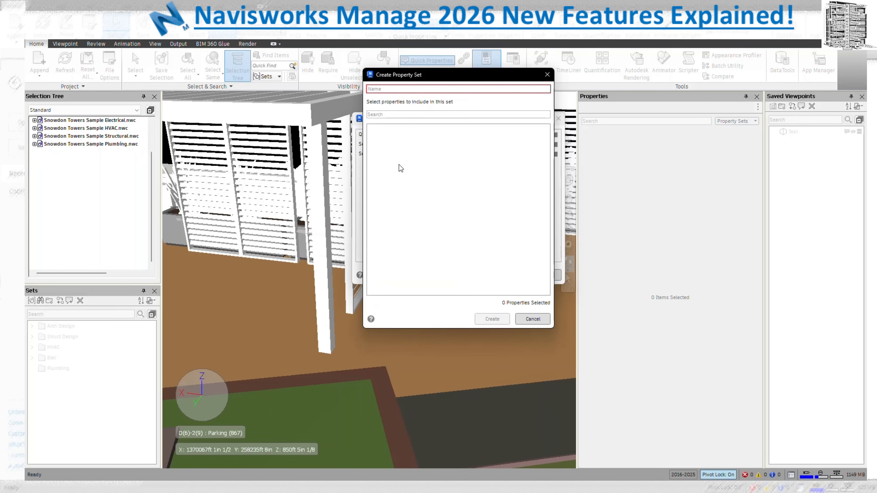
text(Set 3)
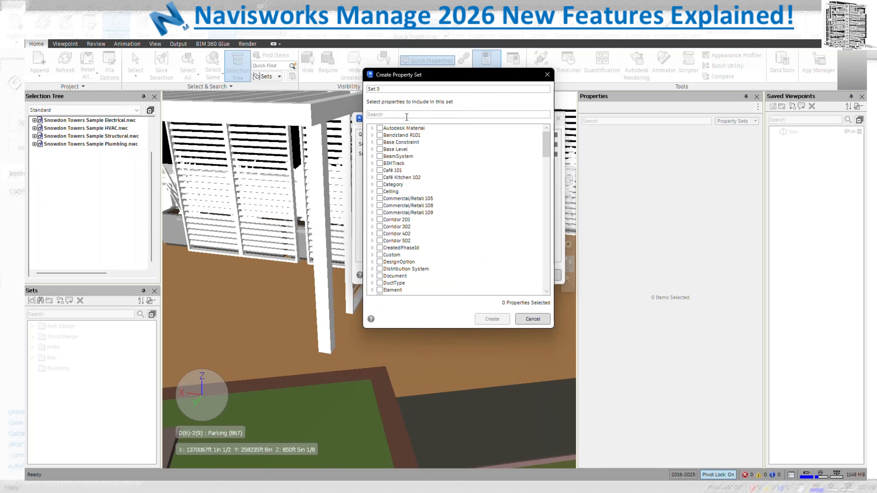
scroll(431, 251, down, 20)
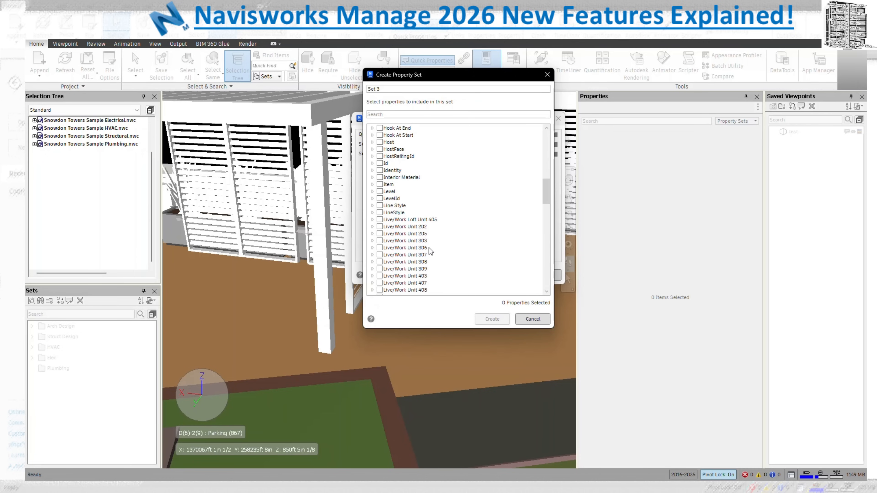
scroll(431, 252, down, 7)
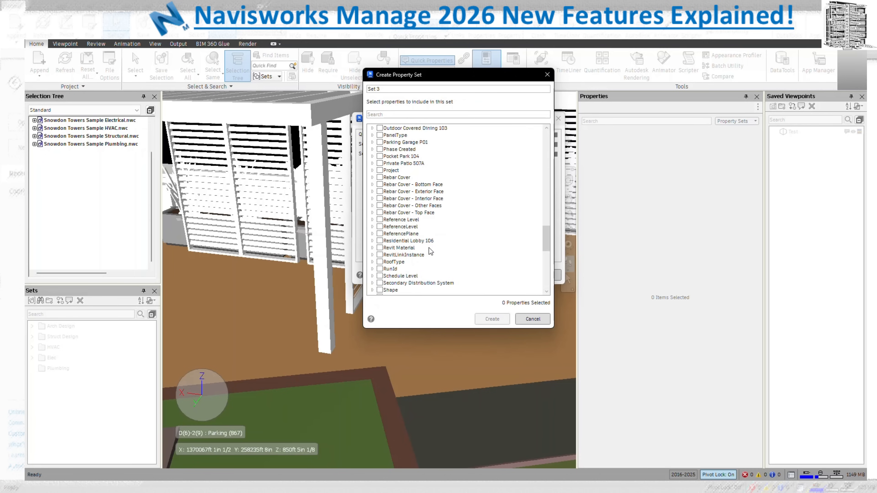
scroll(431, 251, up, 7)
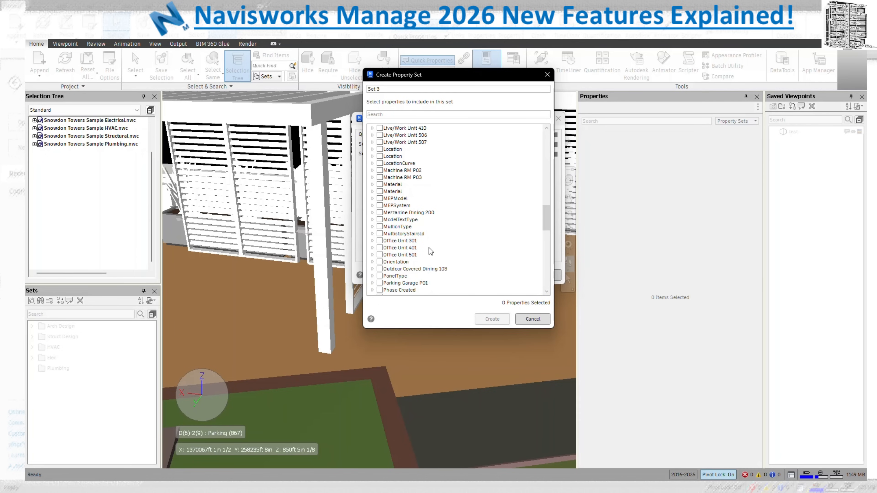
scroll(430, 252, up, 10)
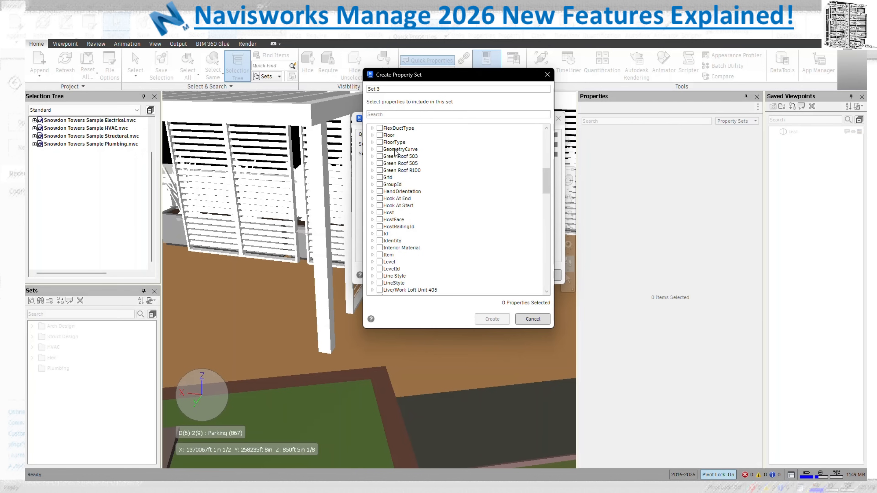
scroll(414, 224, up, 2)
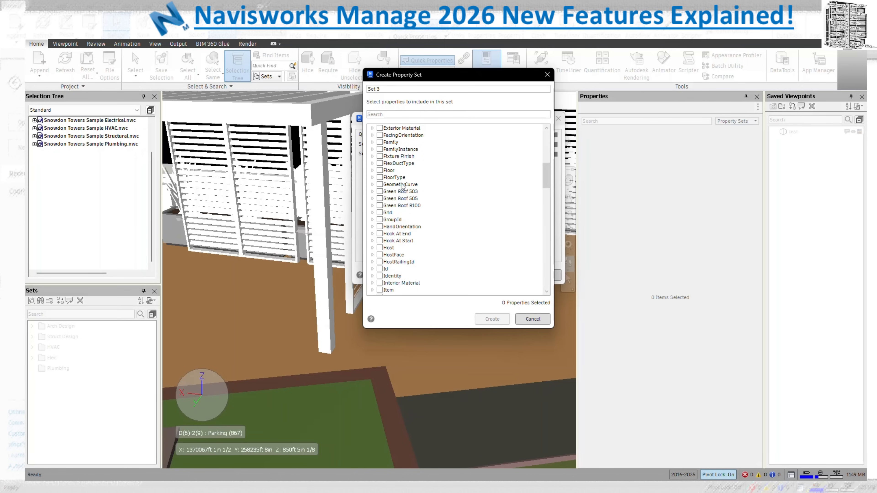
click(380, 143)
click(389, 114)
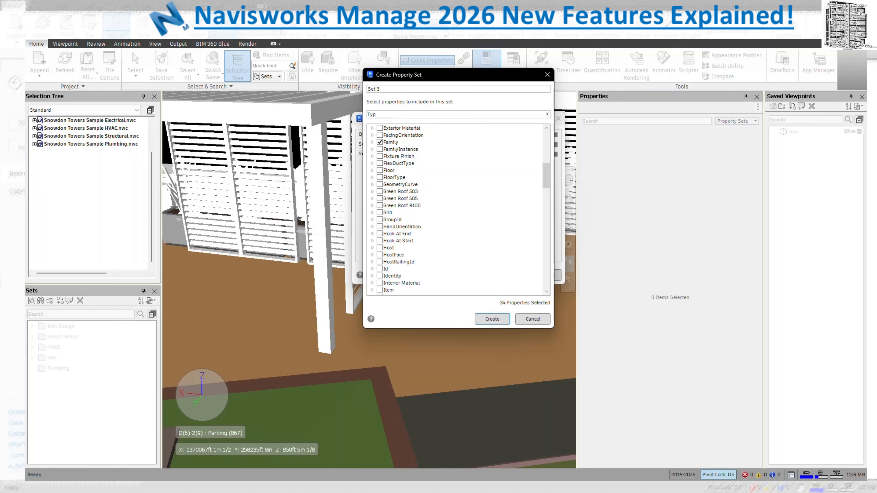
scroll(416, 223, down, 8)
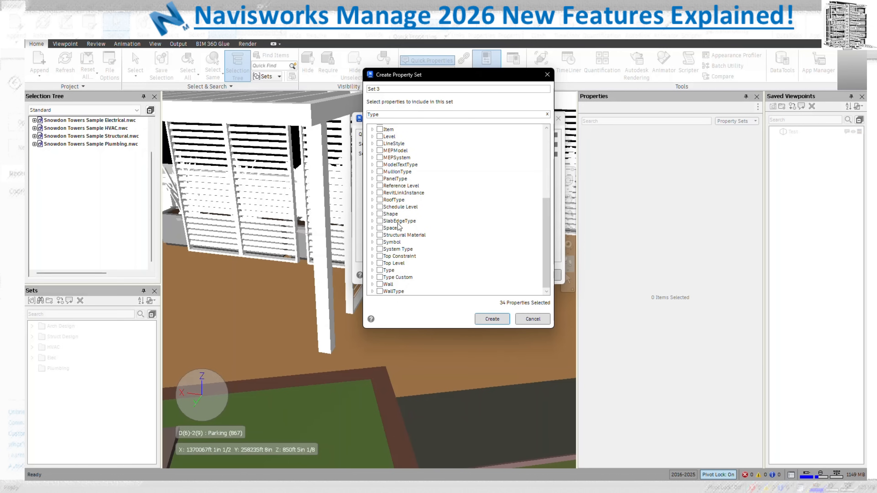
click(493, 320)
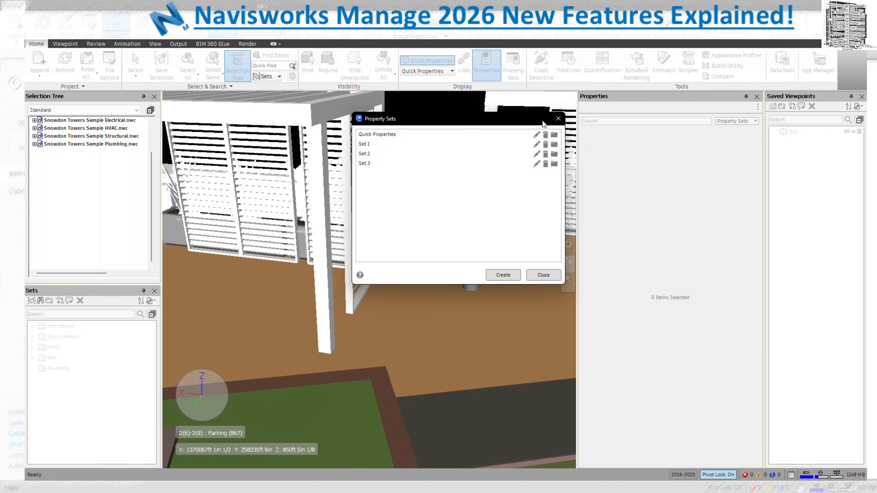
click(559, 119)
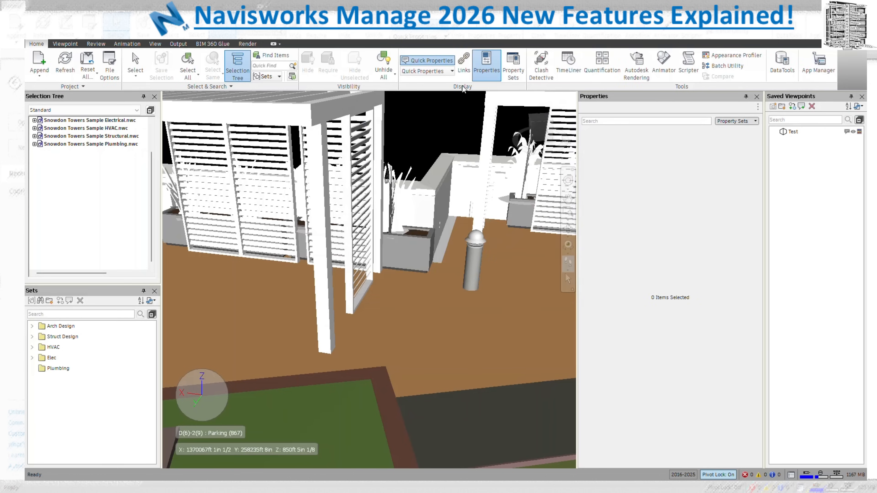
Switch hover quick properties to Set 1 and inspect the wall
click(452, 71)
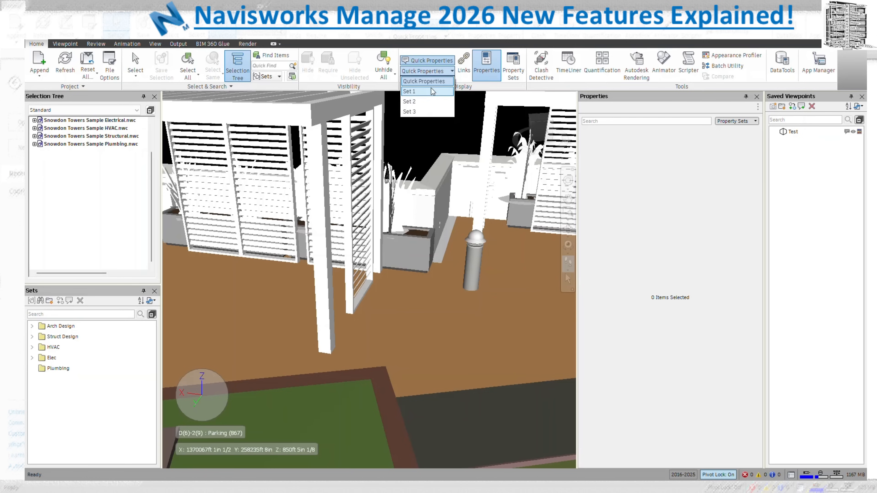
click(432, 52)
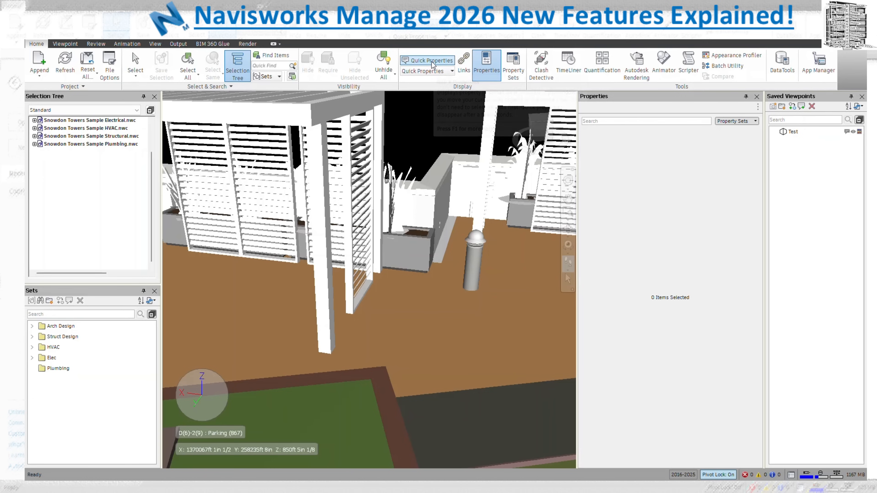
mouse_move(426, 194)
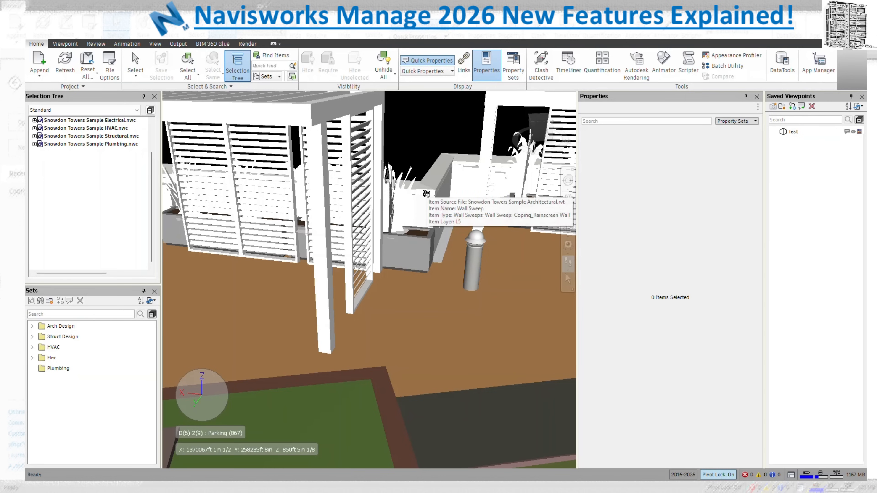
click(438, 73)
click(432, 93)
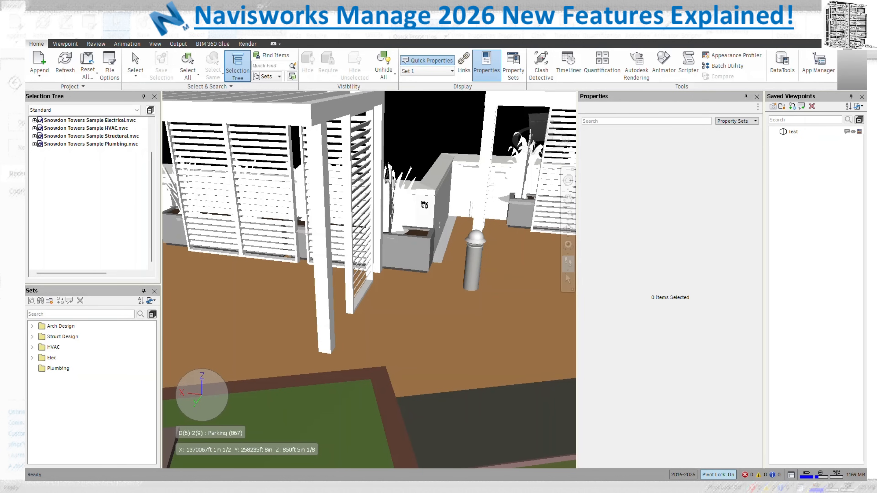
Switch quick properties to Set 2 to show the wall's Category details
click(421, 72)
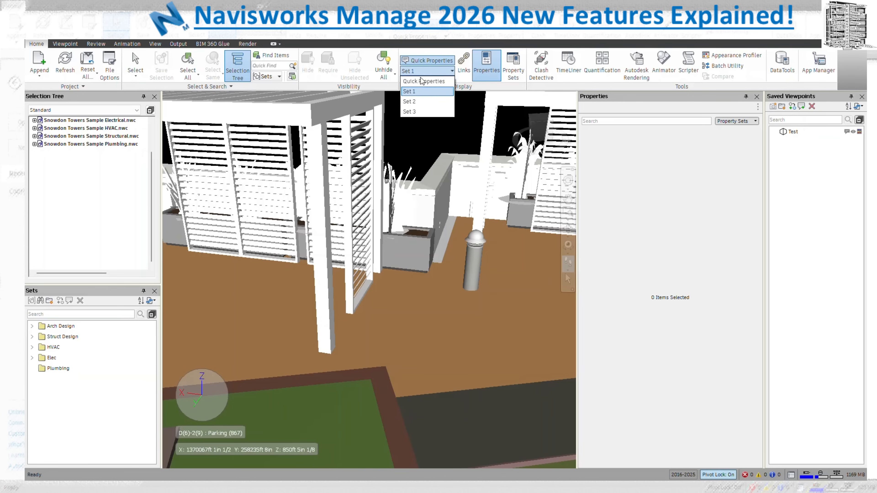
click(422, 103)
mouse_move(426, 209)
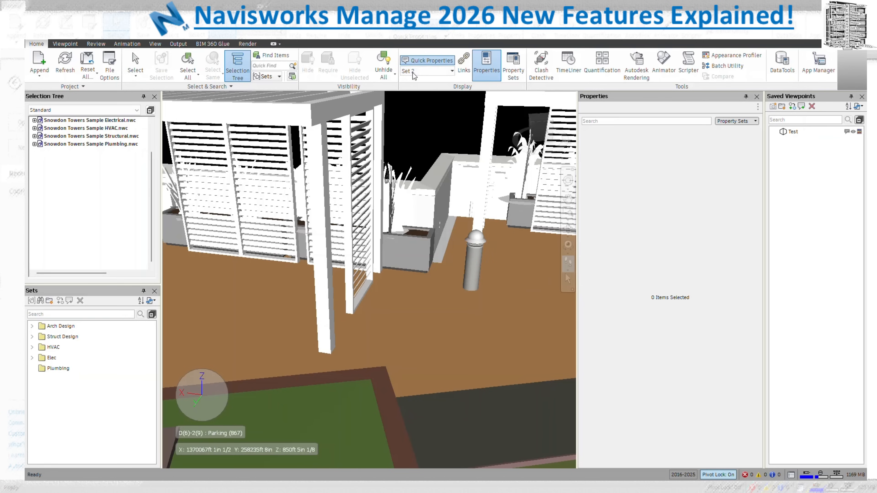
click(426, 72)
click(440, 50)
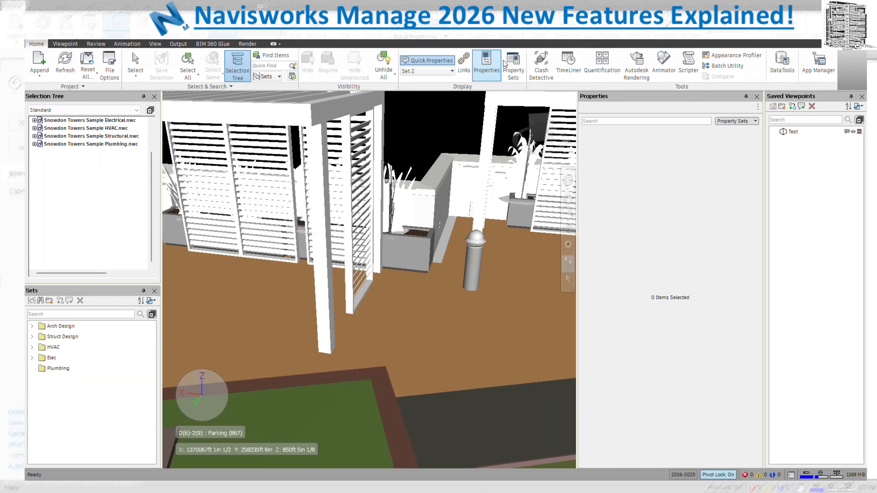
click(513, 67)
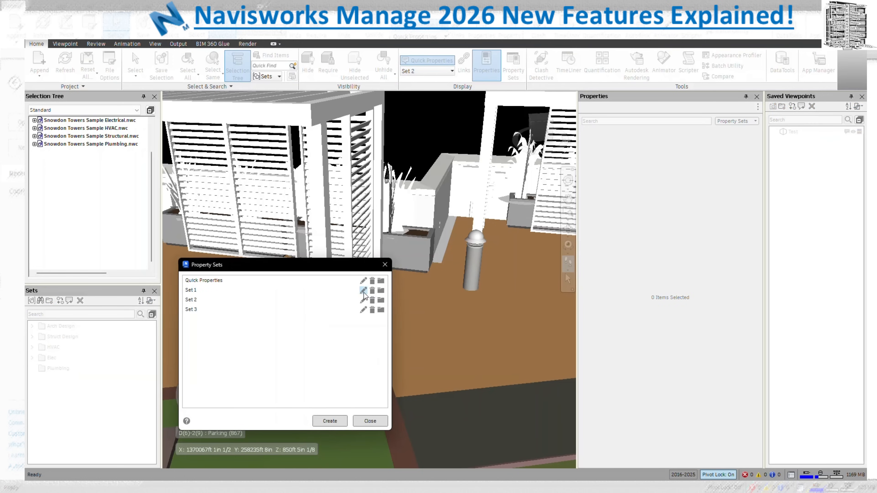
Review Set 1's Floor and FloorType contents, then close both property set dialogs
click(363, 291)
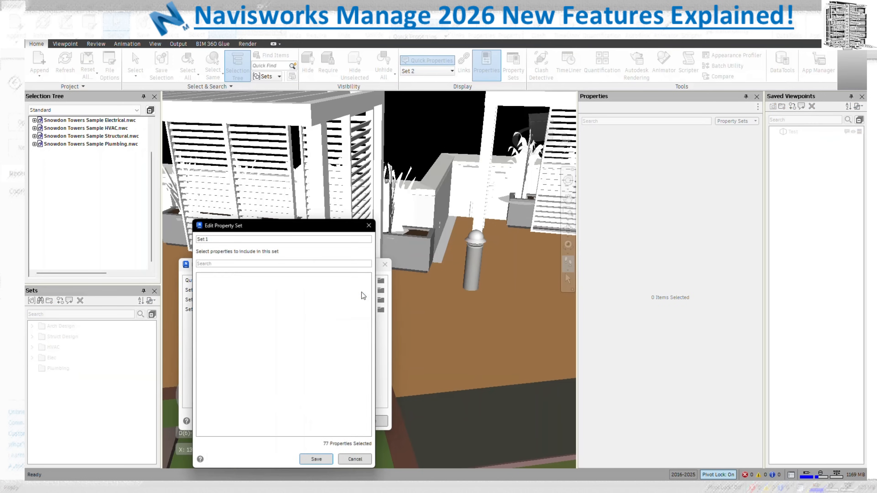
scroll(295, 334, down, 10)
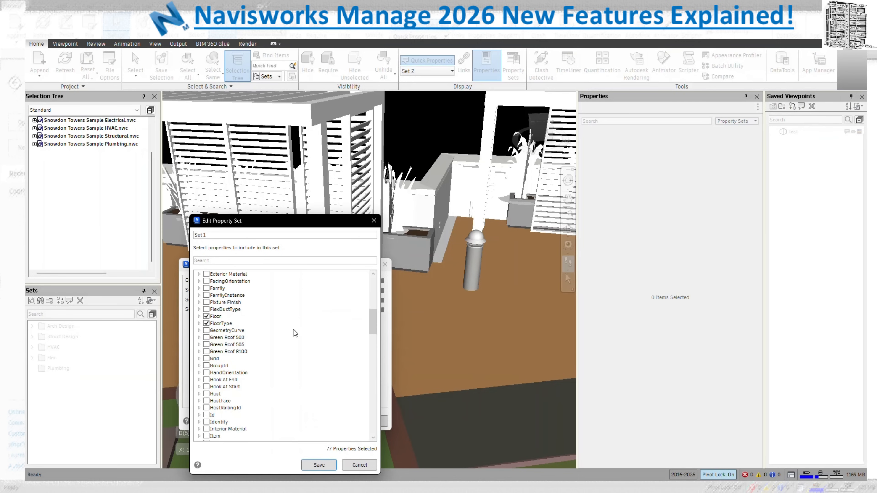
click(374, 221)
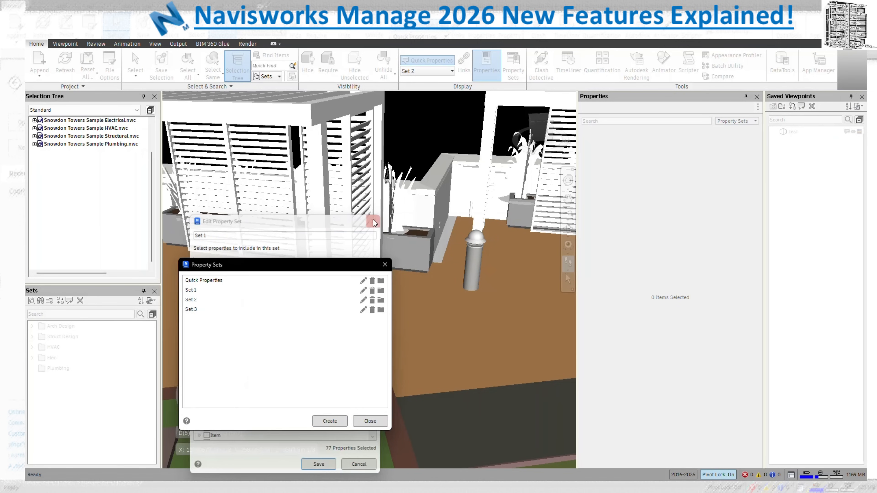
click(384, 264)
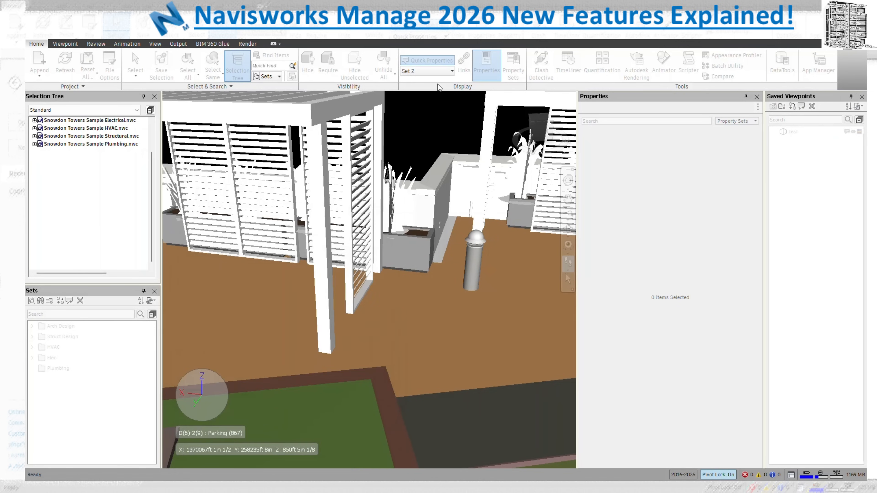
Show Set 1 in quick properties and preview a floor's FloorType details
click(438, 72)
click(429, 93)
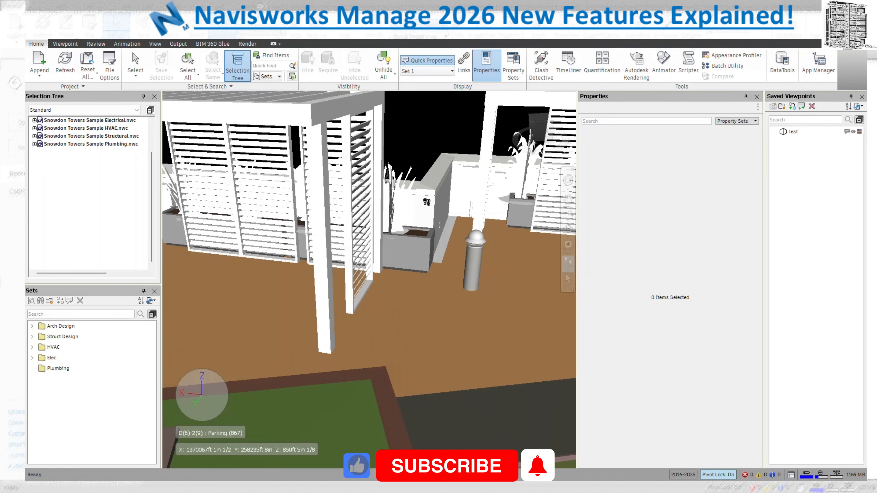
mouse_move(467, 337)
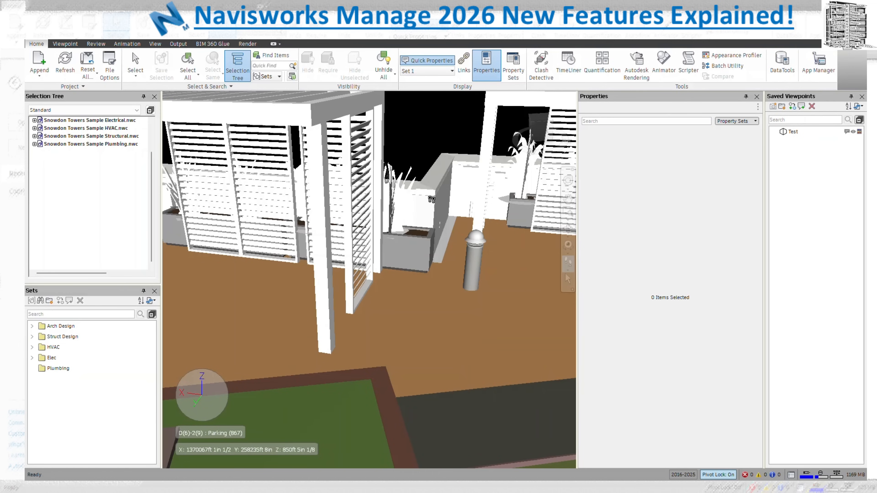
Show Set 3 in quick properties and preview the planter box's Family and Type details
click(431, 73)
click(429, 110)
mouse_move(425, 253)
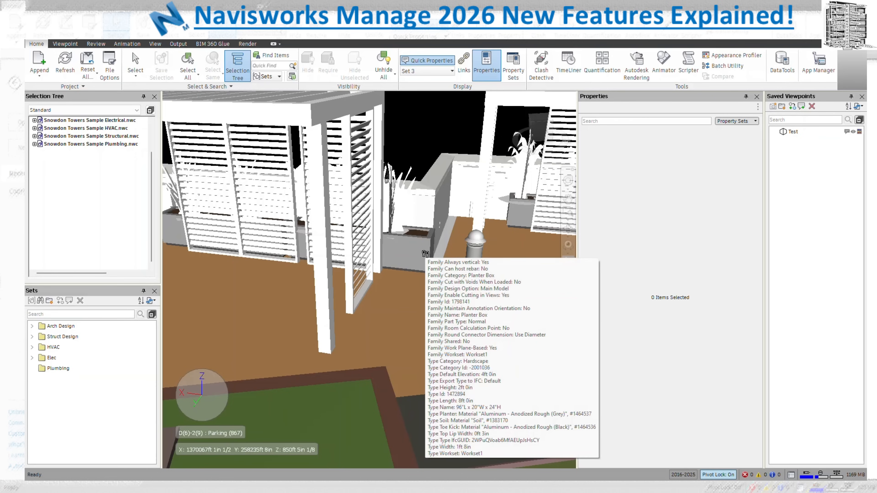
mouse_move(422, 326)
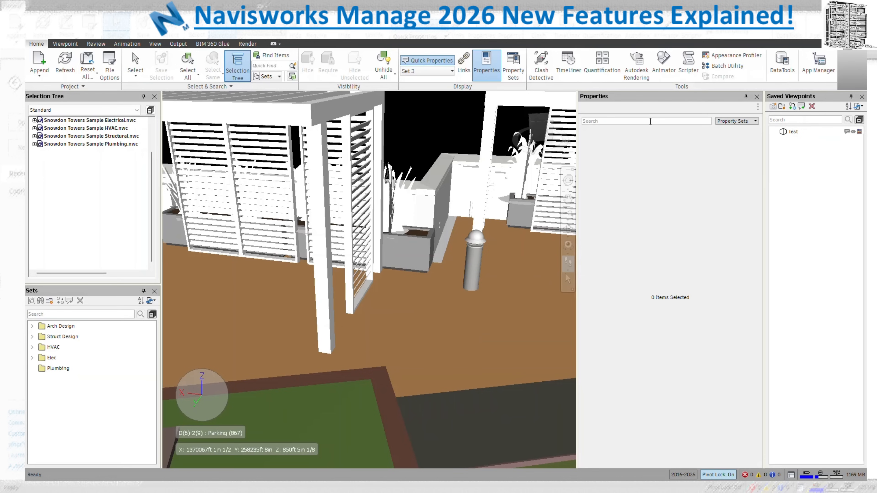
Return quick properties to the default Quick Properties set and list the Properties panel's sets
click(451, 71)
click(441, 81)
click(739, 121)
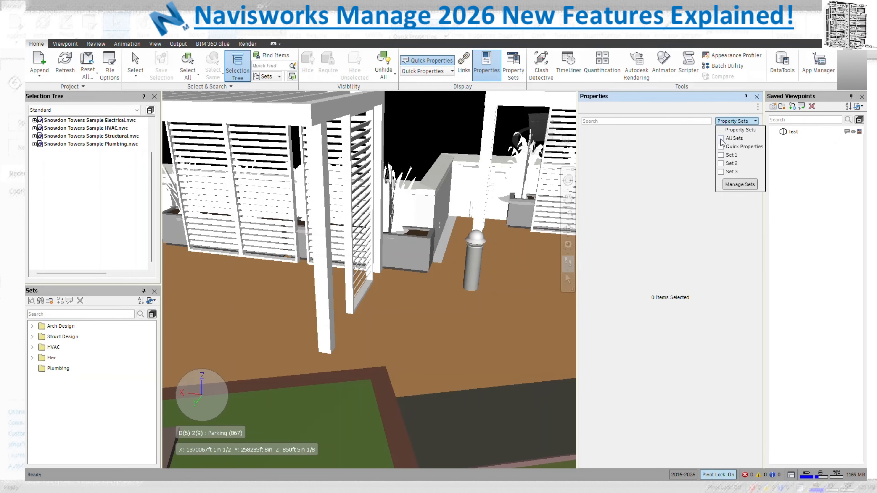
Switch the Properties panel to All Sets, then select the exterior Basic Wall to view its properties
click(747, 186)
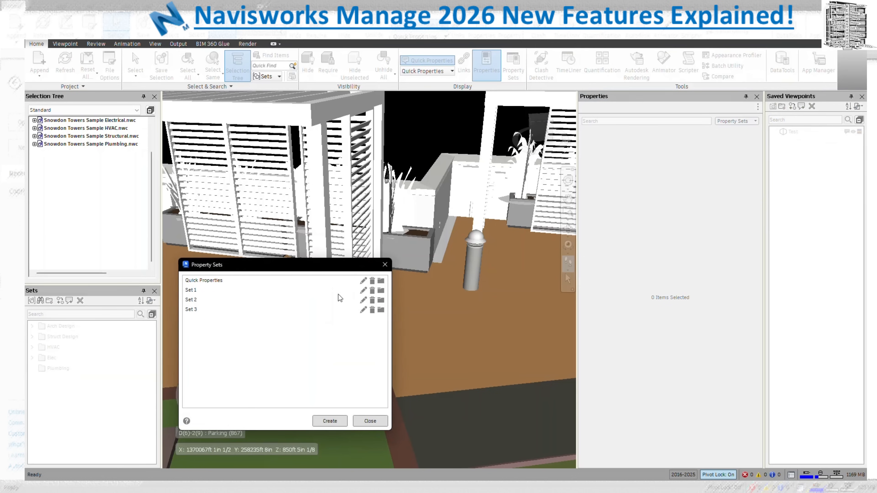
click(385, 265)
click(733, 122)
click(721, 138)
click(735, 187)
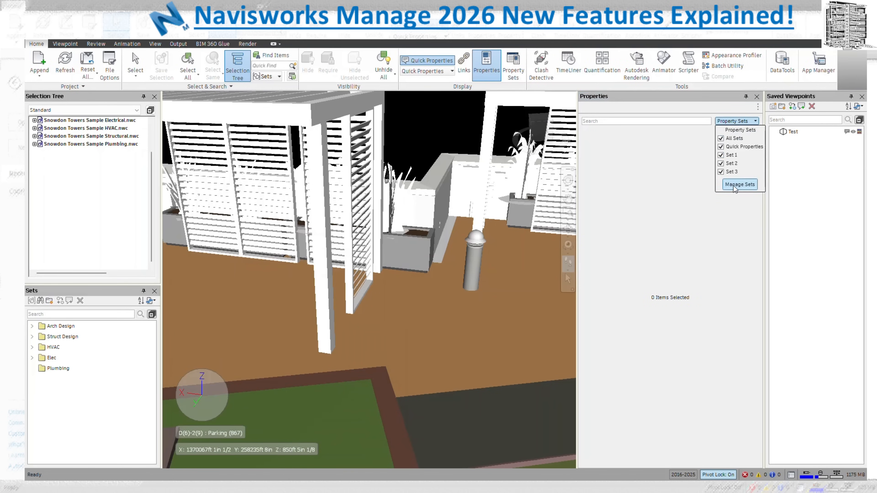
click(387, 262)
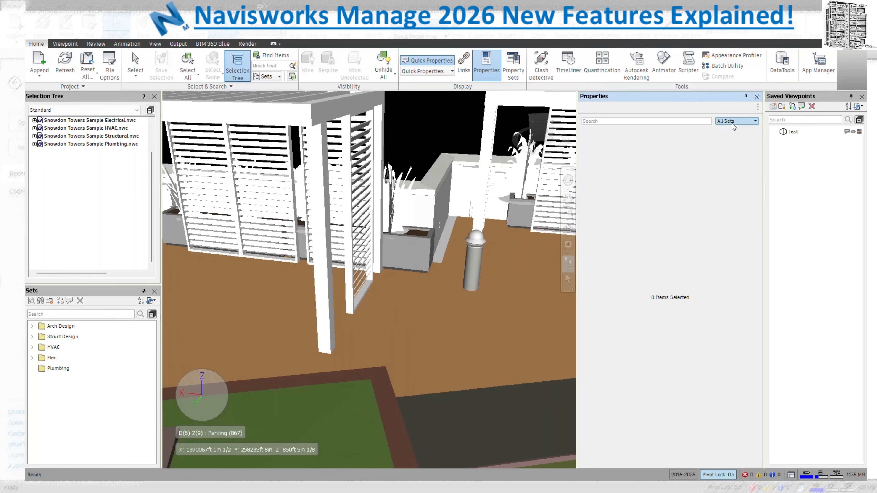
click(568, 278)
click(436, 205)
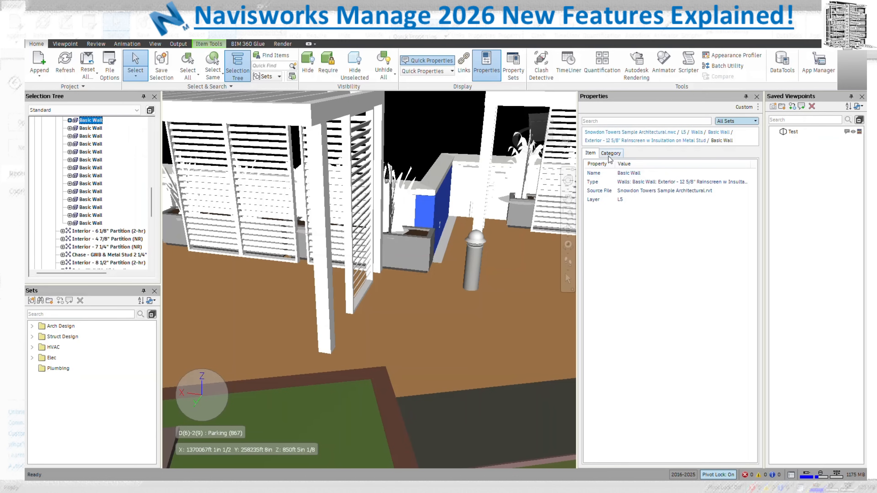
Filter the Properties panel to show only Set 2 instead of All Sets
click(743, 122)
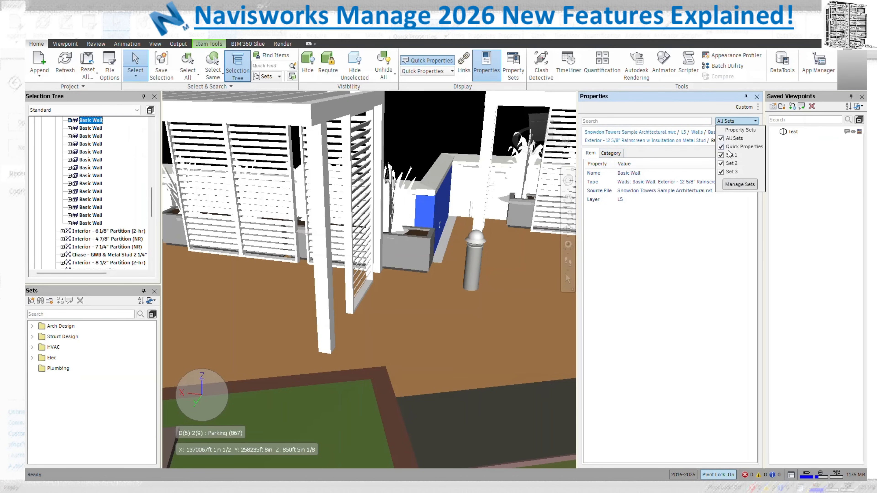
click(721, 138)
click(721, 164)
click(727, 221)
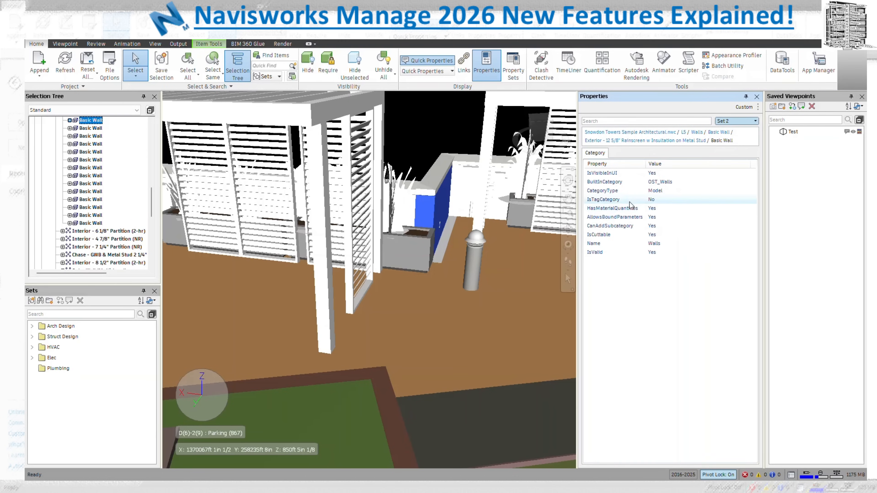
click(743, 120)
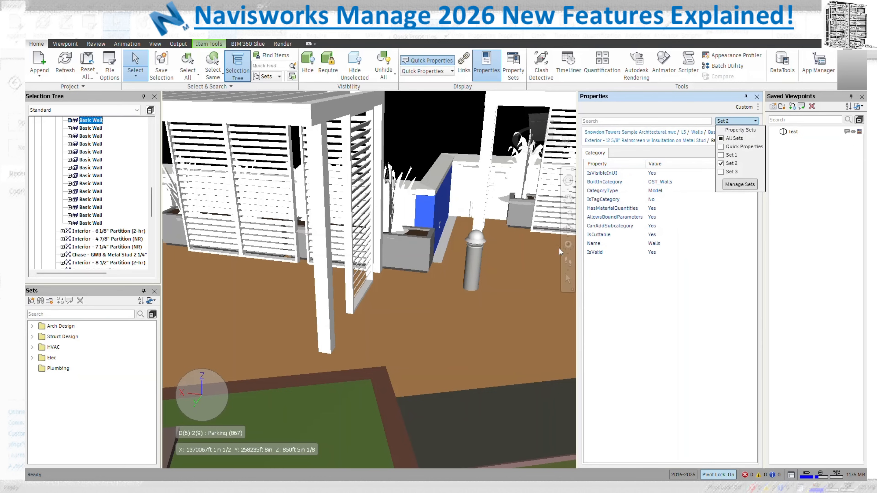
click(844, 64)
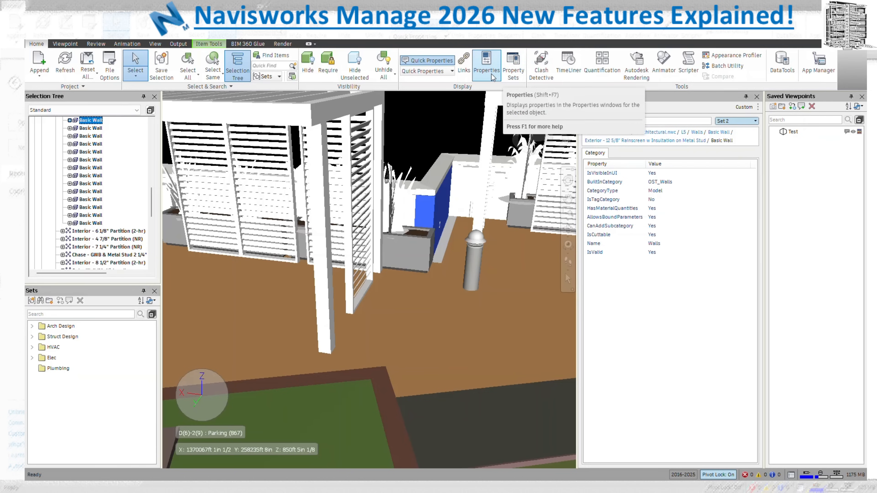
click(428, 71)
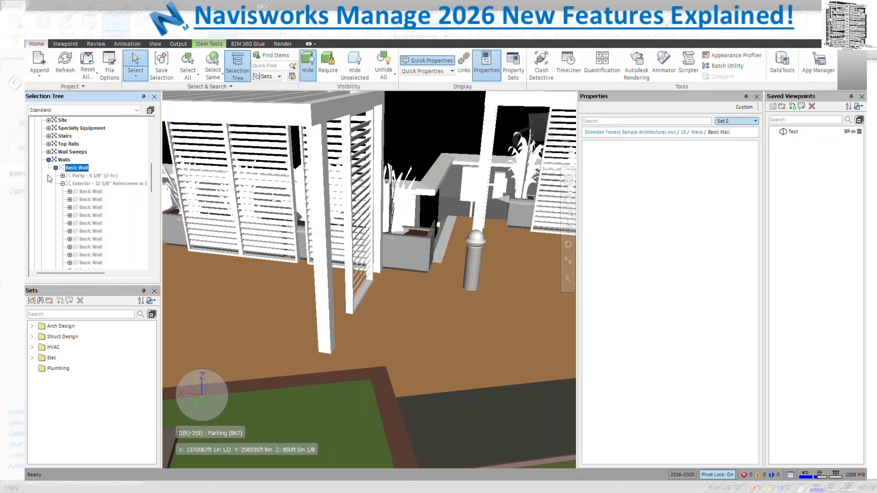
Unhide the Exterior wall group's children, hide the group, then unhide it again
right_click(86, 185)
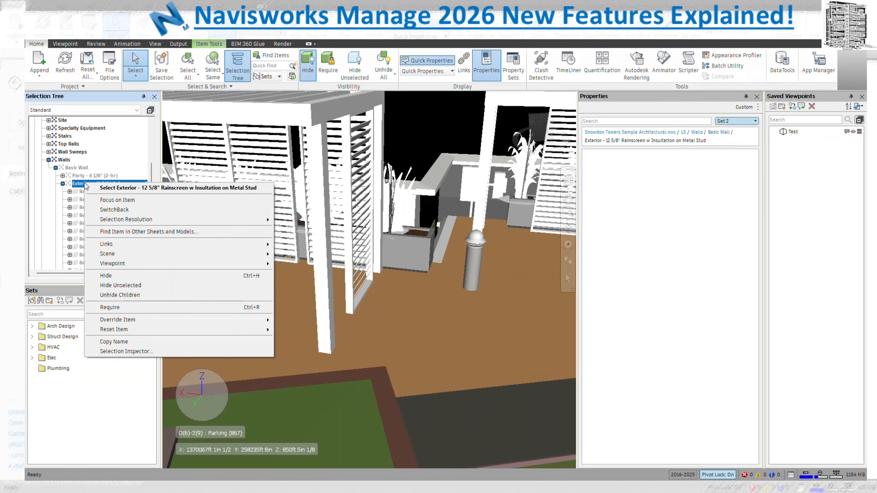
click(122, 294)
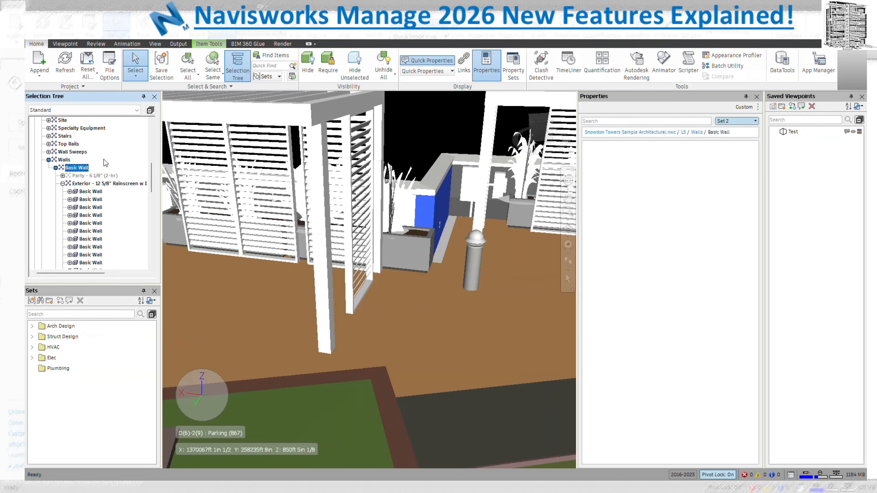
key(Escape)
click(82, 186)
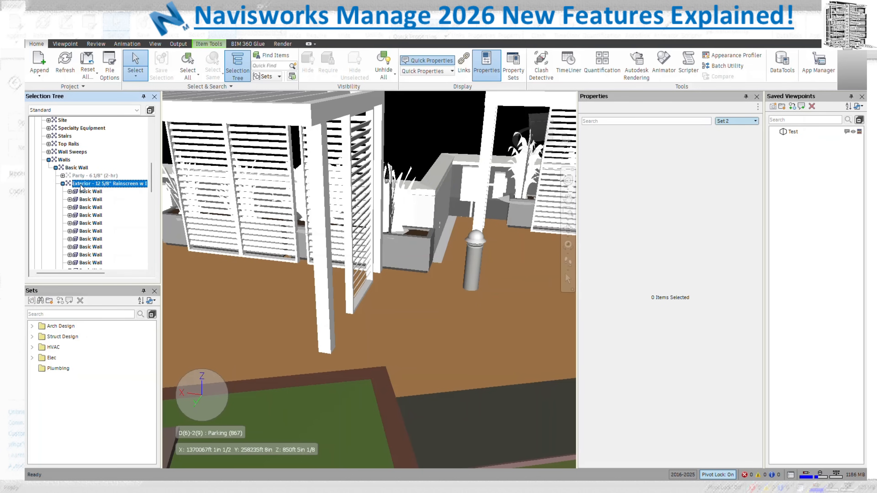
right_click(81, 187)
click(111, 277)
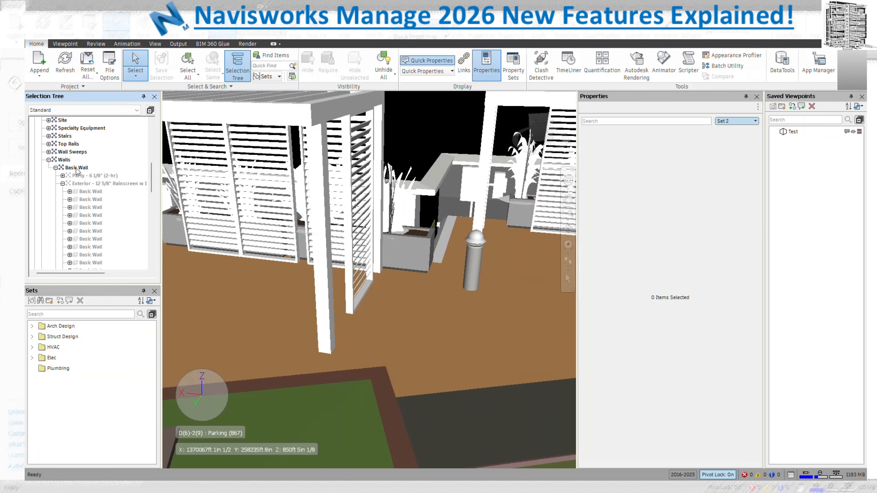
right_click(76, 169)
click(115, 280)
key(Escape)
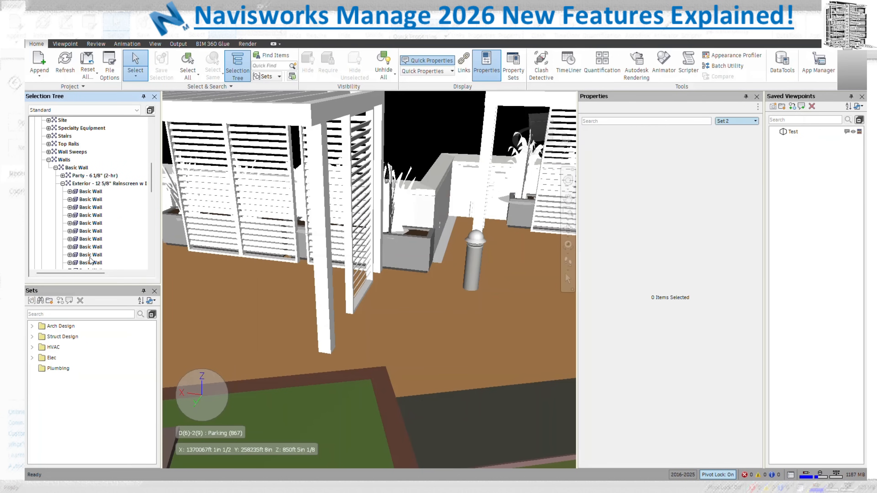
Expand the first exterior Basic Wall into its layers and hide it
click(69, 192)
right_click(89, 192)
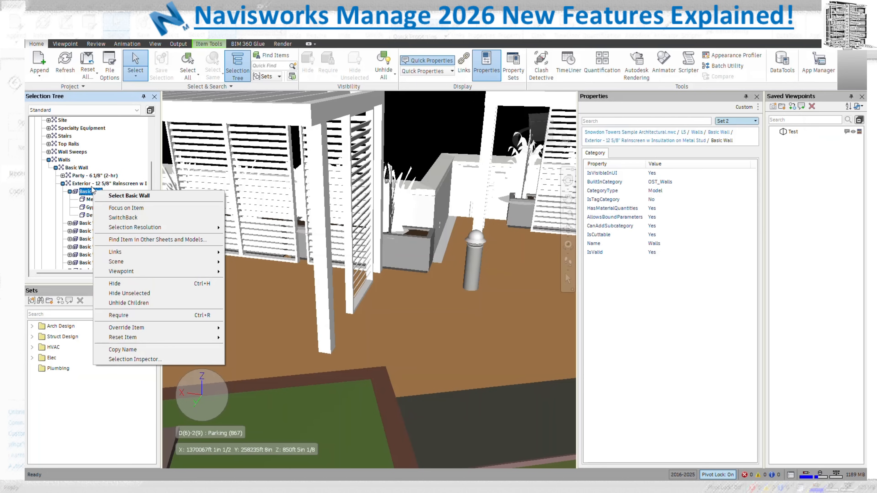
right_click(85, 192)
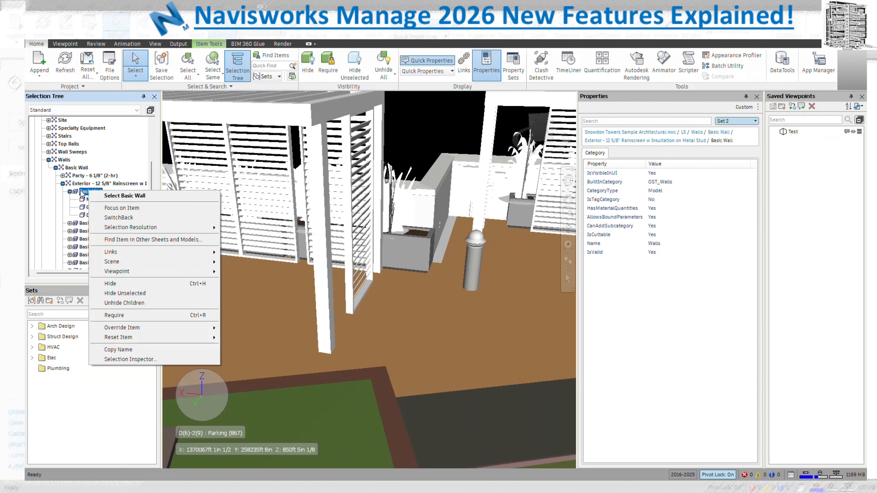
click(132, 283)
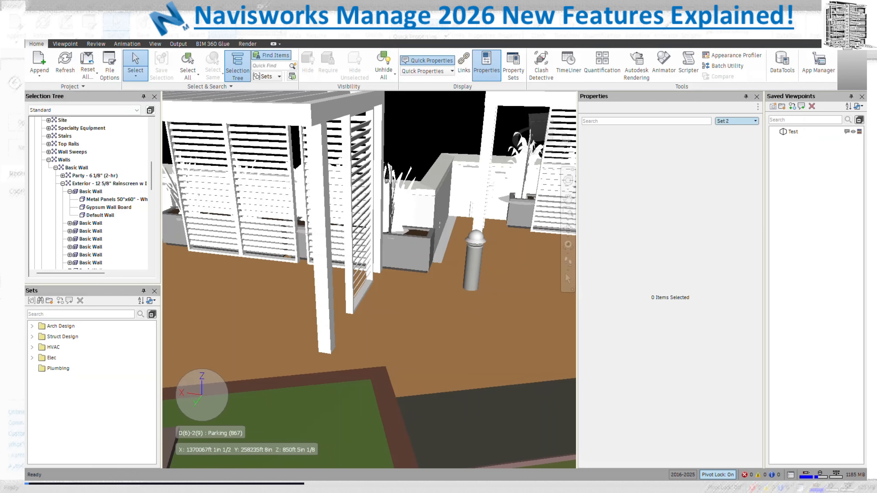
Move Find Items over the model and add a condition with category Item and property Name
drag(478, 190, 502, 143)
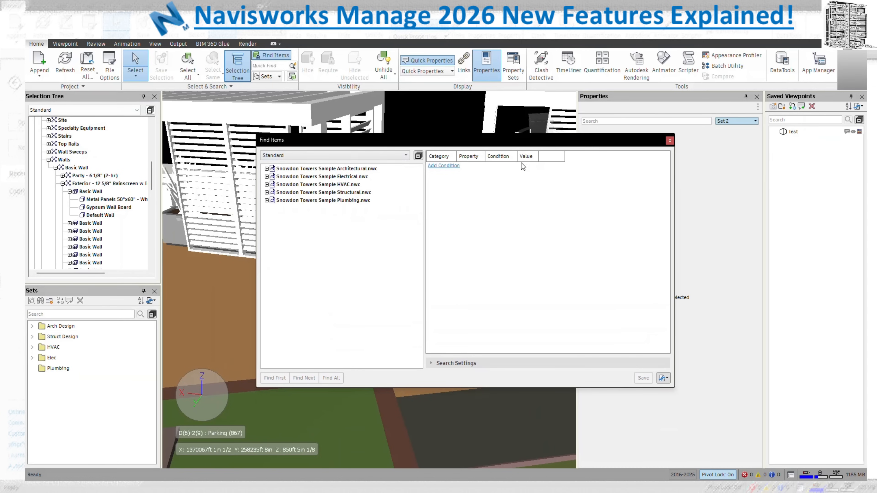
click(444, 165)
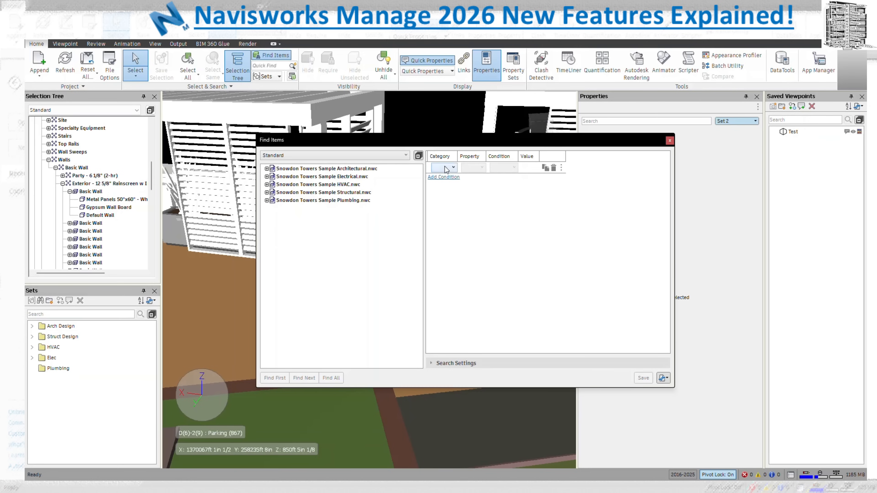
click(450, 168)
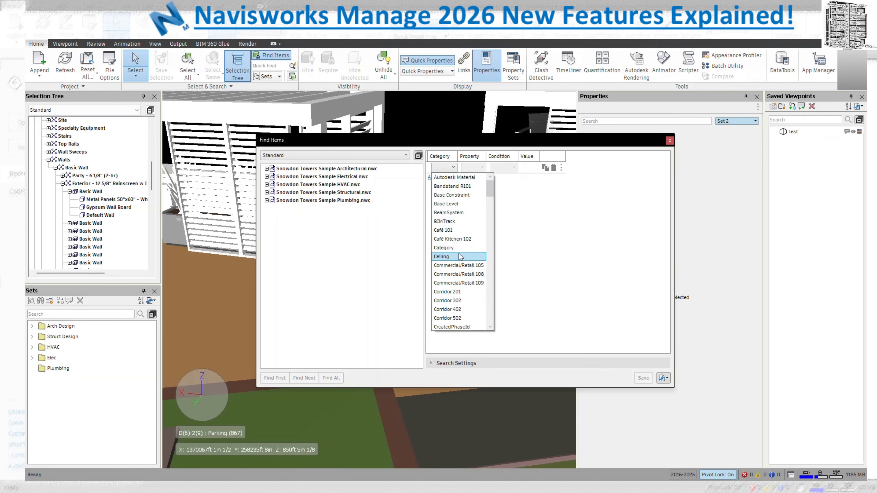
scroll(459, 256, down, 12)
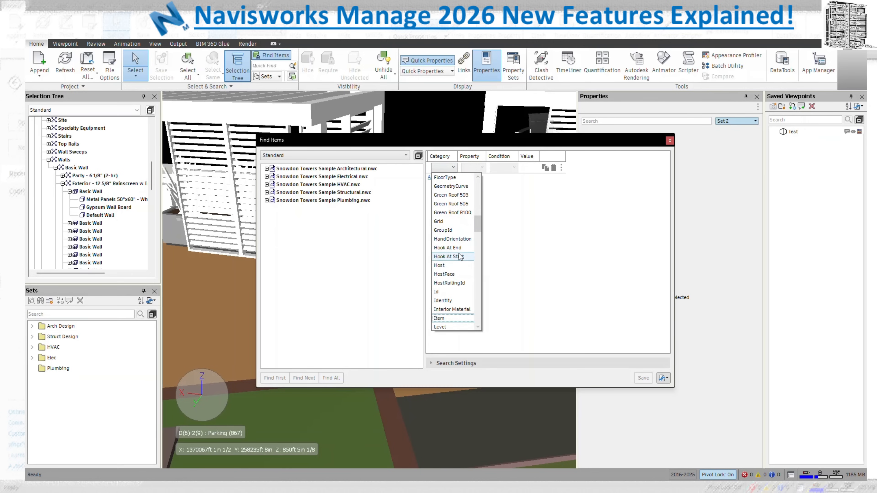
click(457, 318)
click(482, 167)
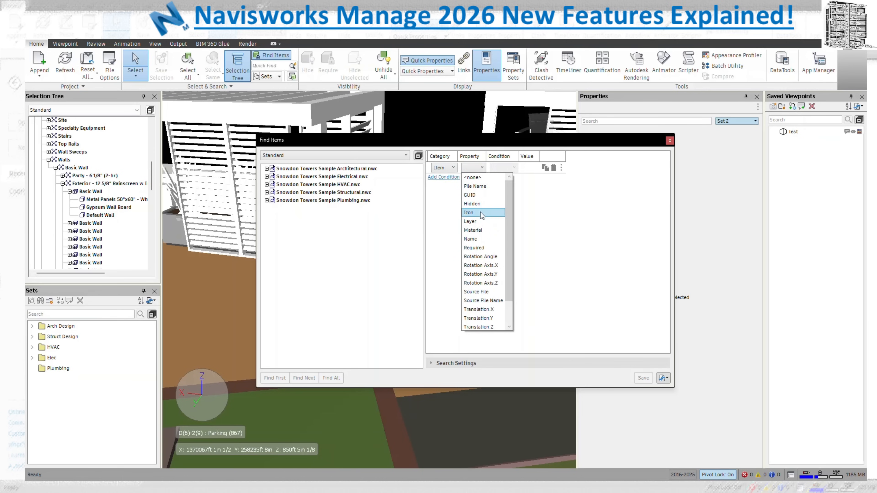
click(482, 239)
Complete the condition with Contains and the value 'Floors'
click(508, 167)
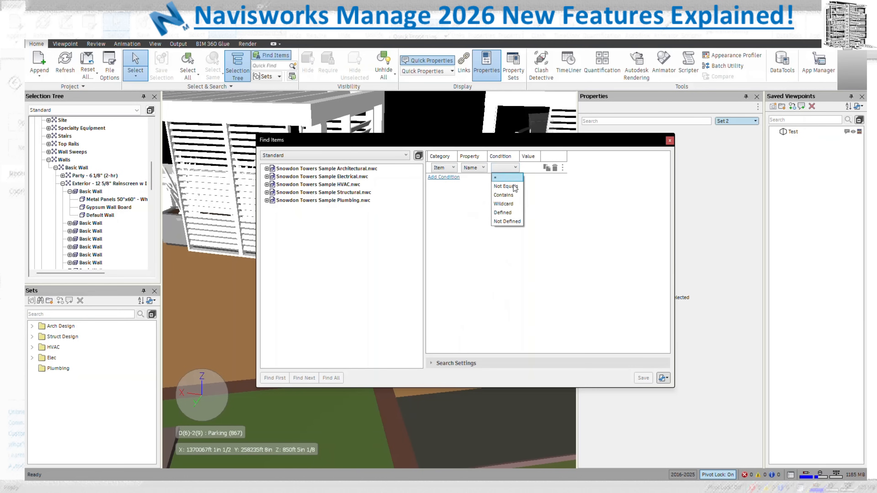
click(503, 189)
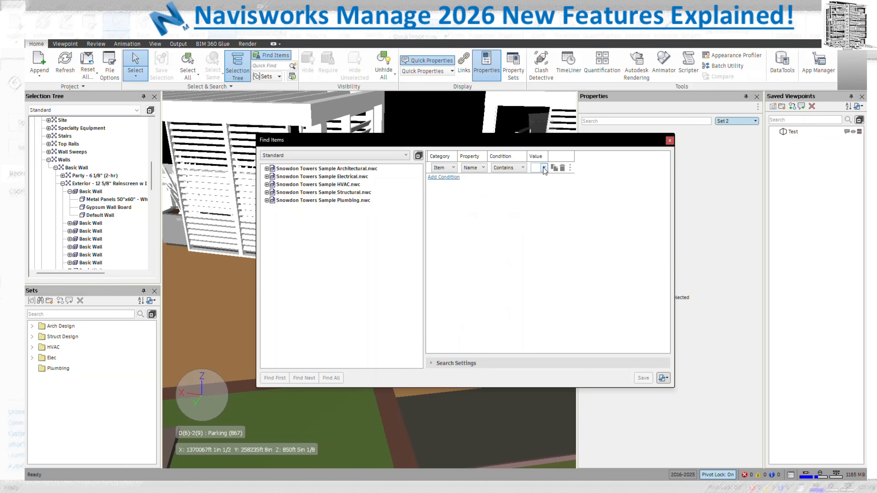
click(544, 167)
text(Floors)
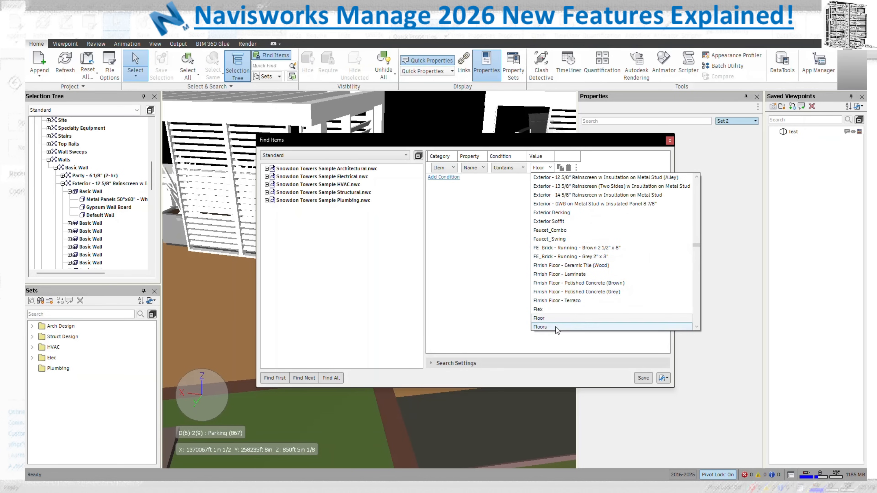
click(540, 327)
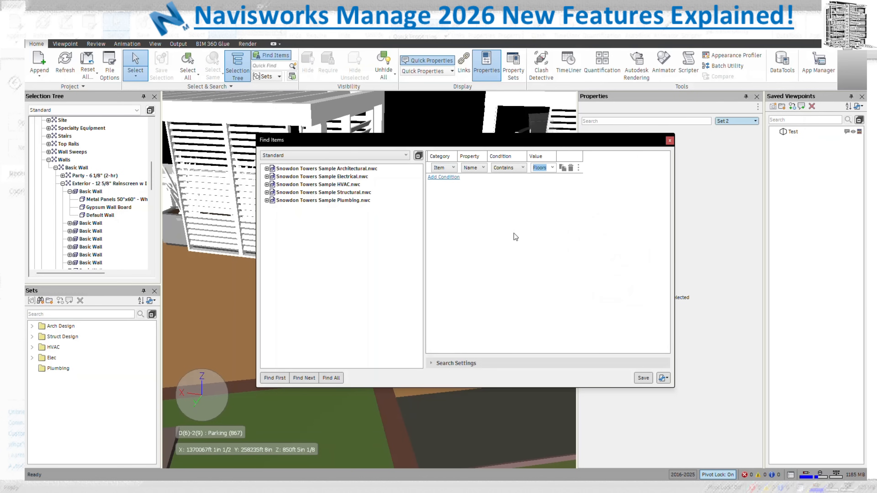
click(444, 176)
Set the second condition row to Item / Name / Contains / 'Floor'
click(463, 179)
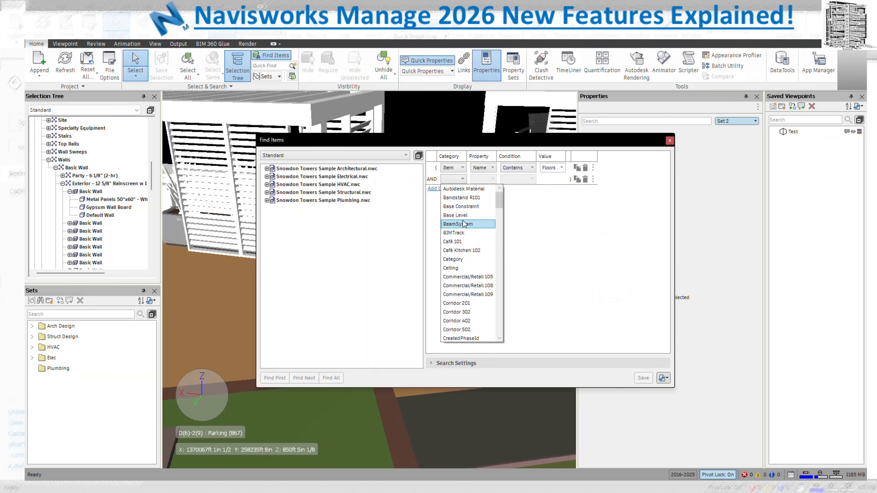
scroll(464, 224, down, 10)
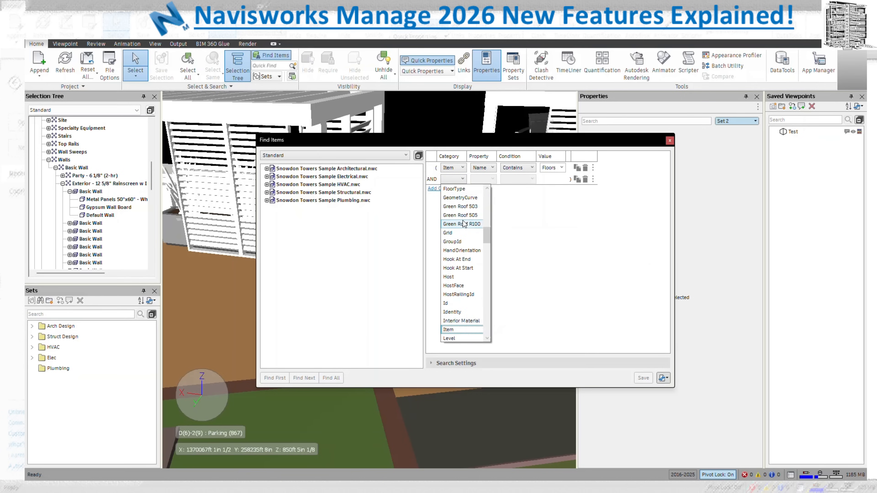
click(463, 332)
click(483, 179)
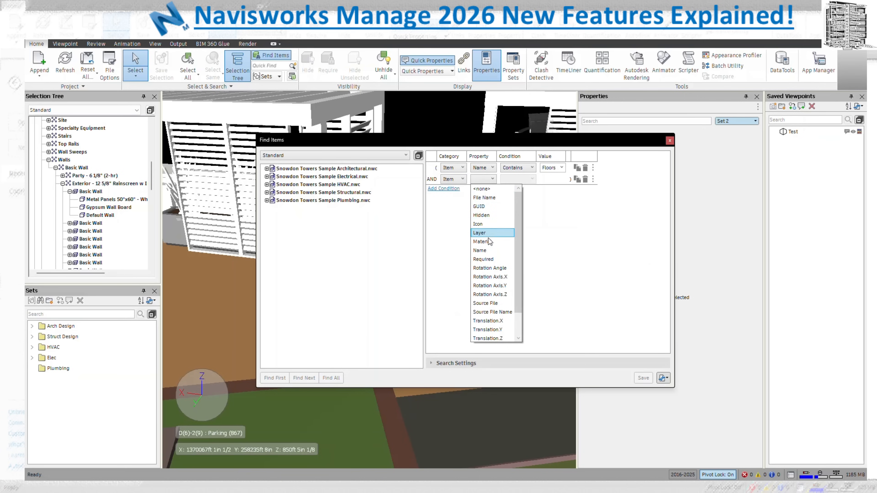
click(490, 251)
click(518, 179)
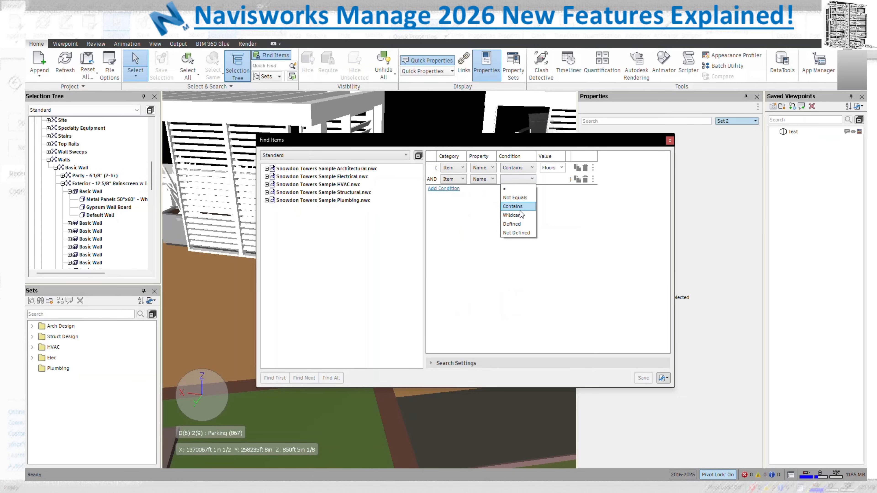
click(522, 206)
scroll(581, 295, down, 6)
text(Floor)
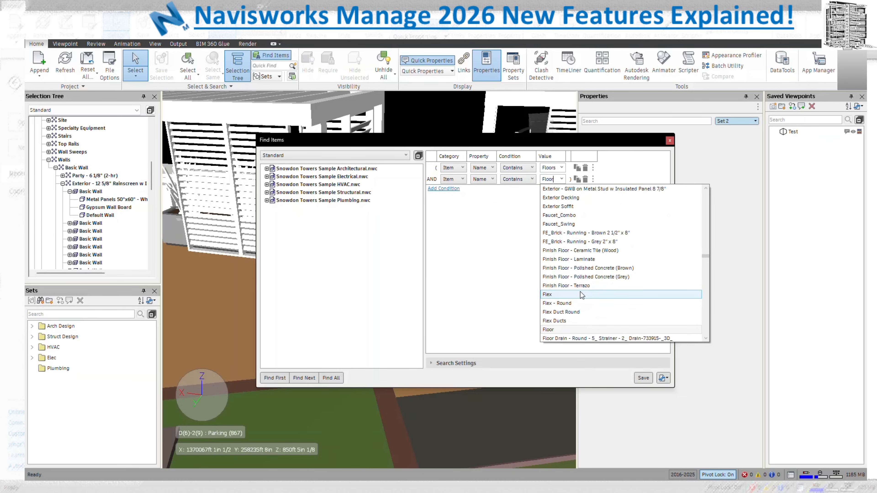
click(560, 330)
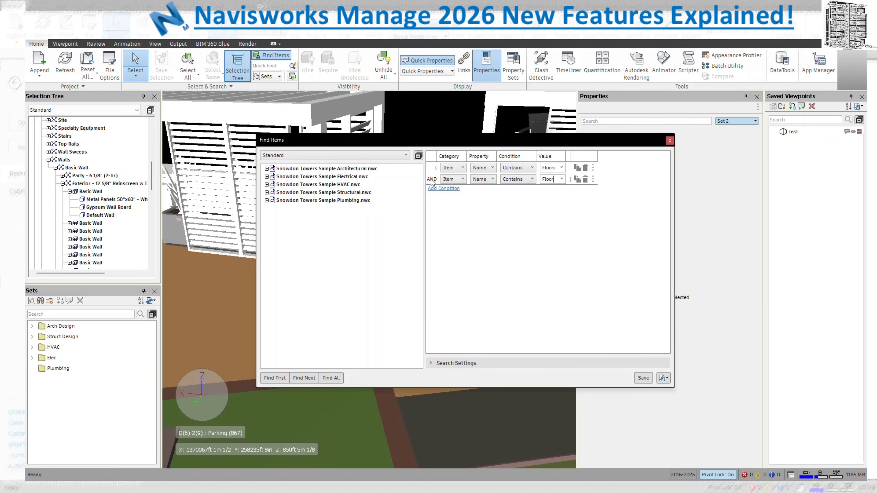
click(593, 180)
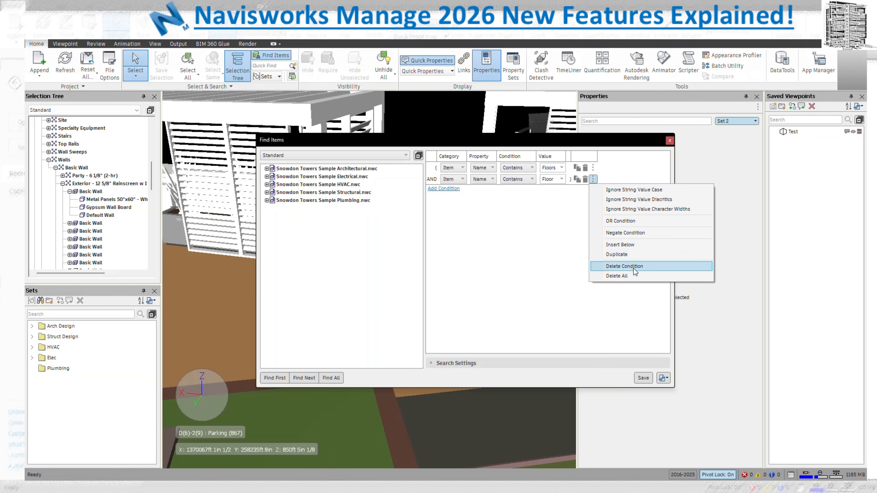
Switch the second condition to OR and run Find All on Snowdon Towers Sample Architectural.nwc
click(621, 221)
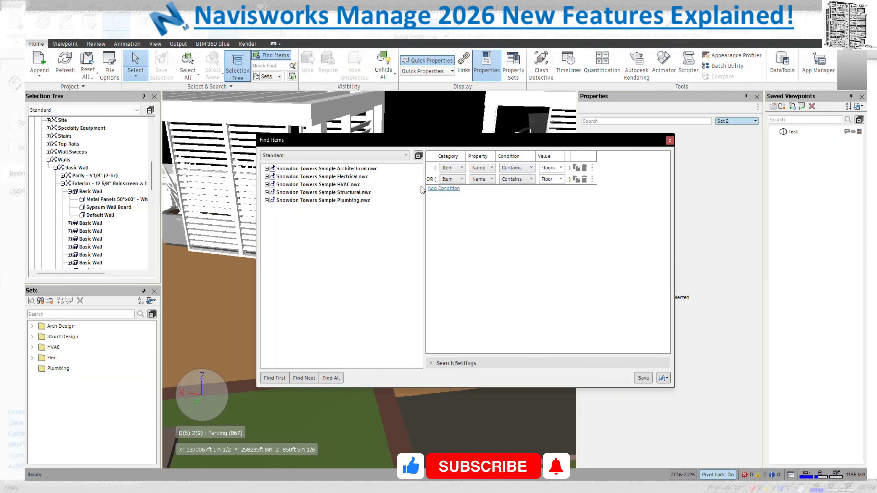
click(336, 169)
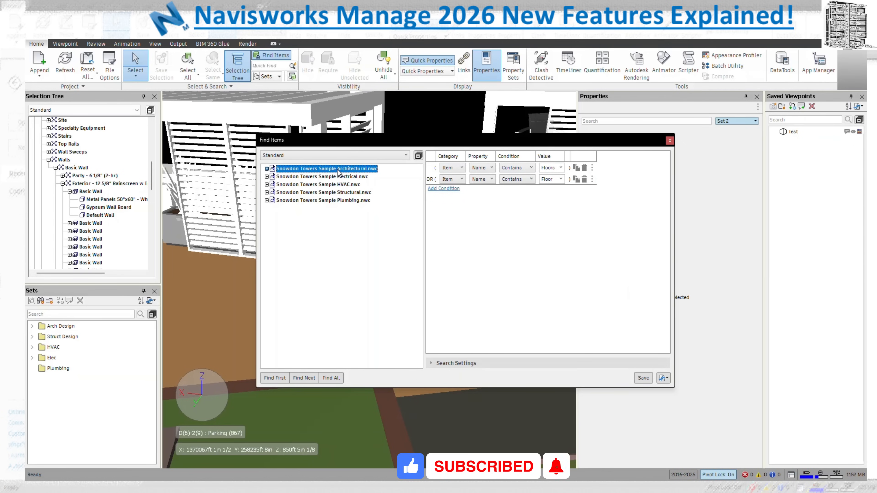
click(342, 377)
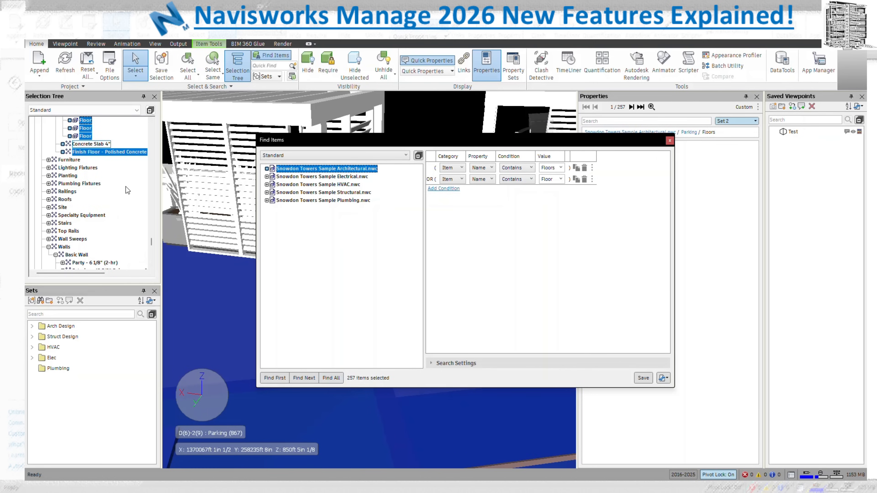
scroll(124, 194, up, 10)
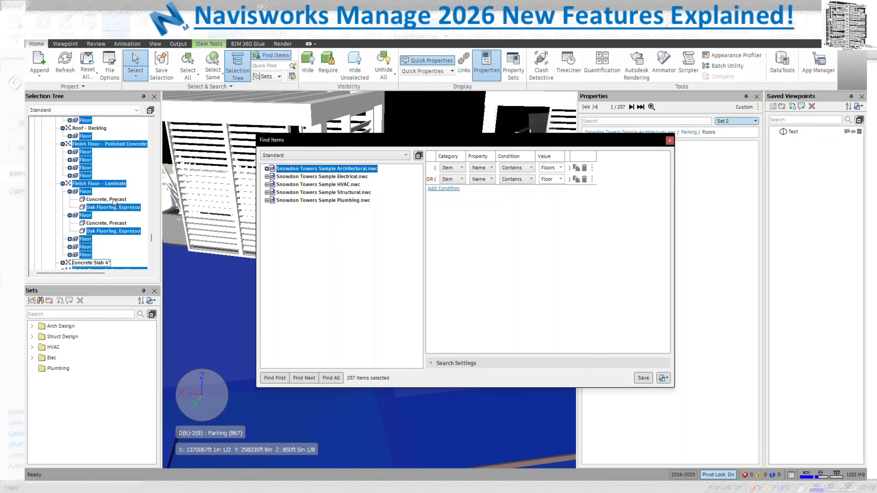
Save the current search as a search set named 'Floor' and select it
right_click(97, 378)
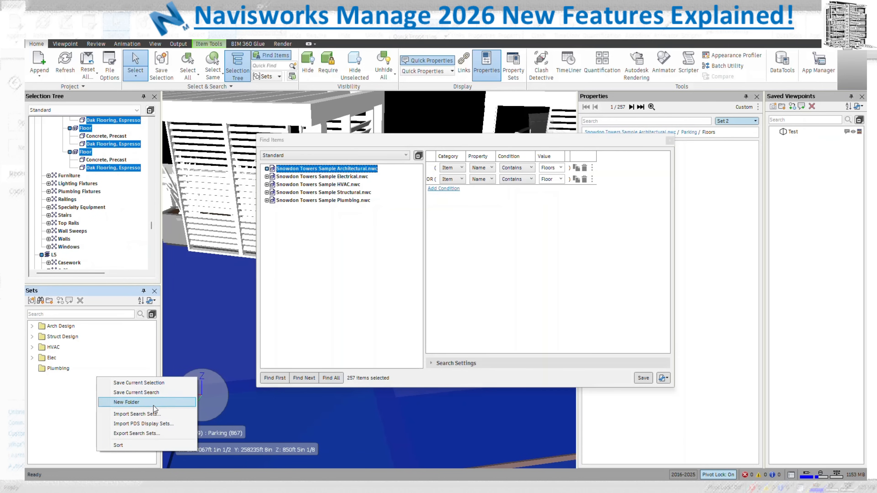
click(152, 392)
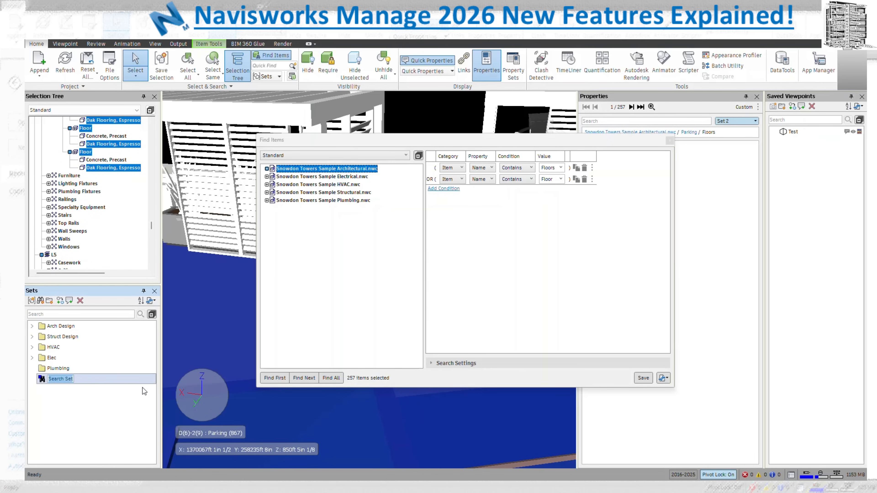
text(Floor)
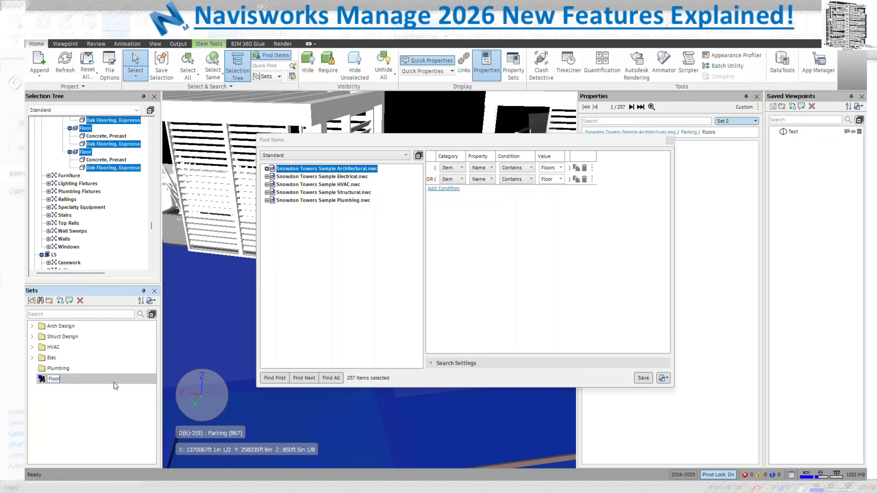
key(Return)
click(113, 382)
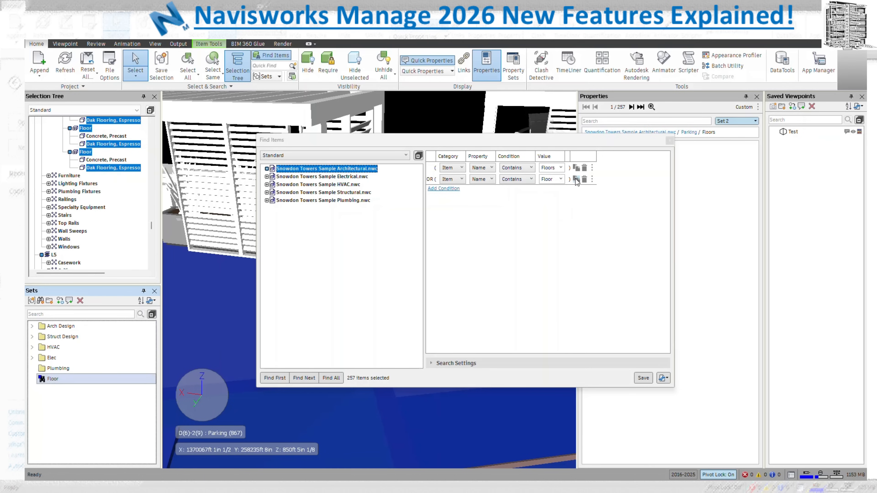
click(615, 256)
Expand and collapse Search Settings, check the first condition's options menu, then close Find Items
click(433, 363)
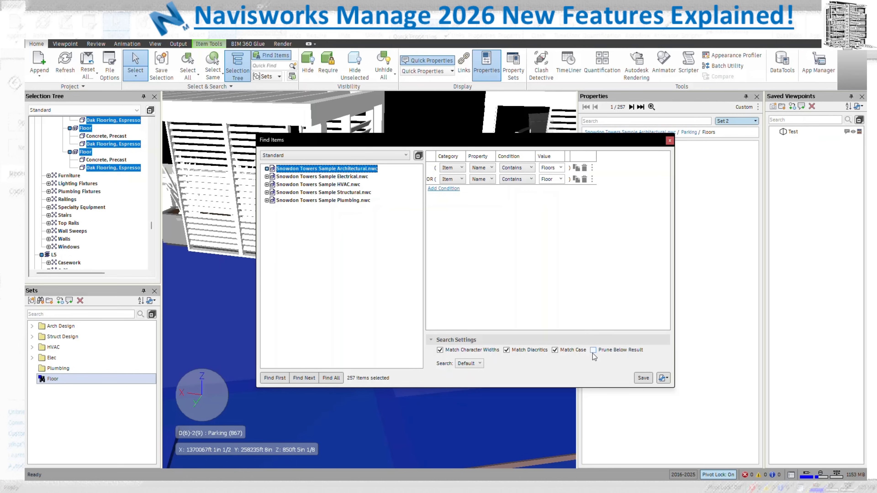
click(431, 341)
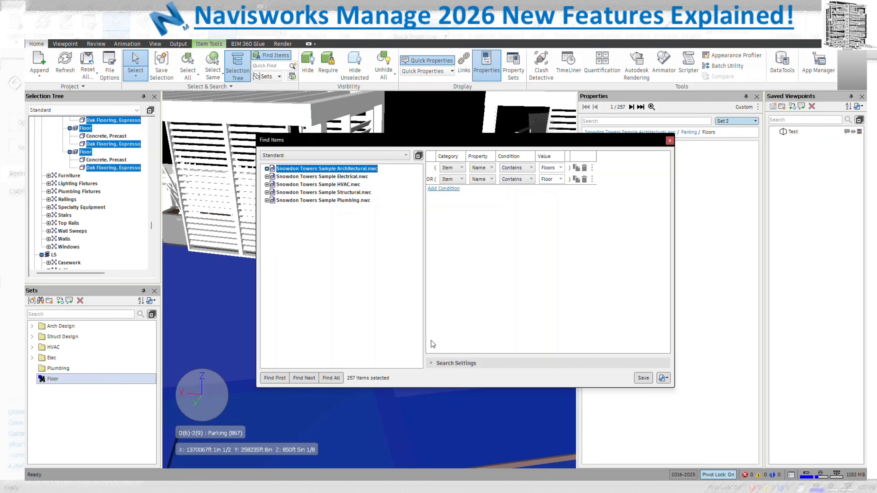
click(593, 169)
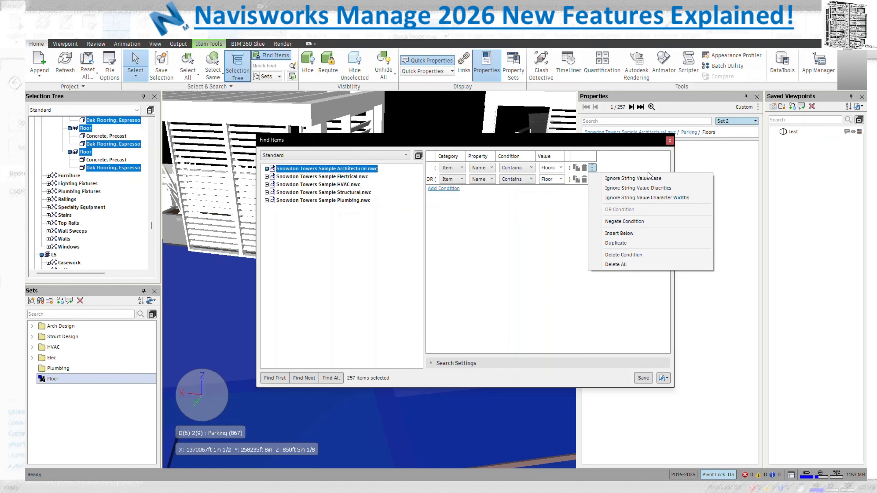
click(669, 144)
click(670, 144)
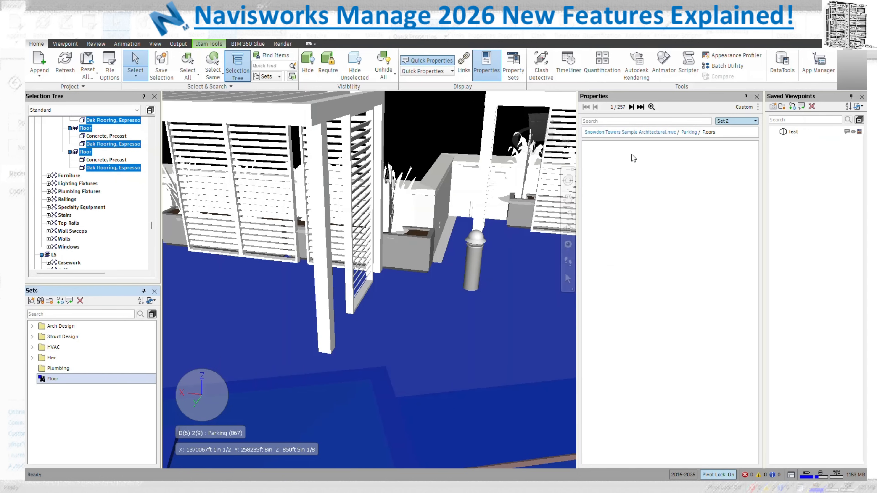
Deselect the floors, hide the Properties panel, and switch through Viewpoint to the View tab
click(486, 313)
key(Escape)
click(757, 97)
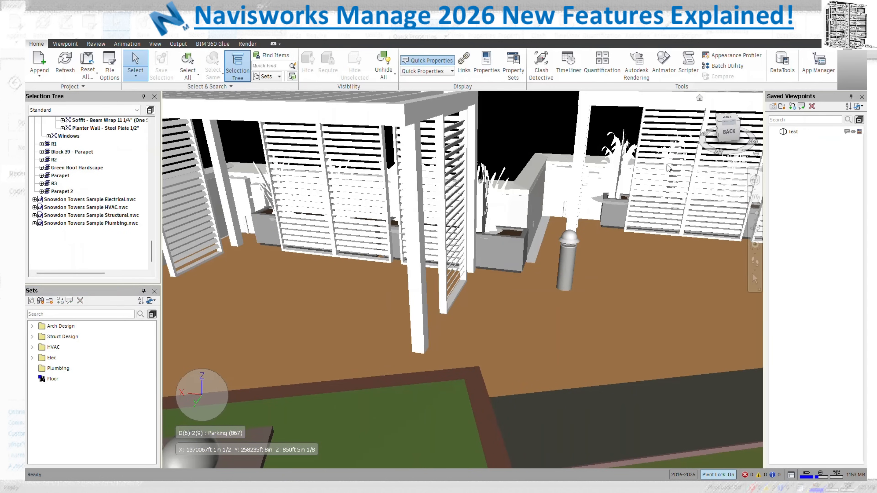
click(76, 44)
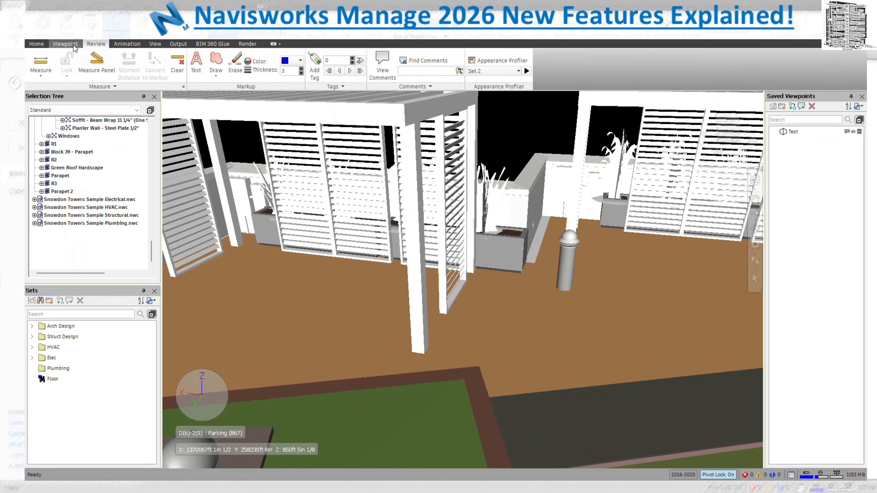
click(154, 44)
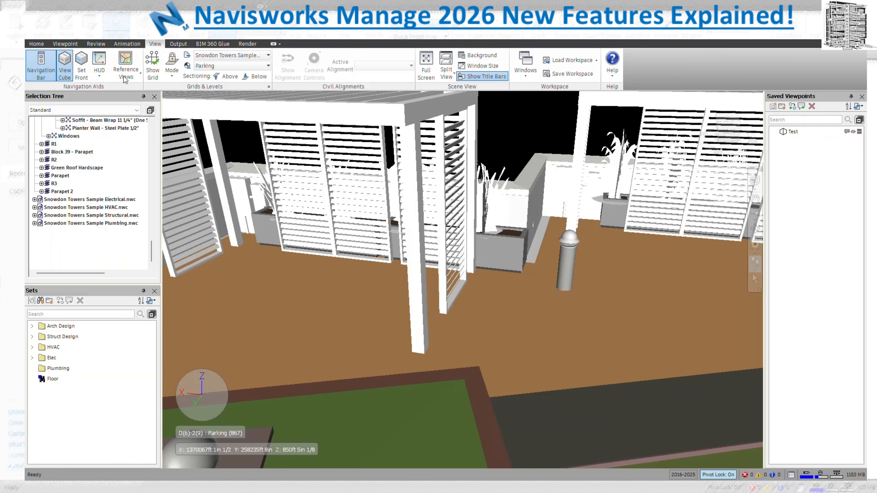
Navigate around the building to face the large white side facade
drag(686, 278, 728, 204)
middle_drag(711, 242, 677, 204)
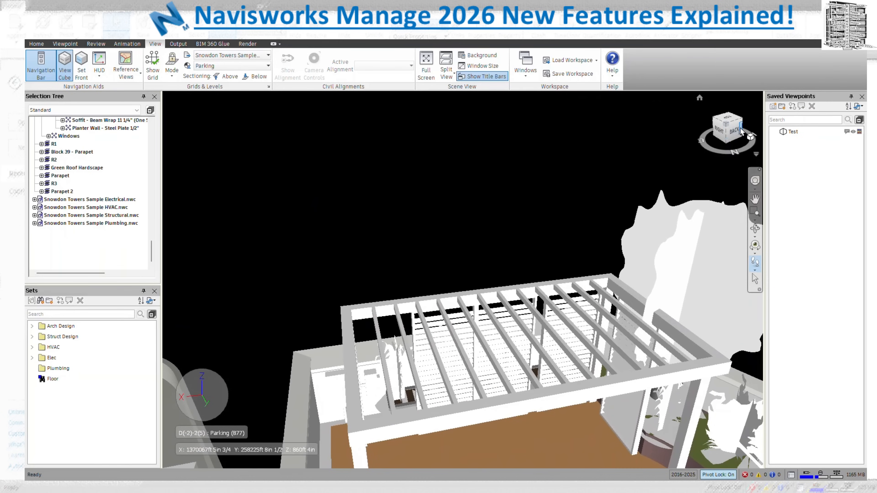
click(742, 127)
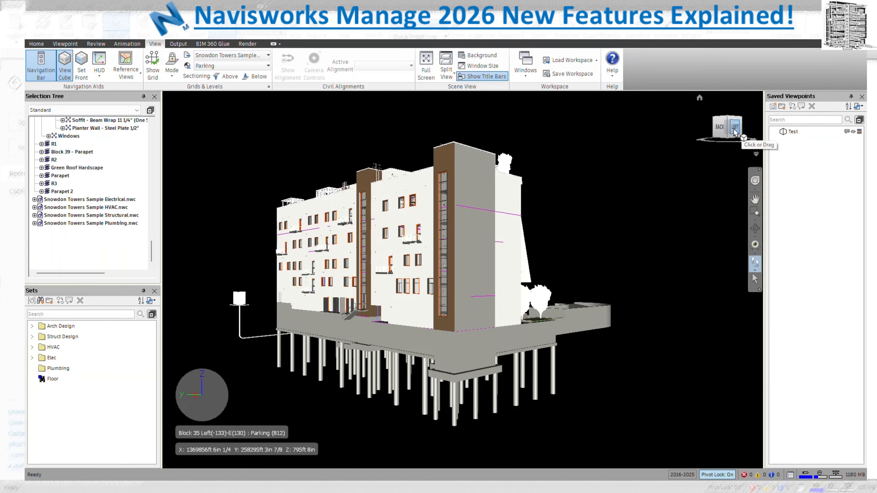
click(741, 128)
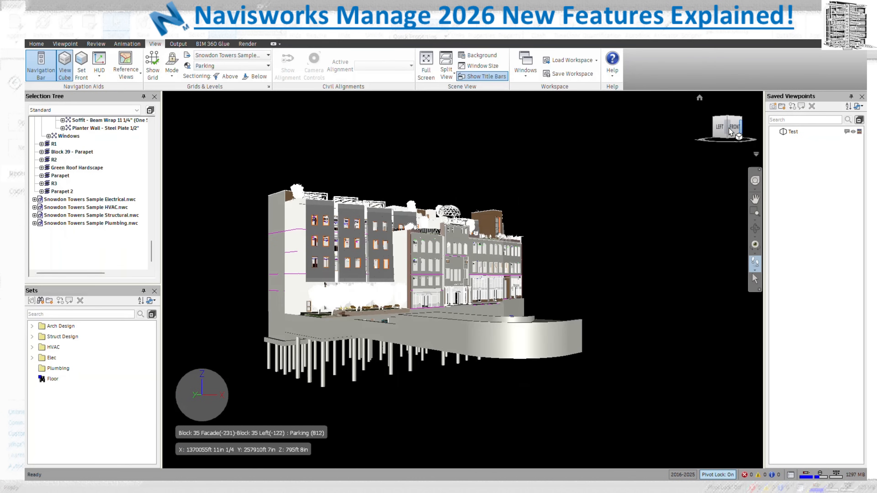
click(733, 126)
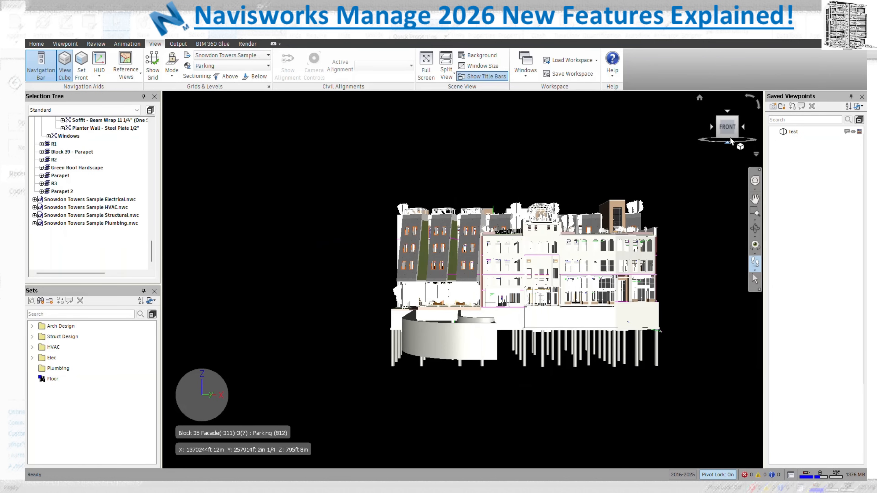
middle_drag(654, 359, 681, 398)
drag(677, 434, 864, 264)
middle_drag(865, 265, 860, 267)
drag(628, 326, 538, 322)
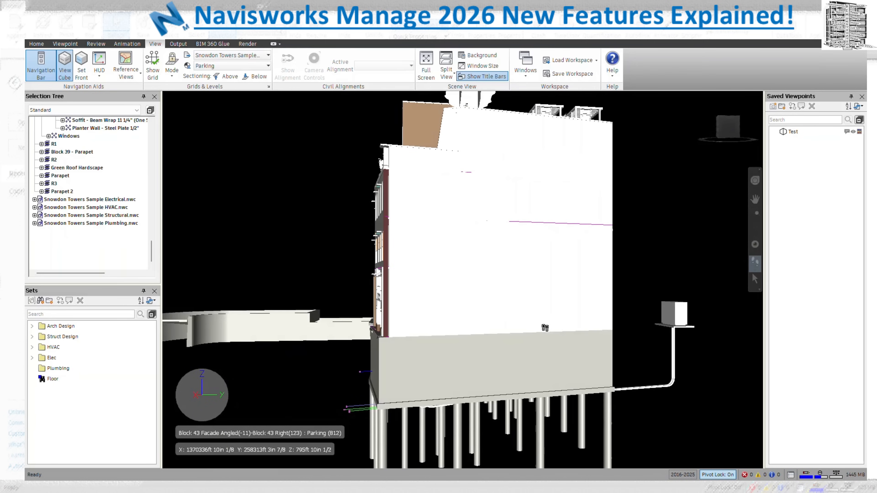
Set the white facade as the model's front, then view it from Home and FRONT
click(82, 74)
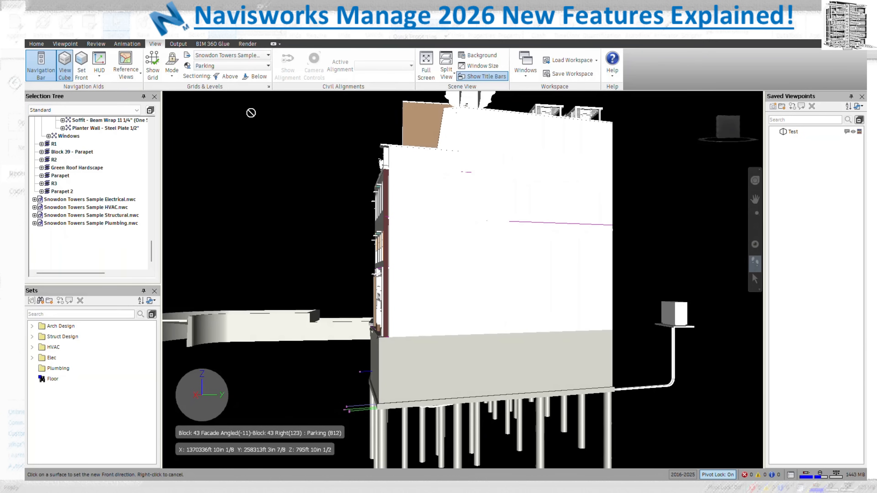
click(438, 230)
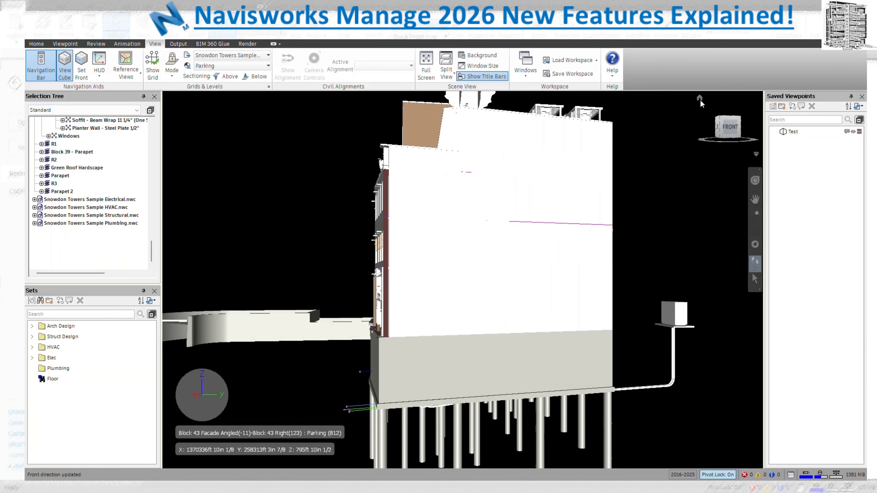
click(700, 98)
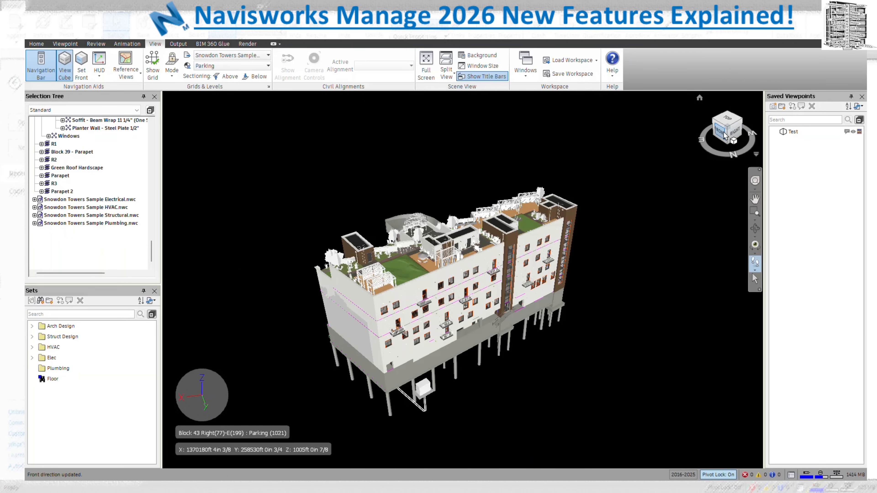
click(722, 132)
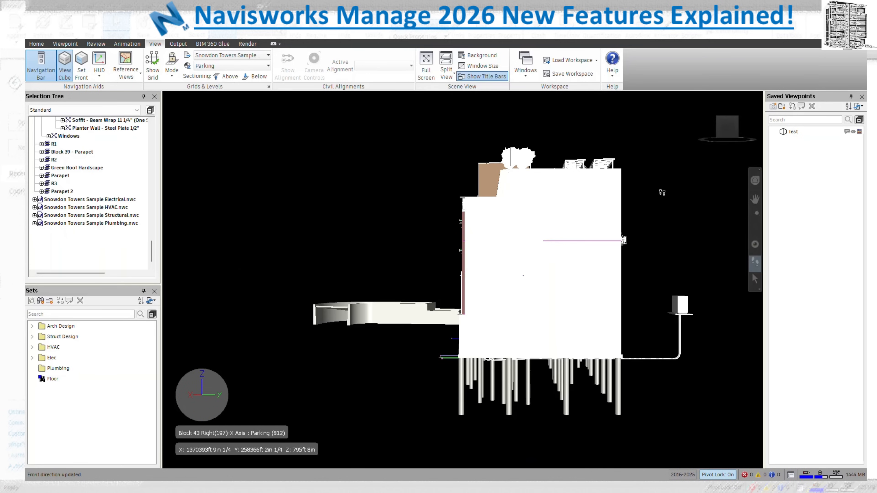
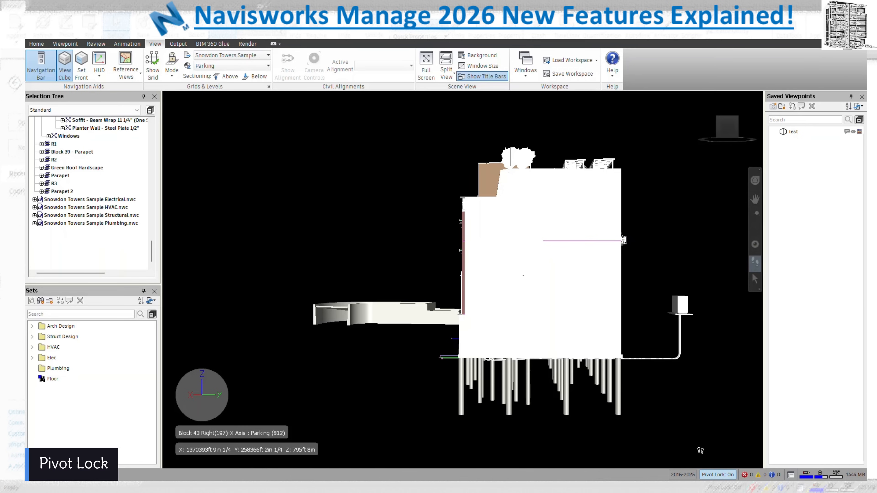
Walk the camera in close over the rooftop garden
scroll(658, 410, down, 2)
drag(659, 411, 455, 159)
drag(453, 158, 574, 187)
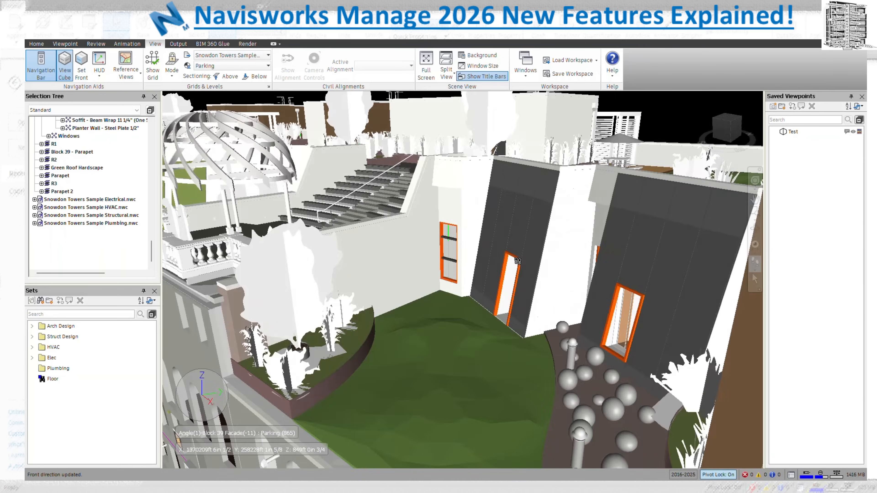
Switch to Orbit with Pivot Lock off, and select the wall panel beside the doorway
click(755, 228)
key(l)
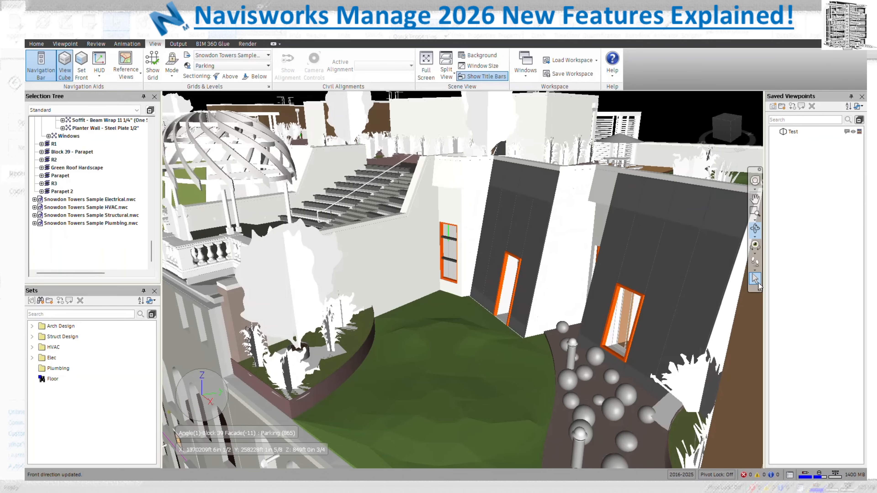
click(545, 291)
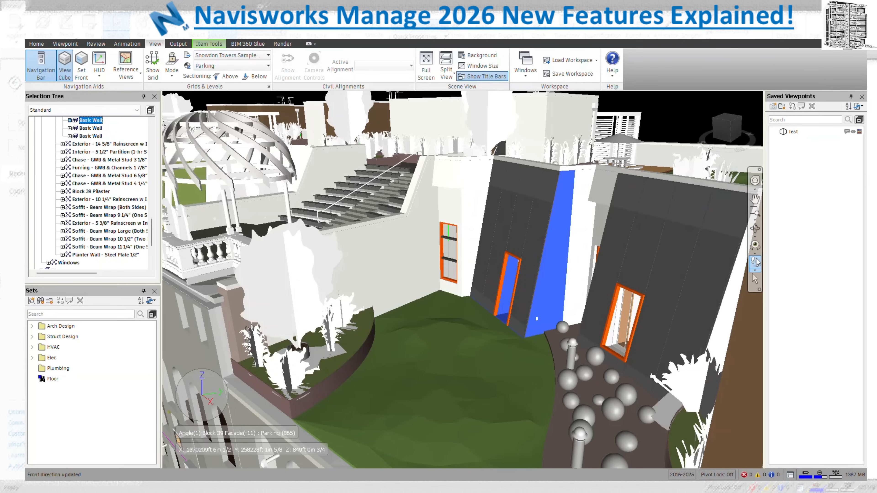
Orbit around the selected wall panel to inspect it from several angles
mouse_move(554, 308)
mouse_down()
mouse_move(550, 316)
mouse_move(625, 315)
mouse_up()
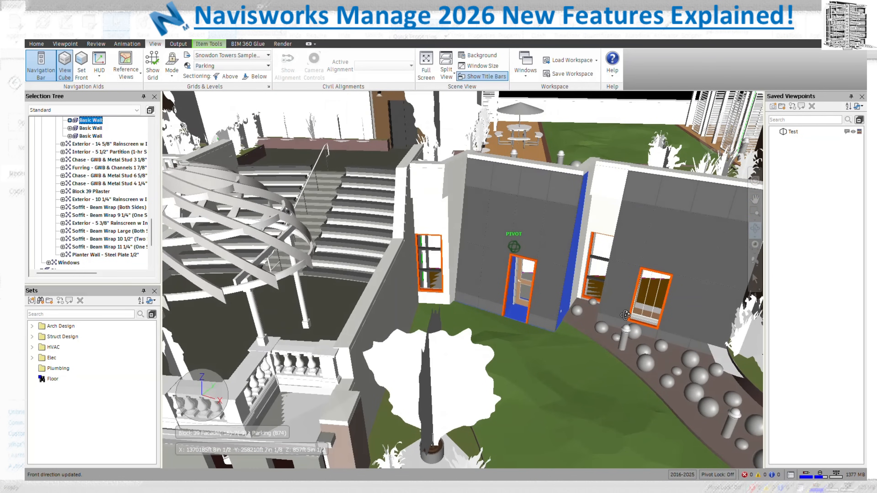
drag(625, 315, 622, 316)
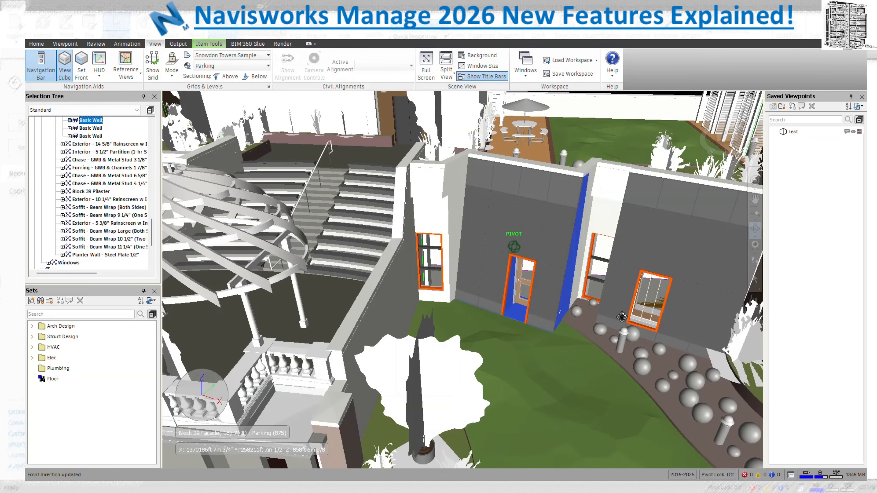
drag(622, 317, 601, 323)
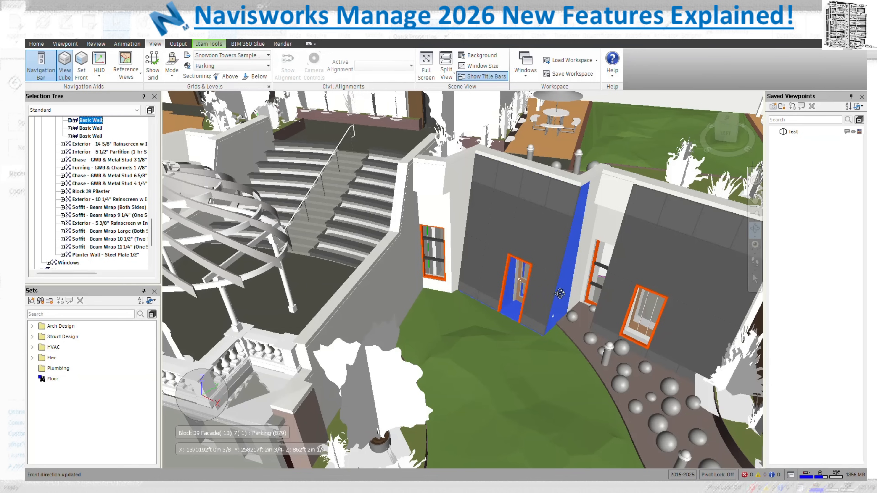
drag(550, 292, 552, 294)
Orbit with Pivot Lock on around the door, then unlock it and select the stair slab edges
click(718, 475)
drag(540, 316, 541, 315)
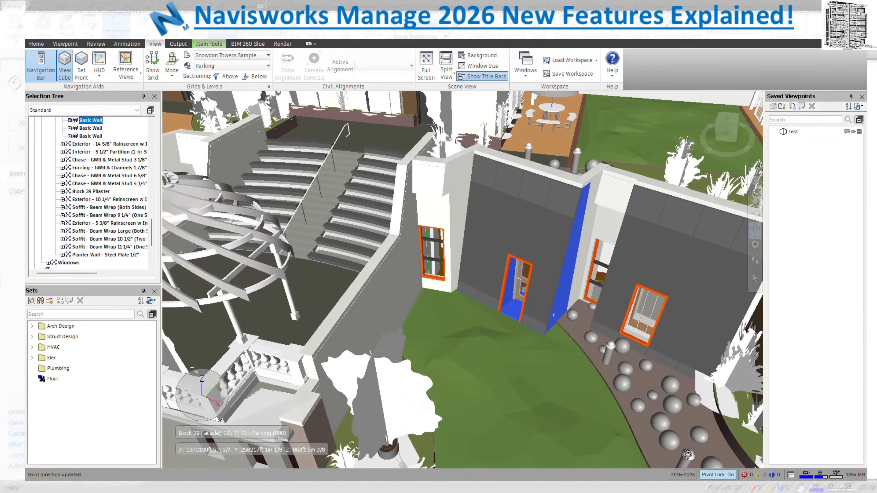
mouse_move(687, 455)
drag(575, 301, 535, 297)
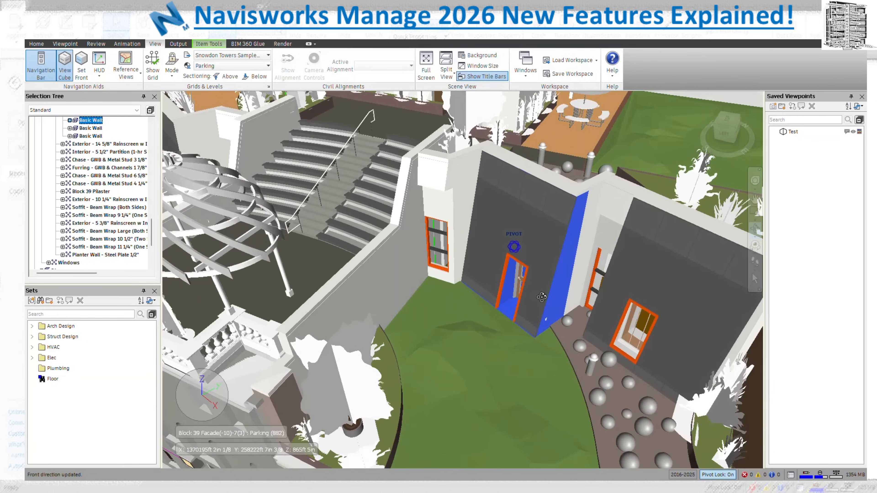
click(718, 475)
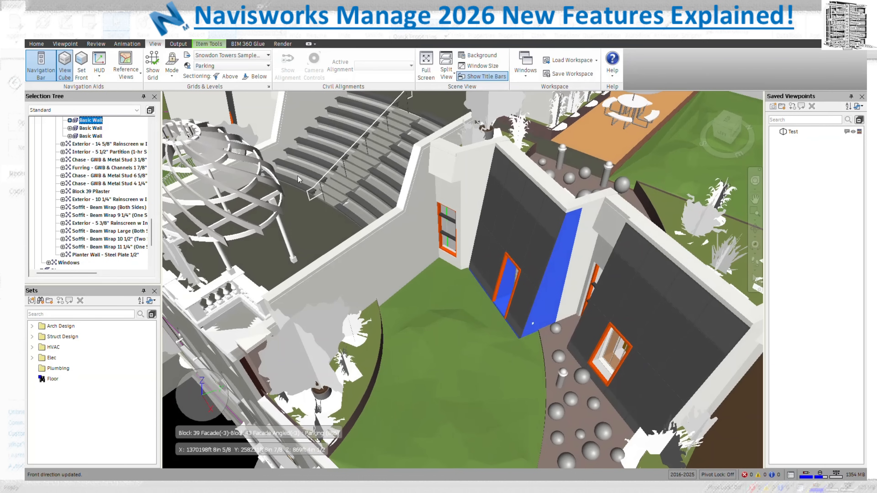
click(318, 202)
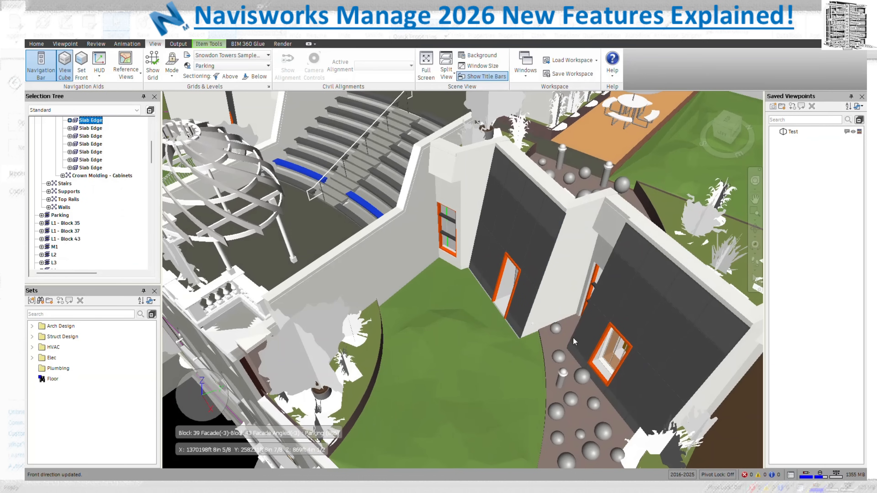
Walk toward the rooftop dome and select Balustrade Pier_23 beside it
click(756, 263)
middle_drag(437, 272, 355, 258)
drag(355, 258, 474, 266)
click(755, 279)
click(457, 247)
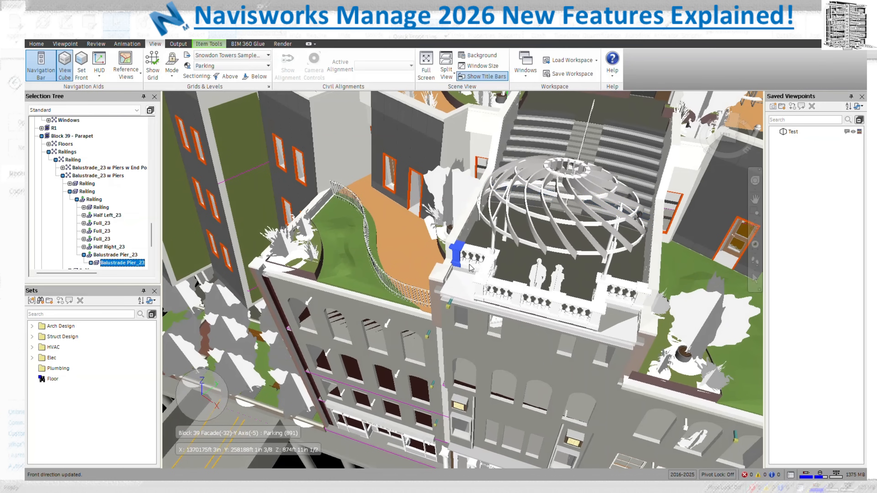
Lock the pivot and orbit around the pier down to near eye level
click(728, 476)
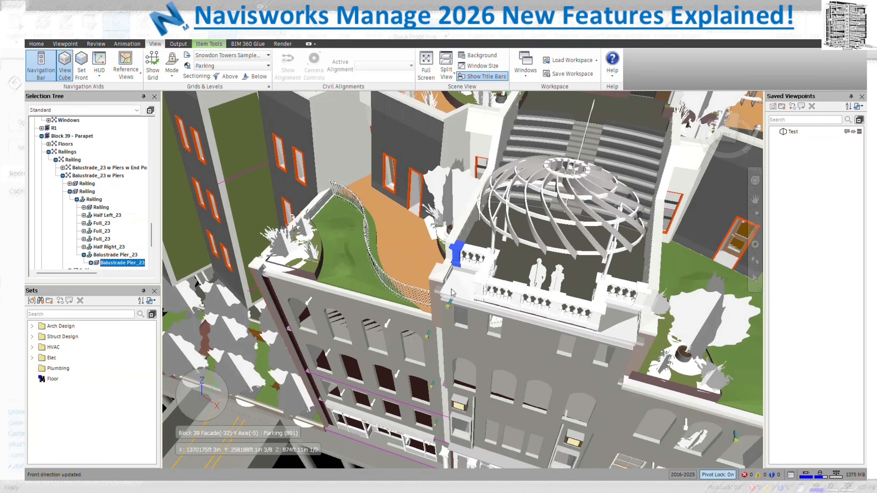
click(756, 231)
mouse_move(500, 294)
mouse_down()
mouse_move(668, 260)
mouse_move(595, 306)
mouse_move(657, 446)
mouse_up()
click(719, 474)
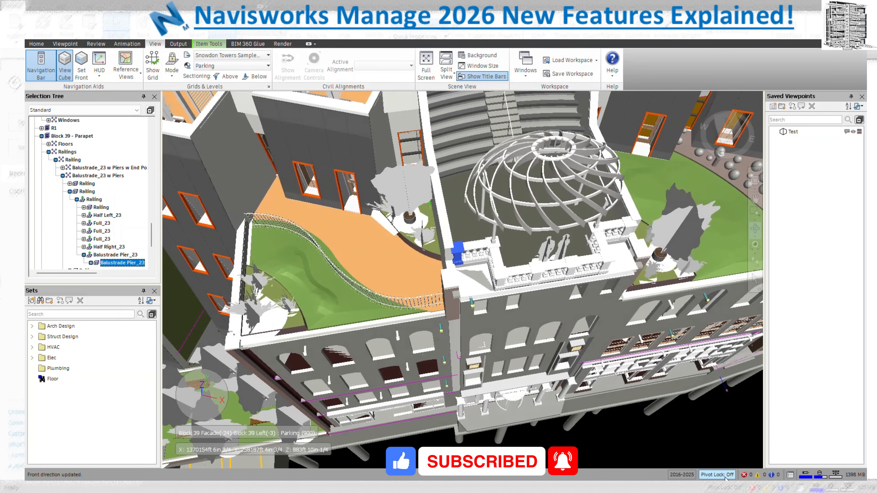
mouse_move(467, 252)
mouse_down()
mouse_move(427, 208)
mouse_move(547, 254)
mouse_up()
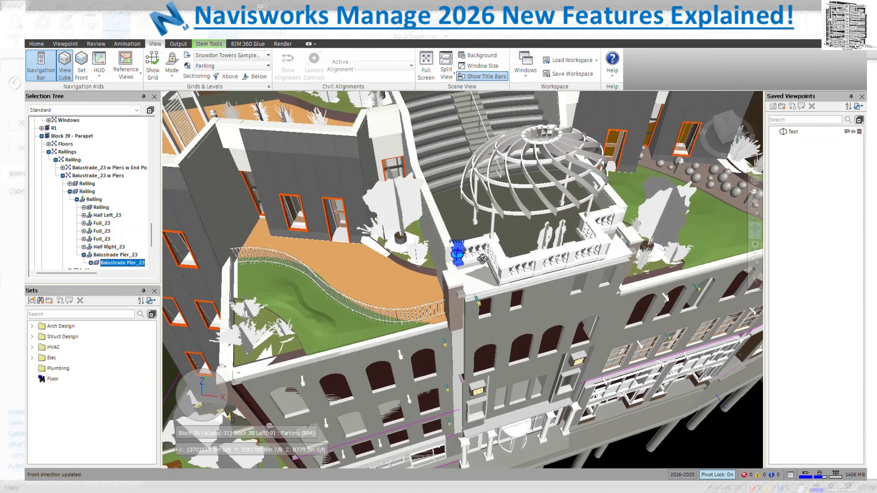
Zoom out and orbit until the whole building's front facade faces the viewer
mouse_move(589, 252)
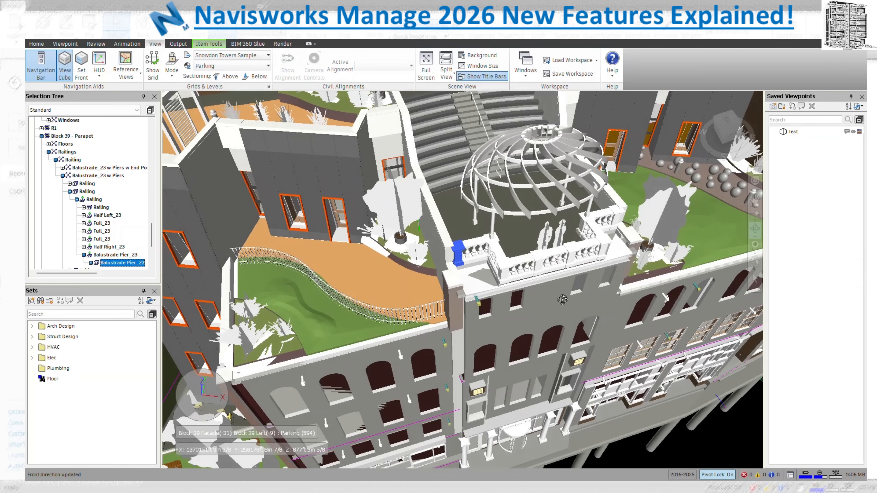
scroll(537, 300, down, 10)
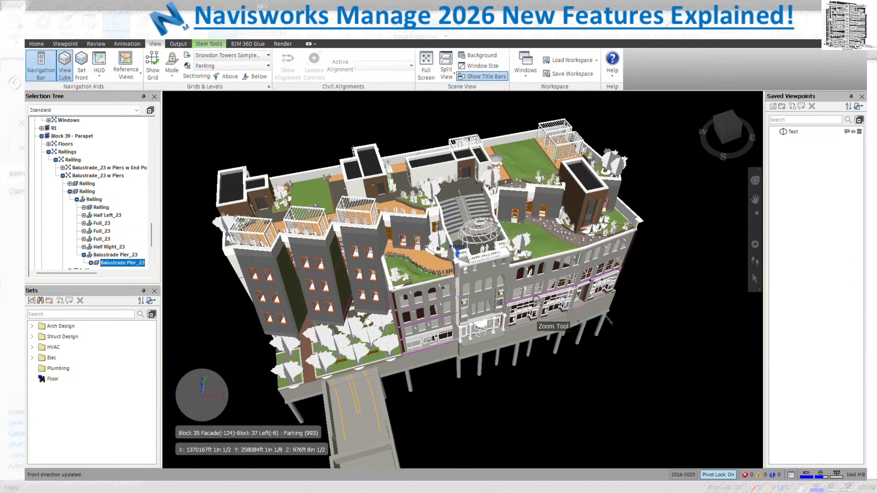
mouse_move(478, 298)
mouse_down()
mouse_move(576, 274)
mouse_move(506, 306)
mouse_move(440, 289)
mouse_up()
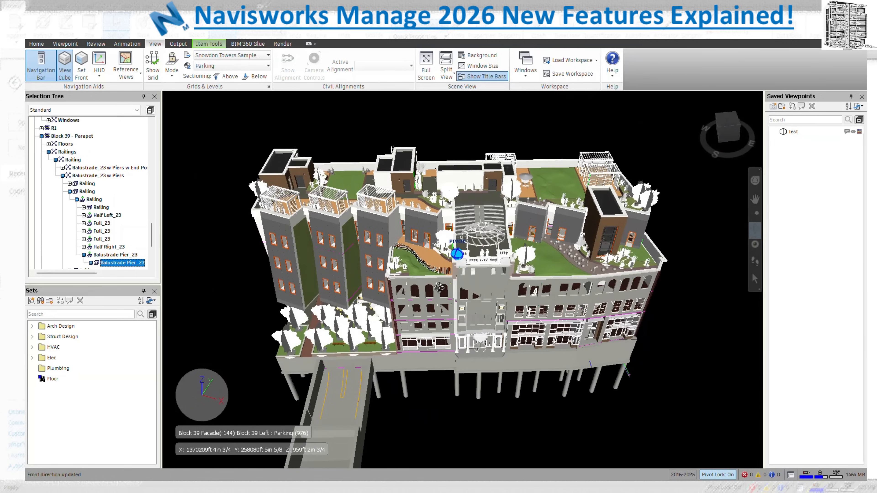
mouse_move(519, 273)
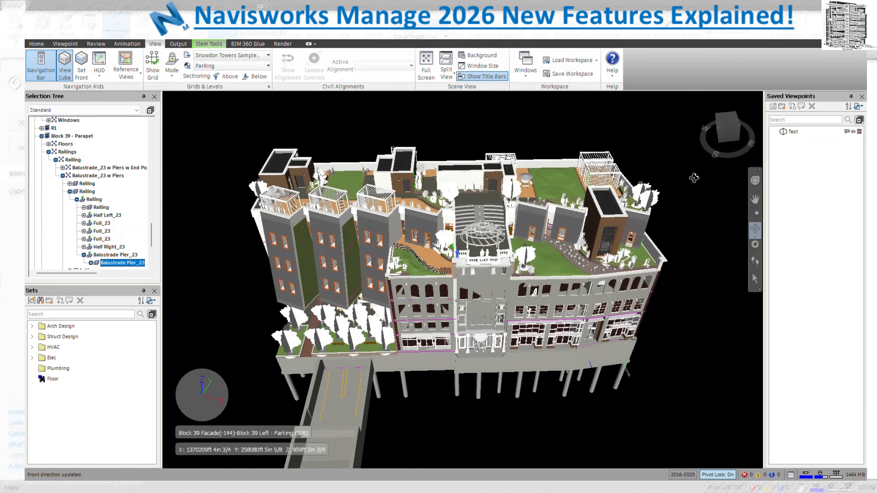
drag(694, 178, 555, 209)
drag(548, 260, 678, 249)
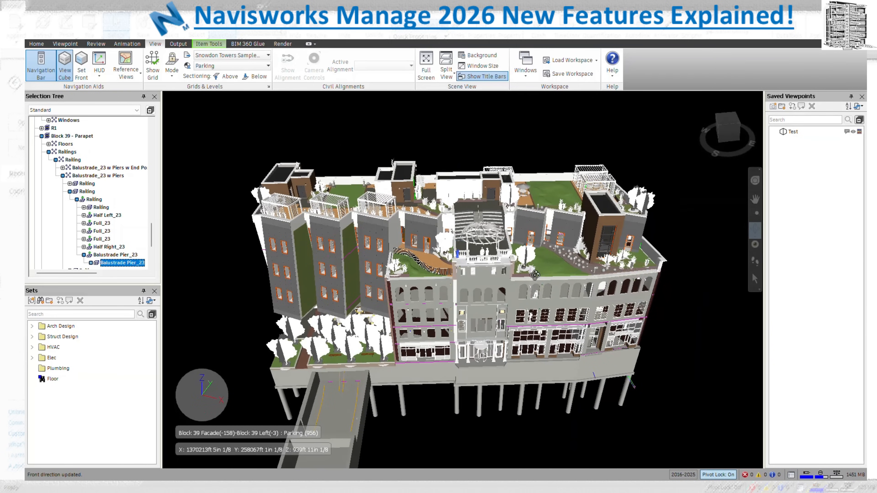
Turn Pivot Lock off, clear the balustrade pier selection, and show the Home ribbon tab
mouse_move(535, 275)
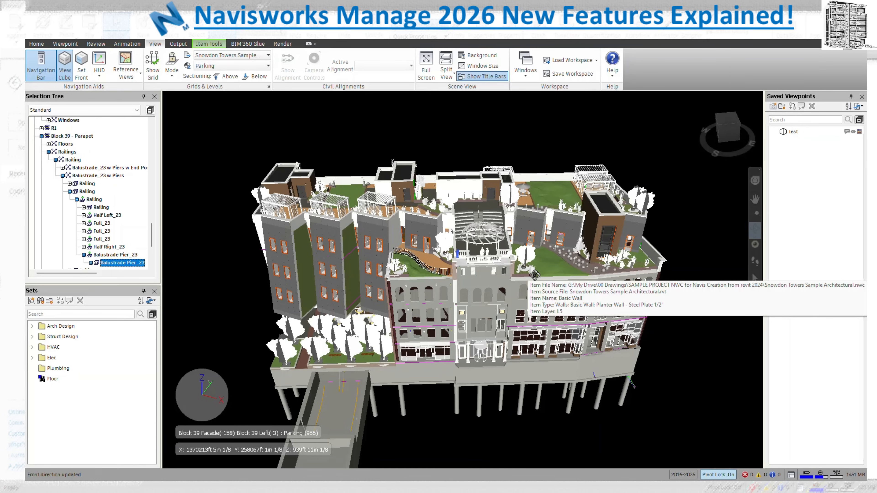
click(719, 475)
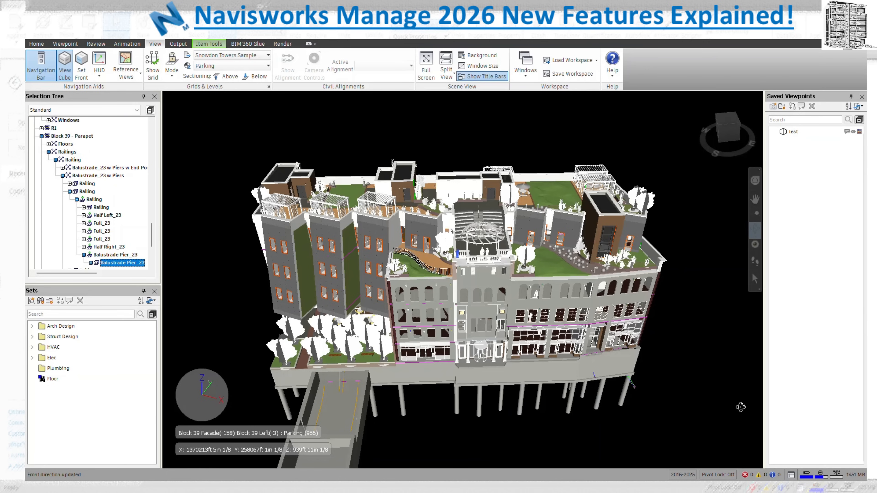
key(Escape)
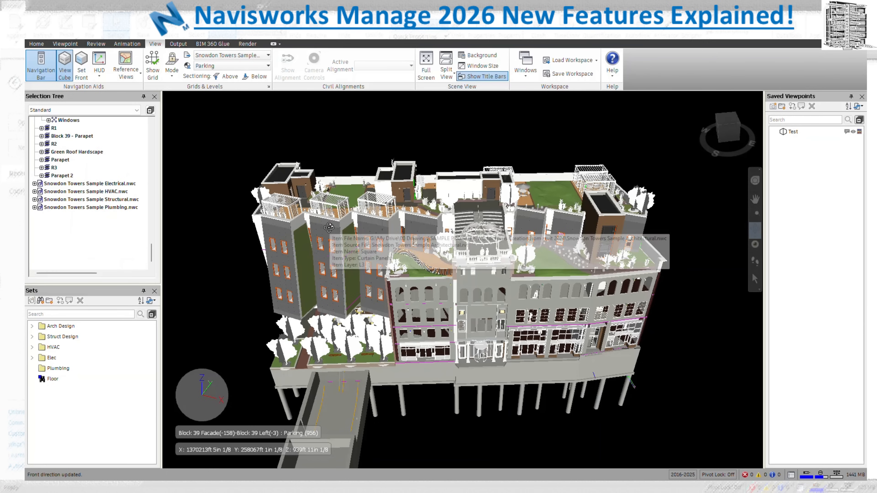
click(31, 44)
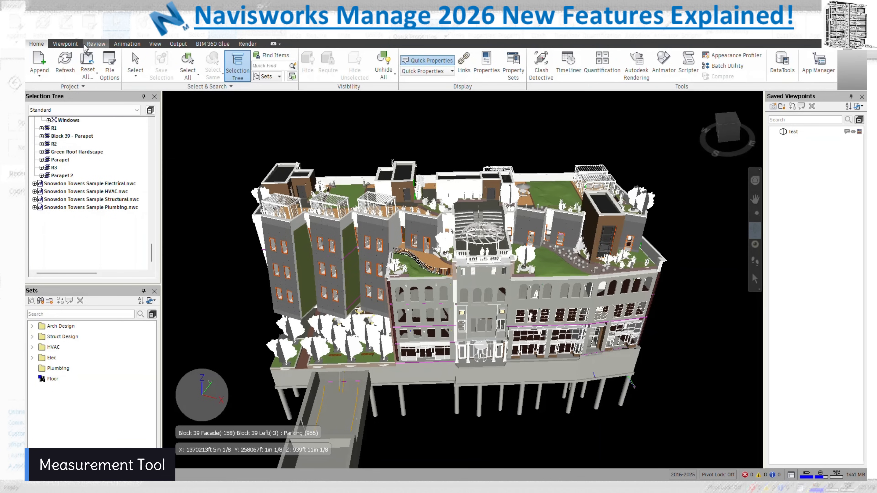
Show the Review tab's Measure Tools panel, moved to the upper left and enlarged
click(92, 44)
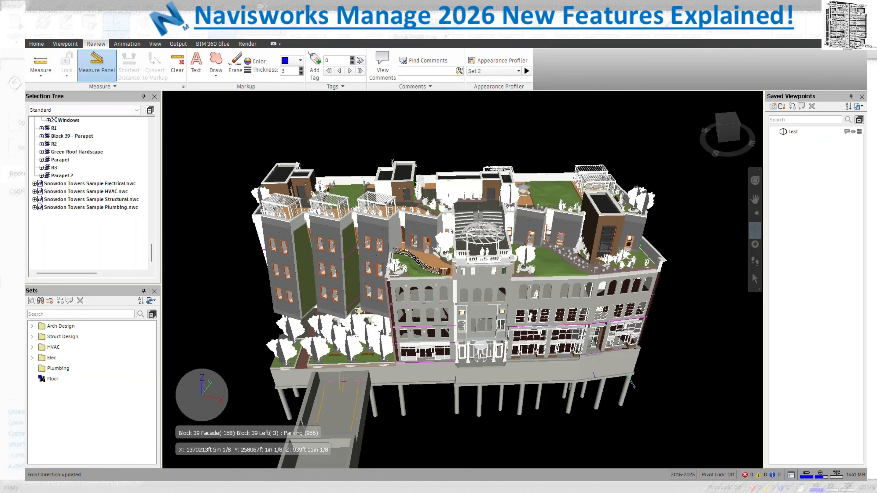
click(96, 64)
drag(309, 155, 297, 128)
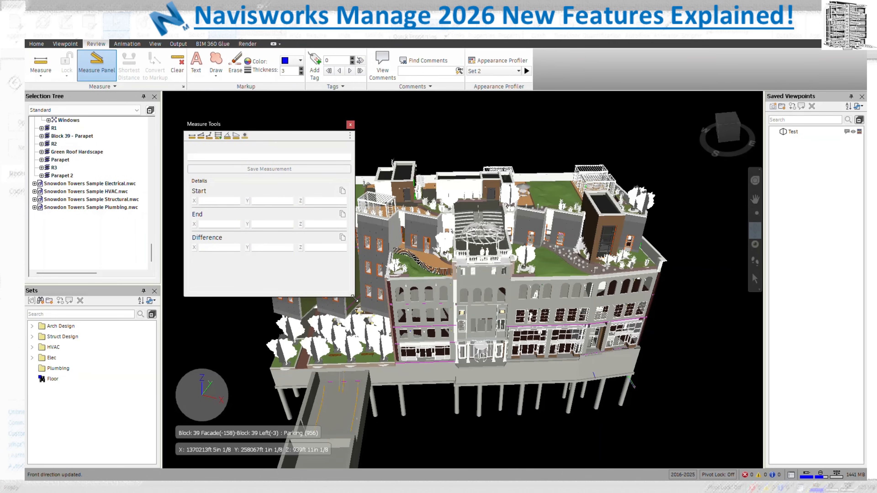
drag(355, 297, 488, 392)
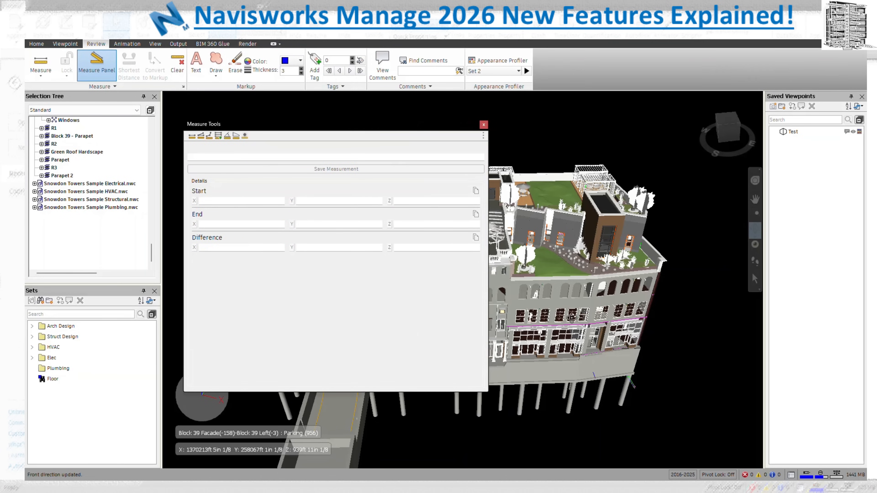
Zoom into the roof door and place a Point to Point start point on the wall
click(756, 212)
drag(651, 221, 569, 280)
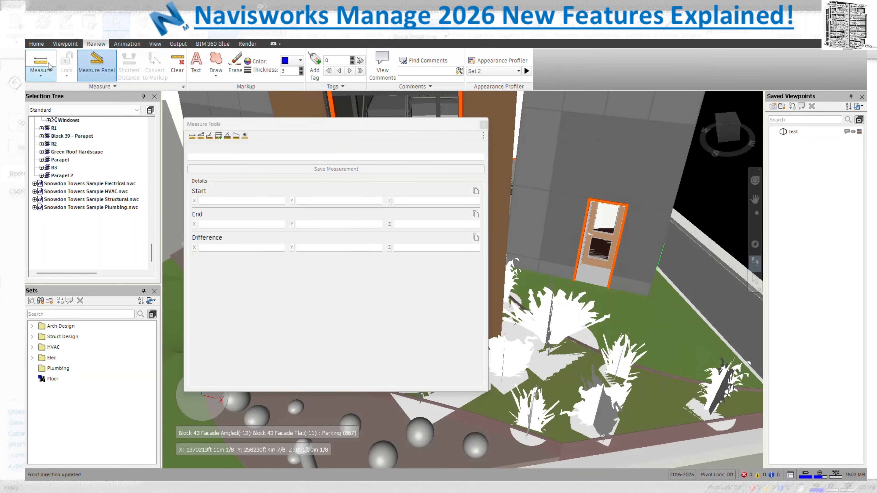
click(40, 62)
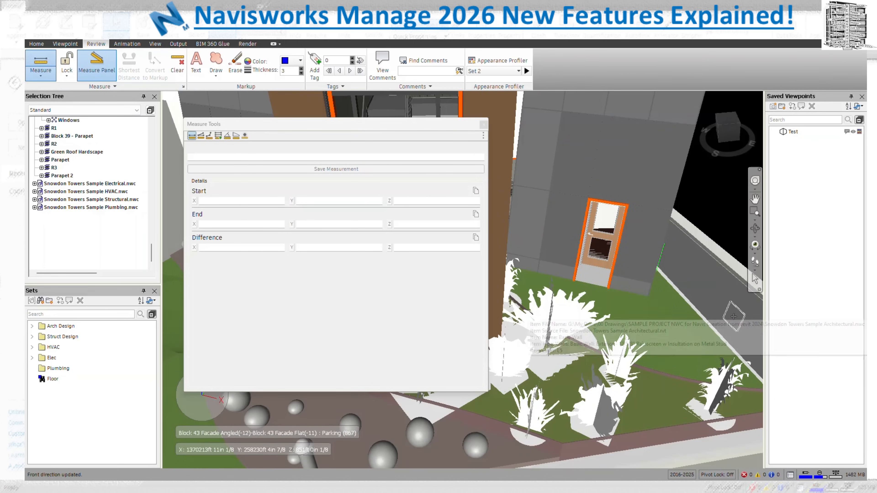
click(734, 317)
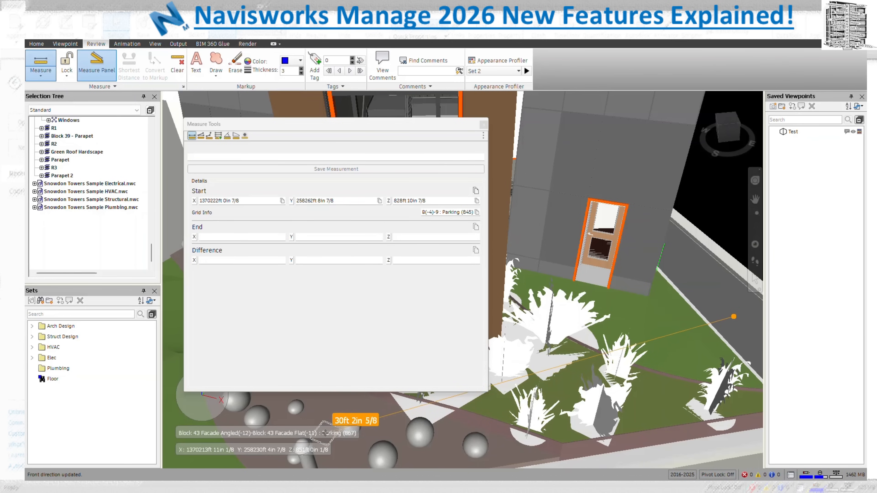
End the measurement at grid A(6)-Angle(10), giving 20ft 8in 1/2, and save it as Point to Point 1
click(507, 235)
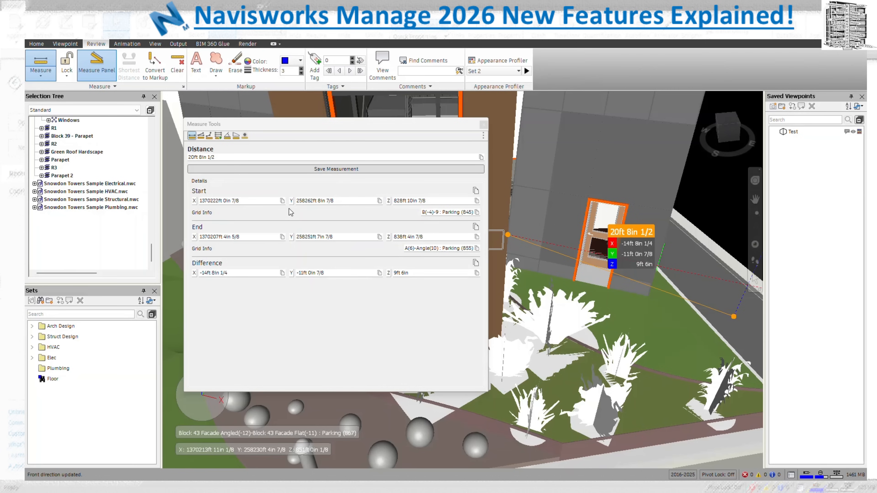
click(337, 171)
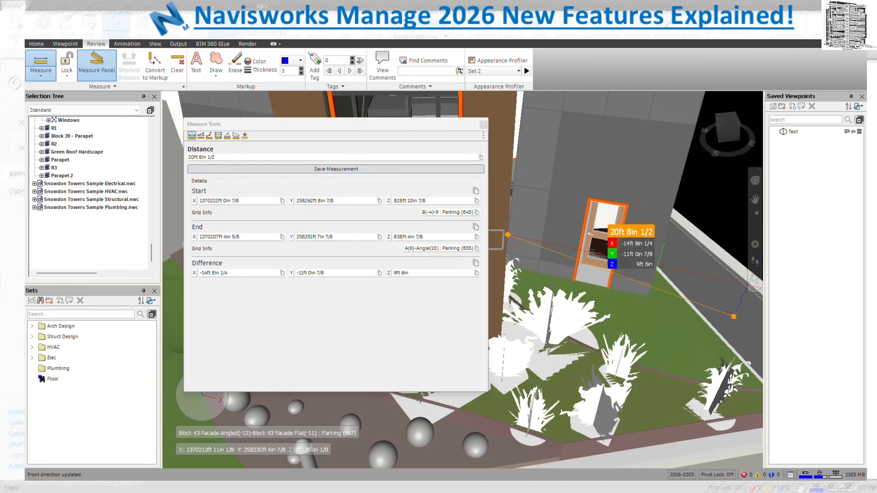
drag(374, 264, 522, 342)
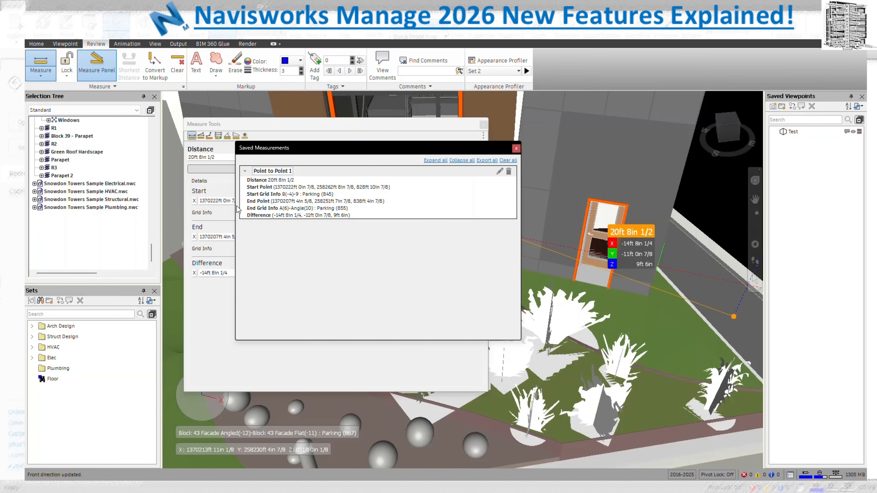
Close the Saved Measurements window
click(516, 149)
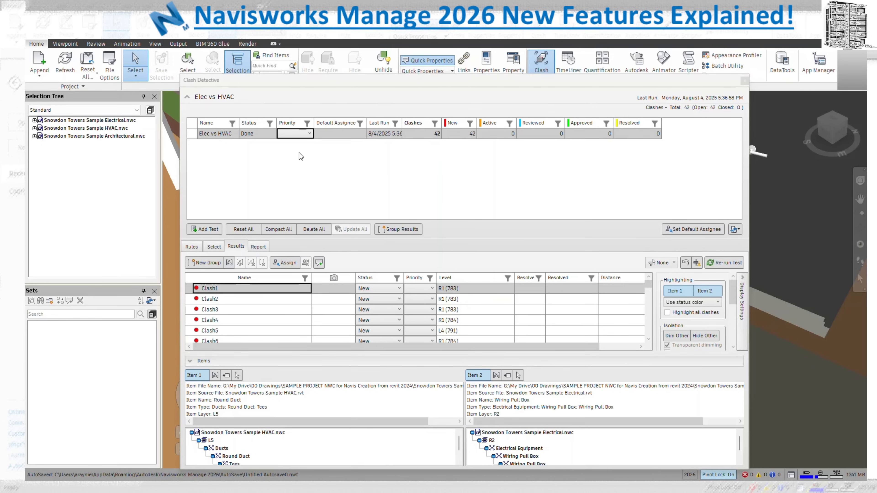
Choose 1 - High from the Elec vs HVAC test's Priority dropdown
click(270, 124)
click(269, 125)
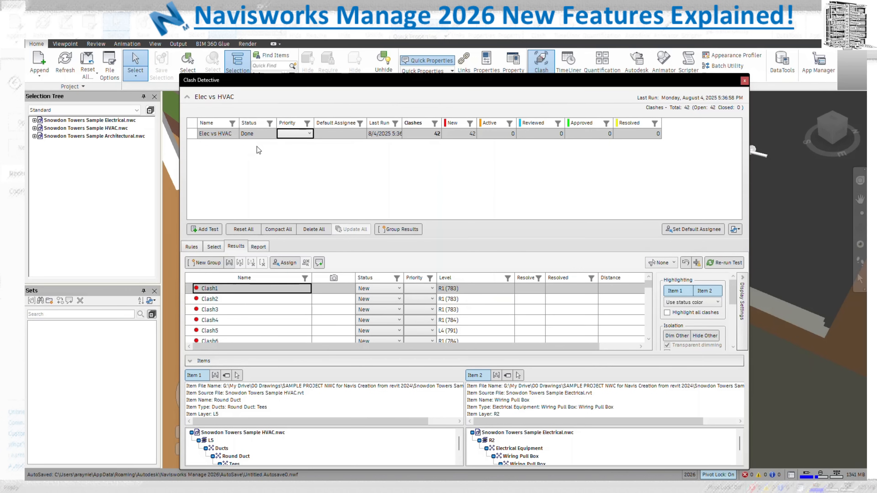
click(310, 134)
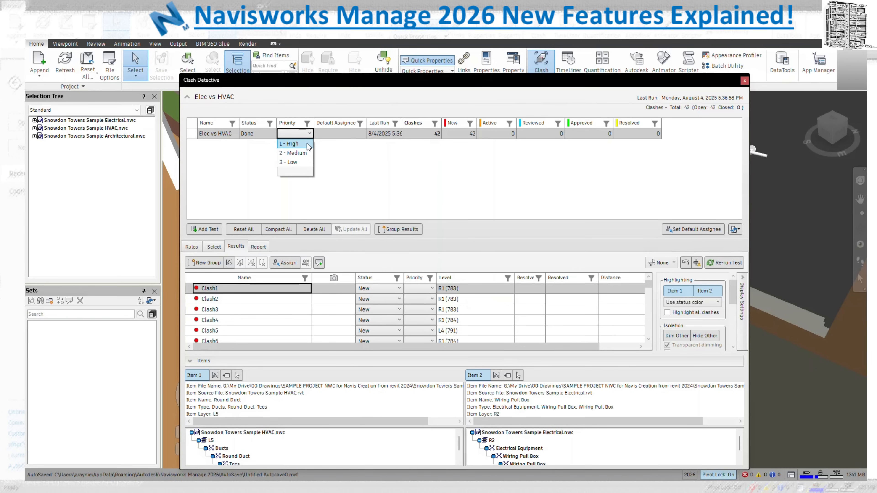
click(307, 145)
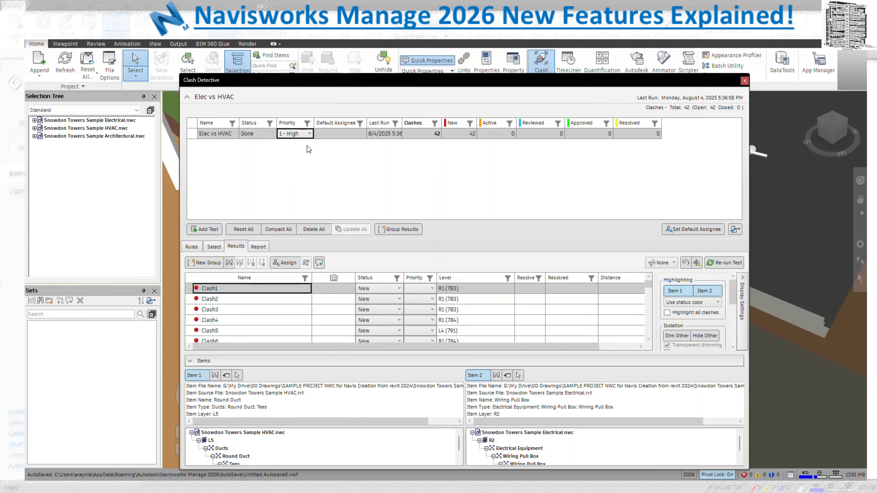
click(349, 136)
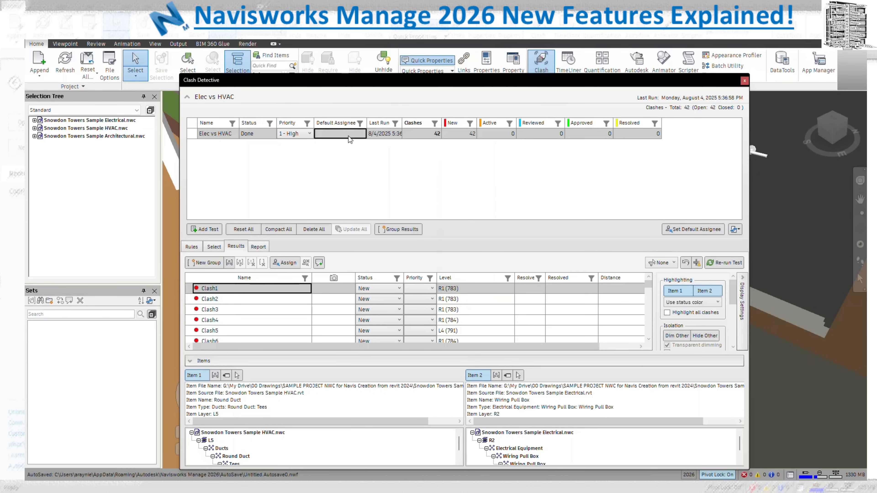
Enter a default assignee for the Elec vs HVAC test and scroll through its Results list
right_click(349, 138)
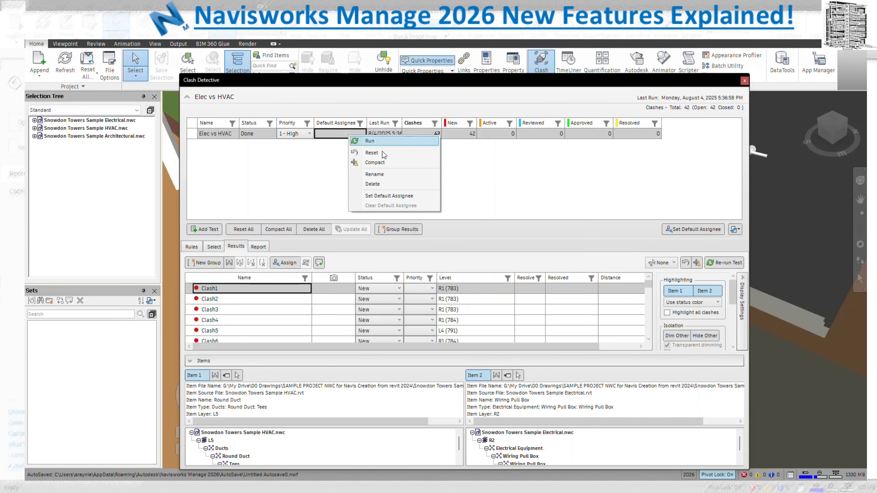
click(407, 196)
click(466, 275)
text(AA)
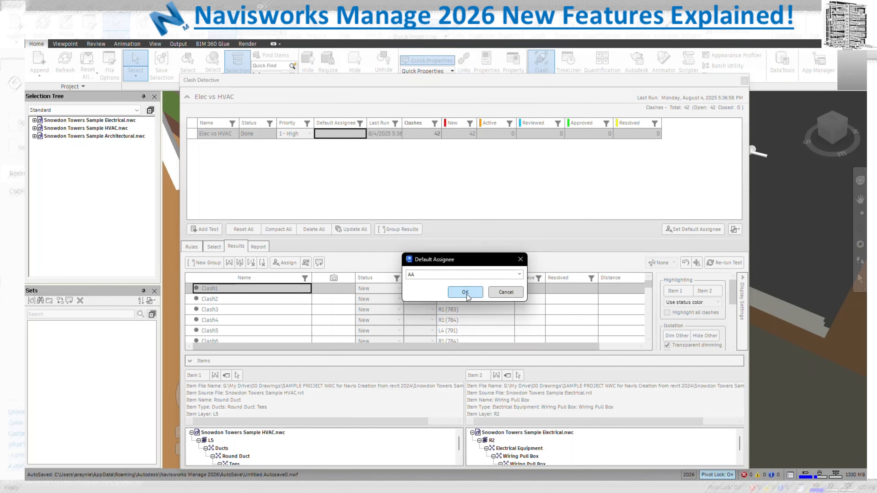
click(465, 293)
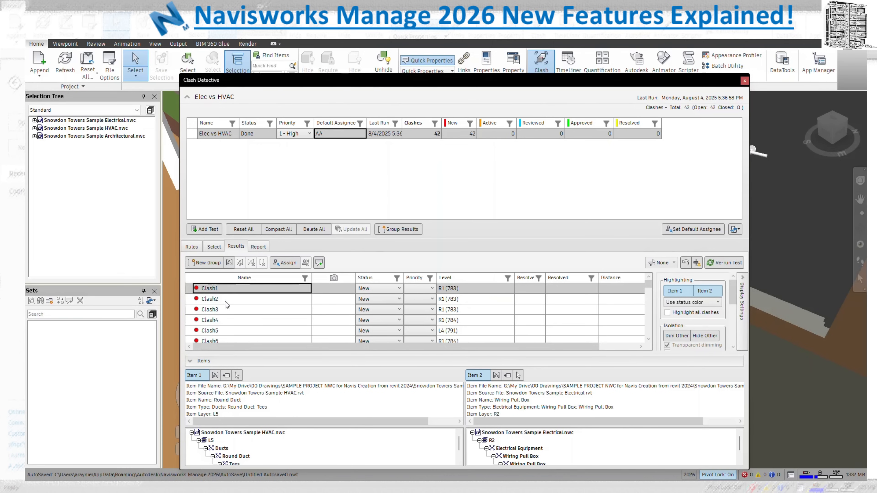
scroll(257, 319, down, 11)
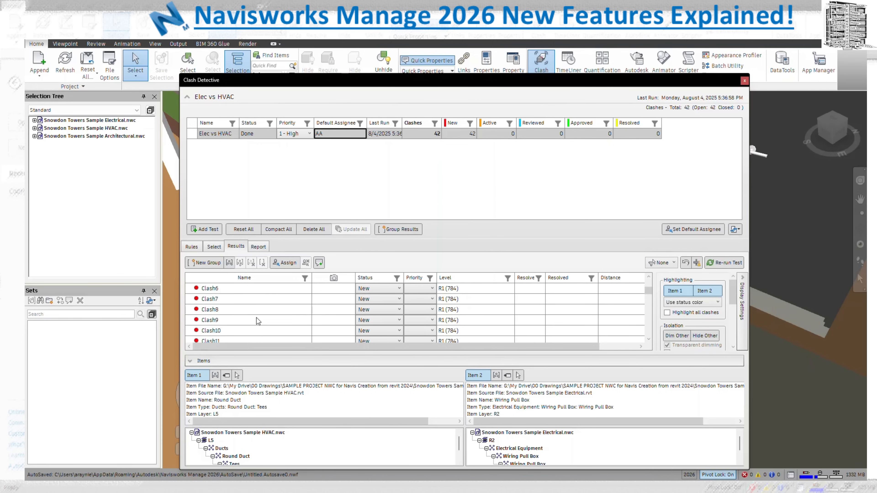
scroll(256, 317, up, 12)
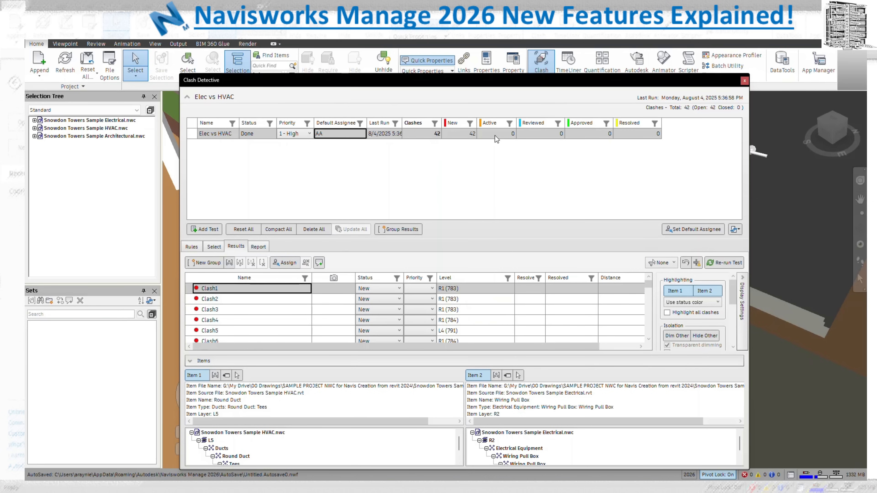
right_click(541, 128)
click(577, 152)
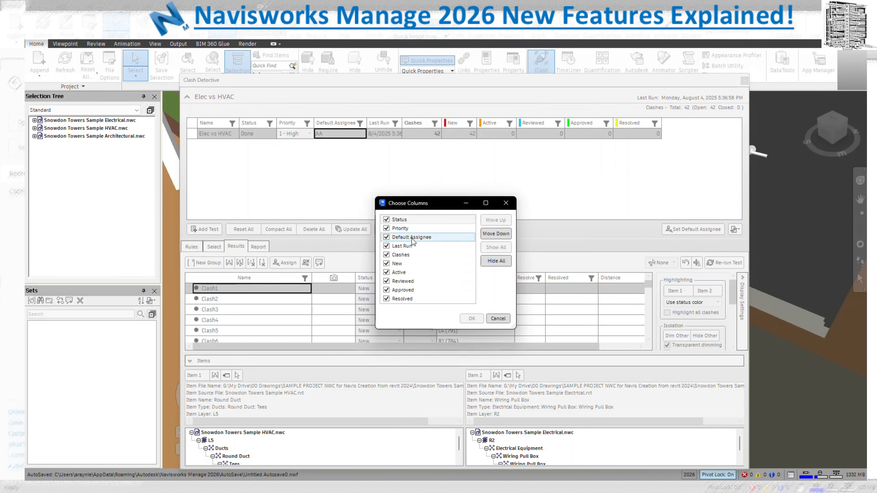
click(402, 273)
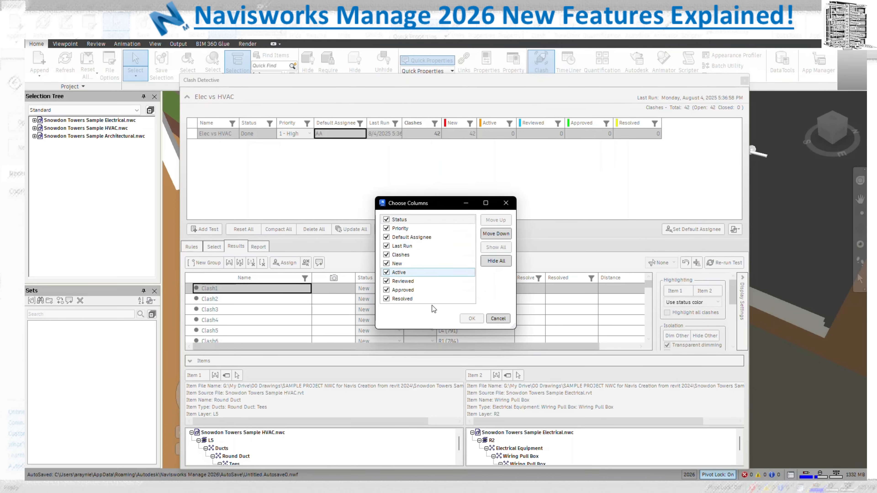
click(428, 255)
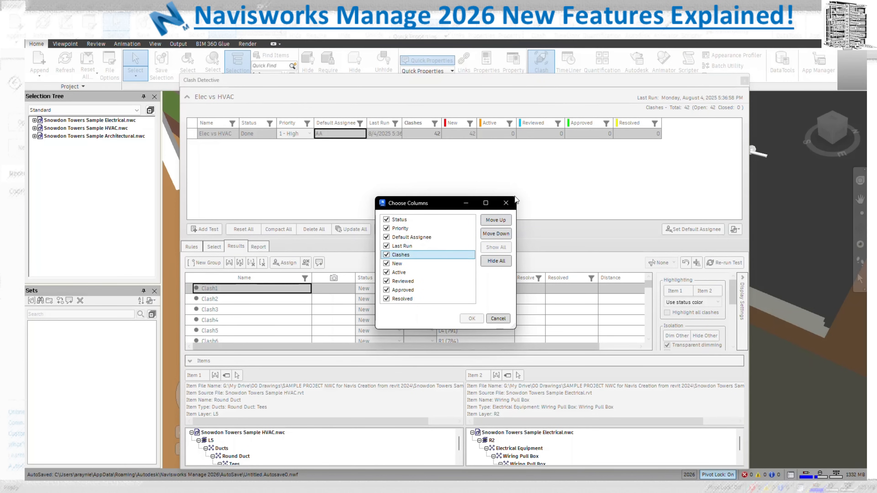
click(506, 204)
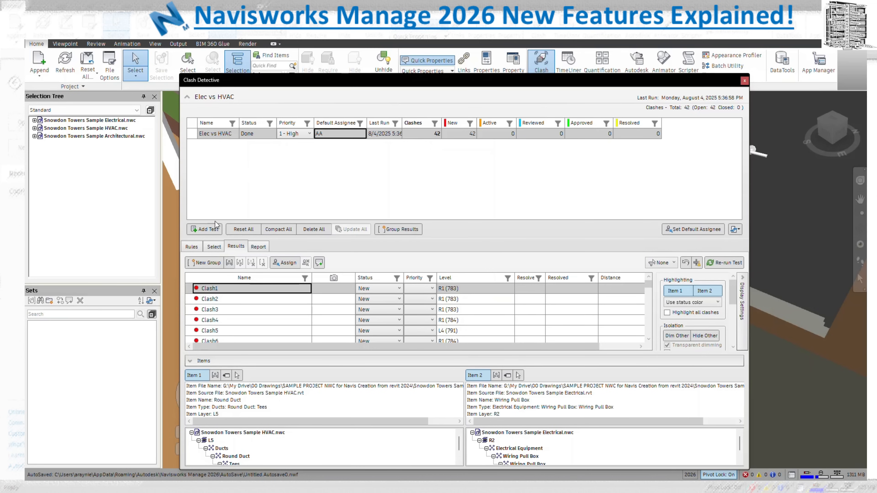
Open Clash Grouping for Elec vs HVAC and browse its layer, category and property grouping choices
click(407, 229)
drag(237, 152, 490, 123)
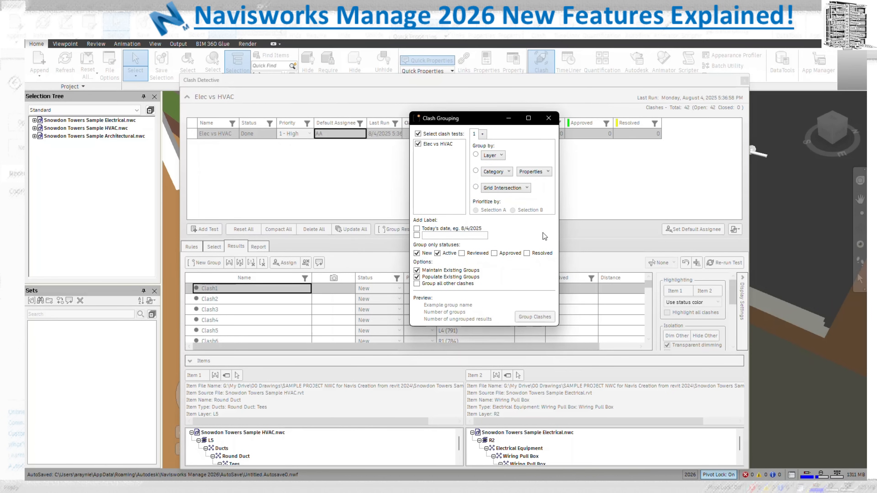
click(501, 155)
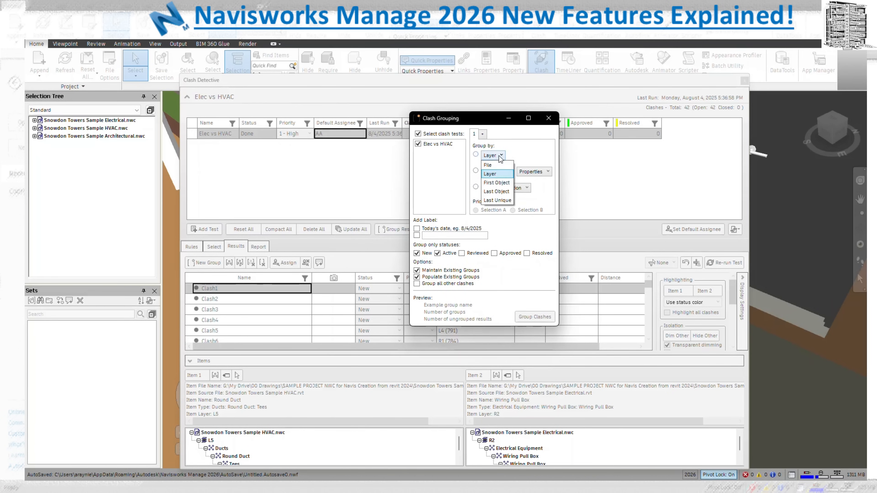
click(500, 156)
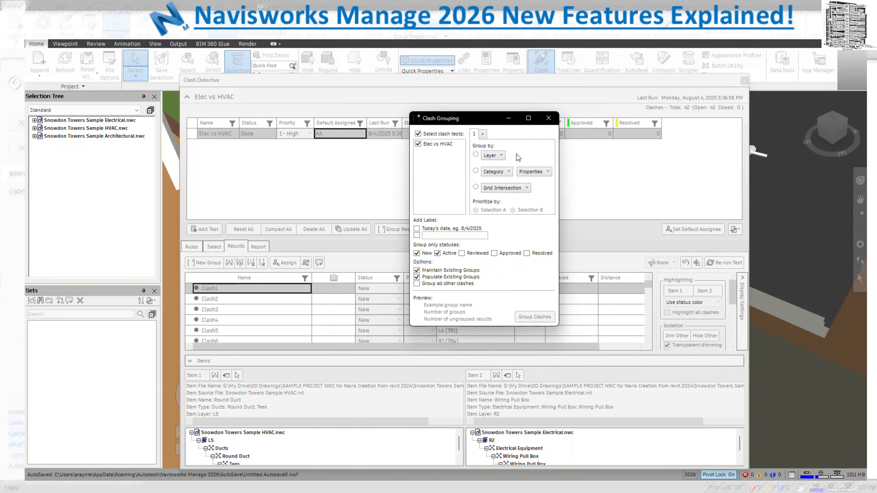
click(507, 172)
click(508, 173)
click(546, 172)
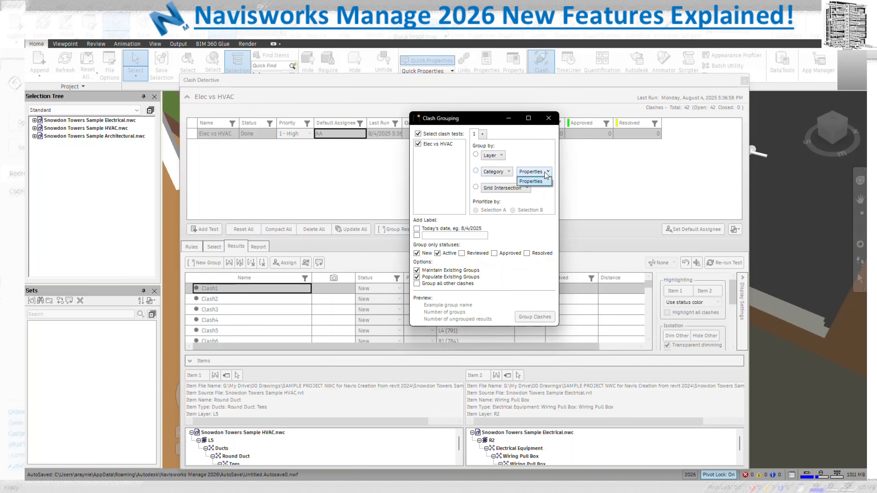
click(530, 181)
Group the clashes by Layer instead of Level, prioritizing Selection A
click(521, 189)
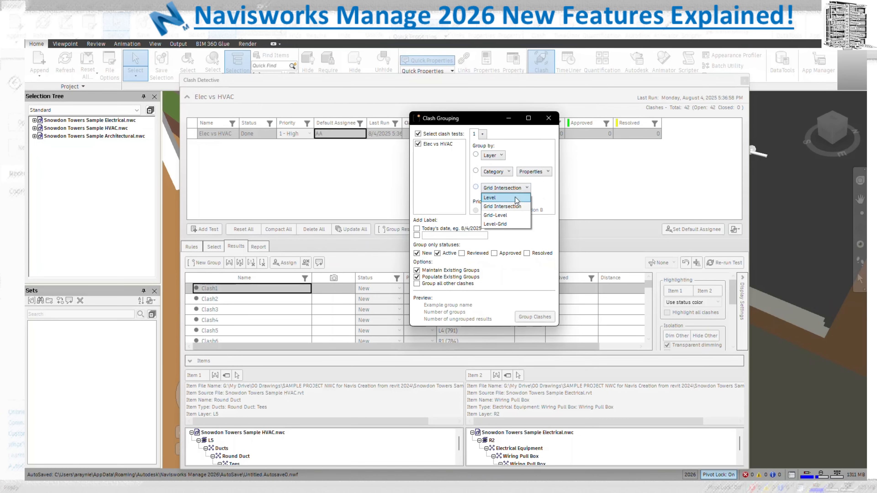
click(515, 197)
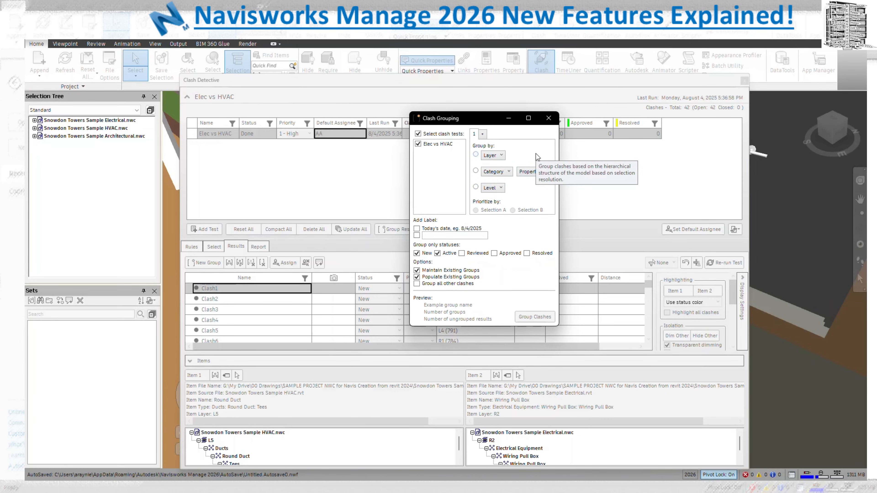
click(476, 187)
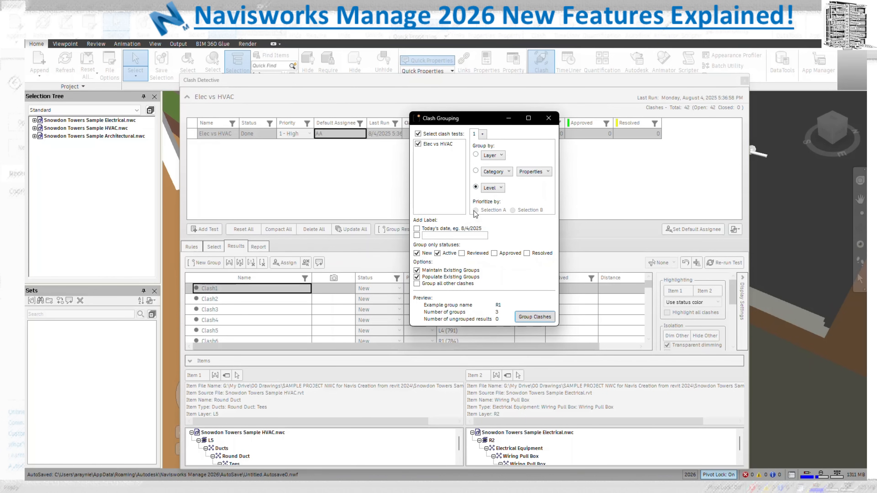
click(476, 155)
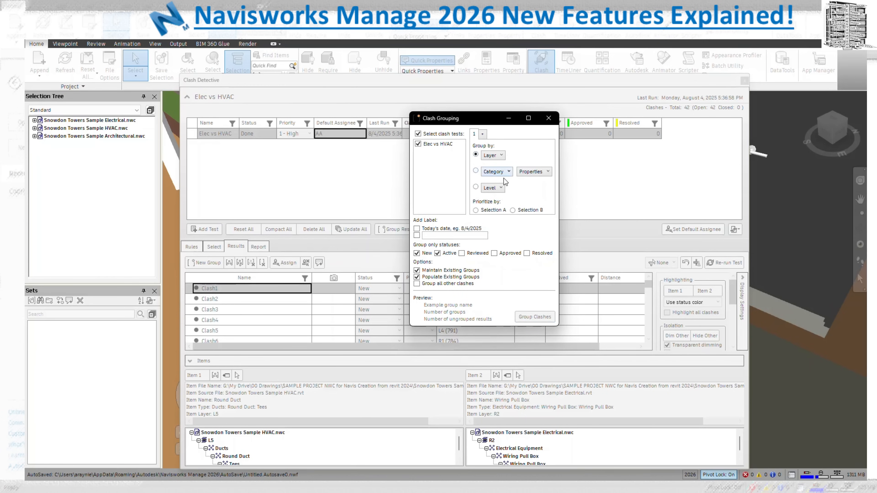
click(477, 210)
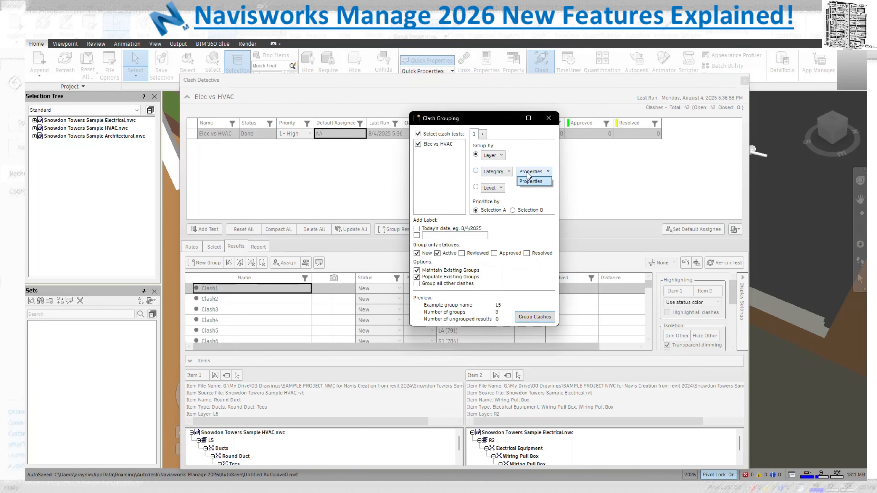
Show the Group by choices: Level, Grid Intersection, Grid-Level and Level-Grid
click(501, 187)
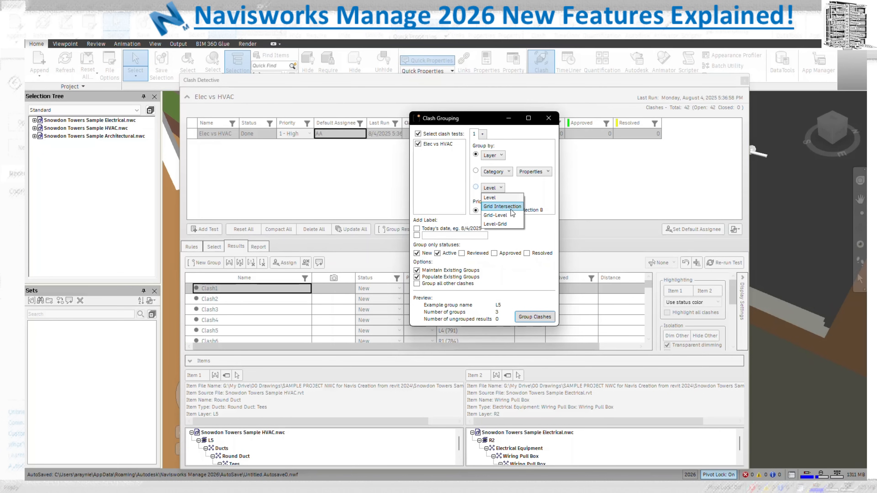
Choose Level-Grid grouping and enter the label 'Elec vs HVAC'
click(503, 225)
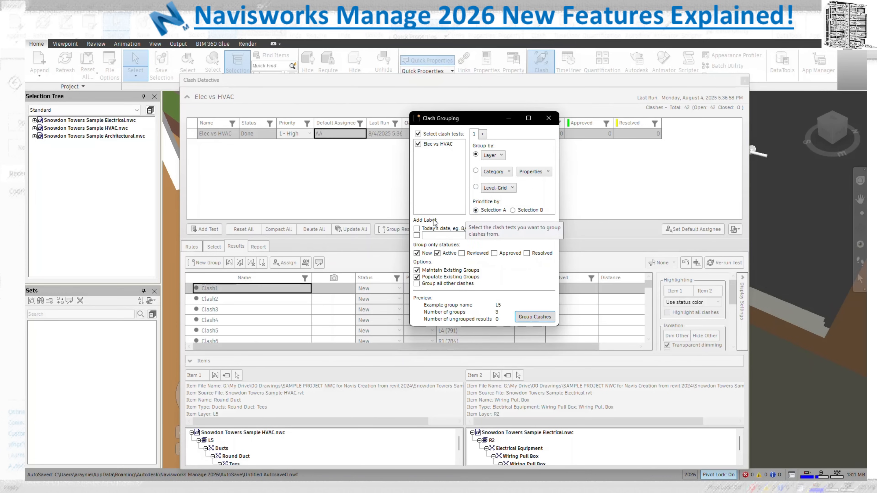
click(441, 237)
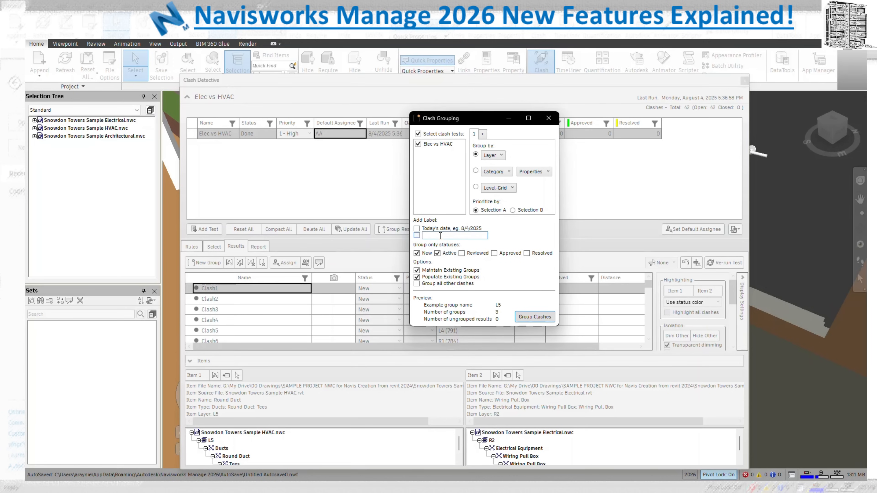
text(Elec vs HVAC)
Settle on Level-Grid grouping and group the clashes into L5, L4 and L3
click(508, 187)
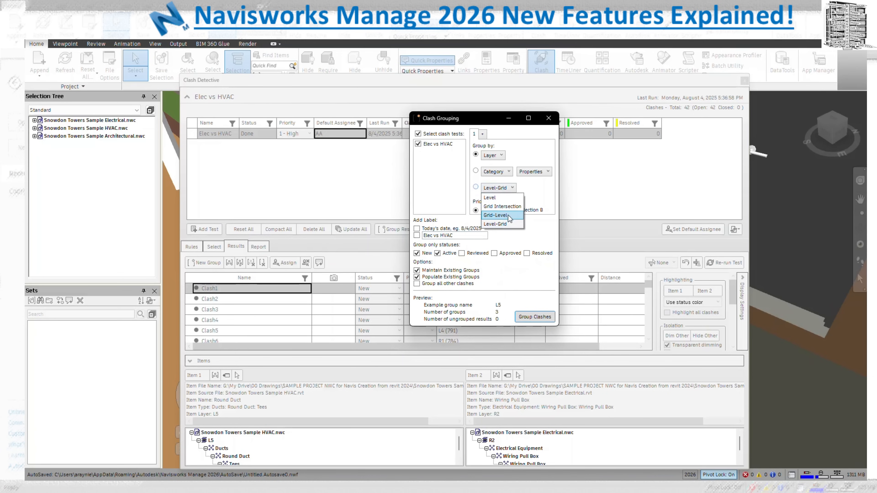
click(508, 187)
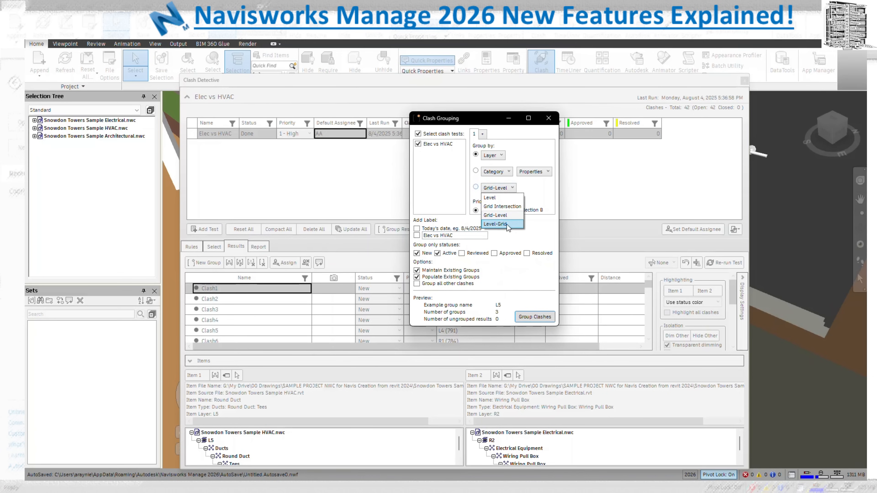
click(504, 225)
click(504, 189)
click(505, 189)
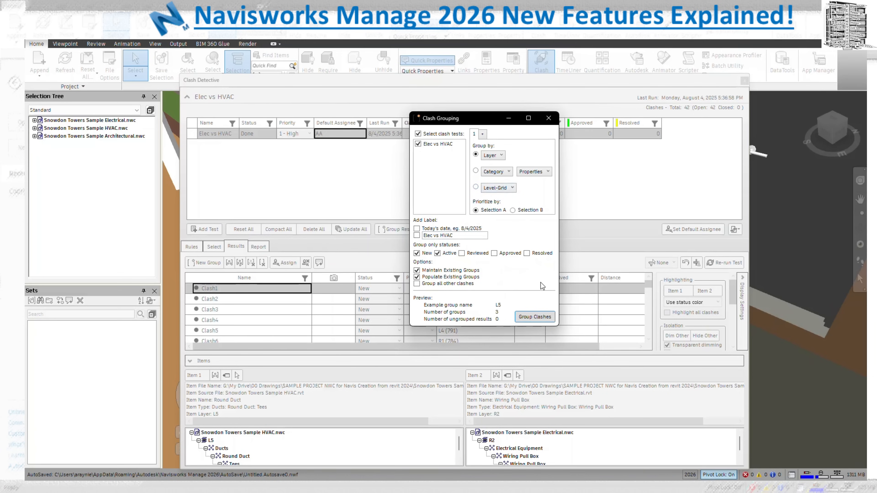
click(541, 317)
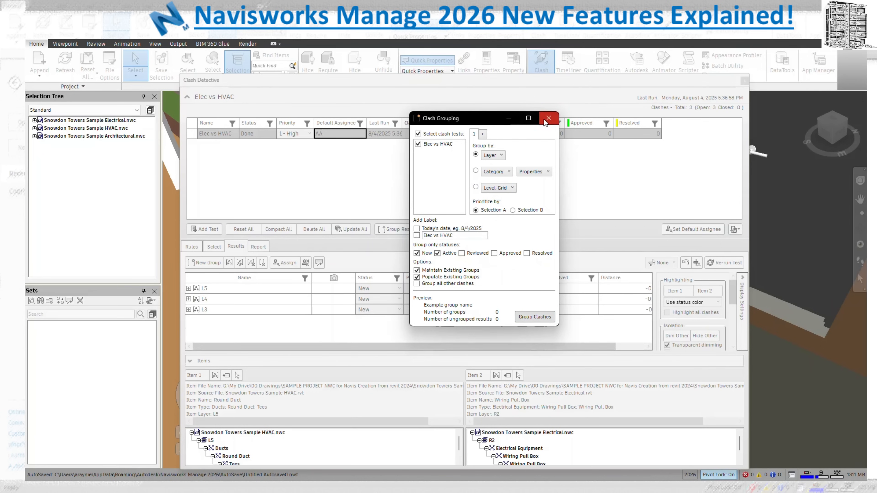
Close Clash Grouping and widen the clash count column in the results
click(547, 118)
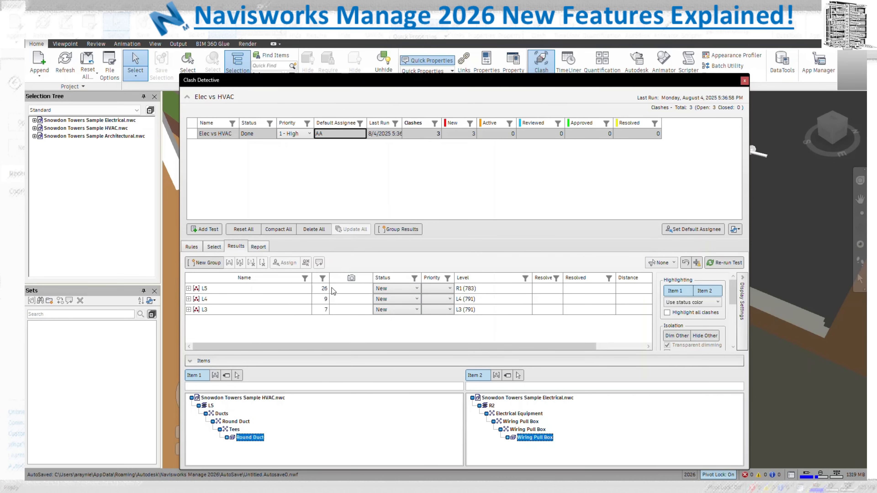
mouse_move(330, 278)
mouse_down()
mouse_move(365, 276)
mouse_move(338, 277)
mouse_up()
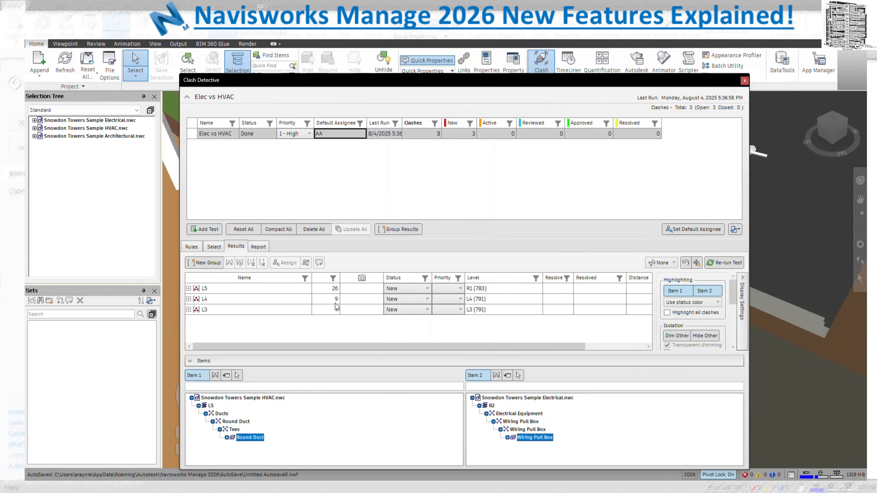
click(199, 308)
Expand the L4 group to review its clashes, then collapse it again
double_click(204, 299)
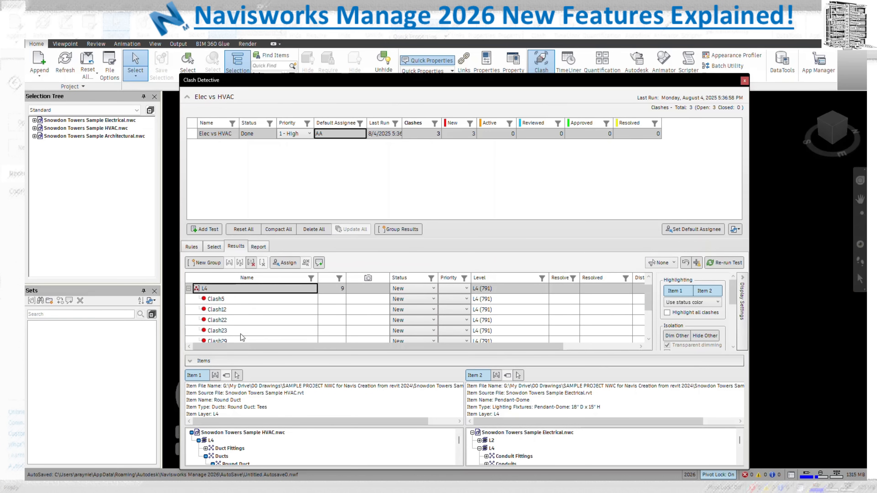
scroll(244, 334, down, 1)
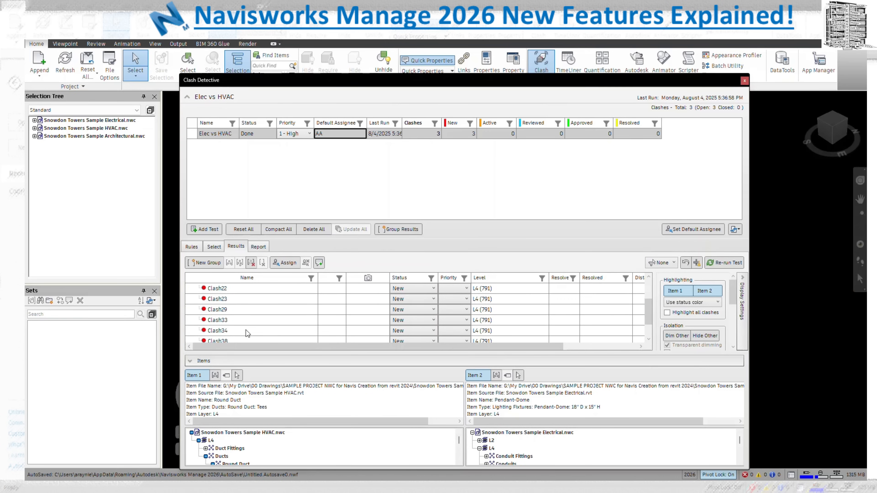
scroll(246, 330, up, 2)
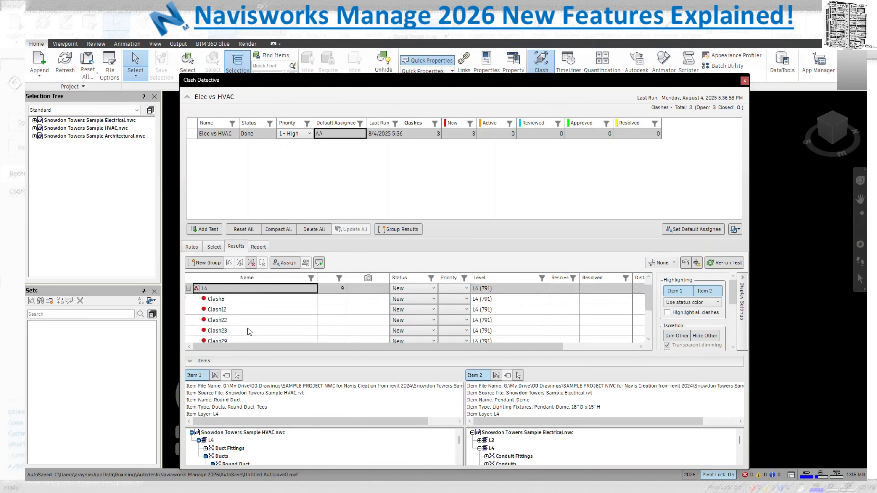
click(189, 288)
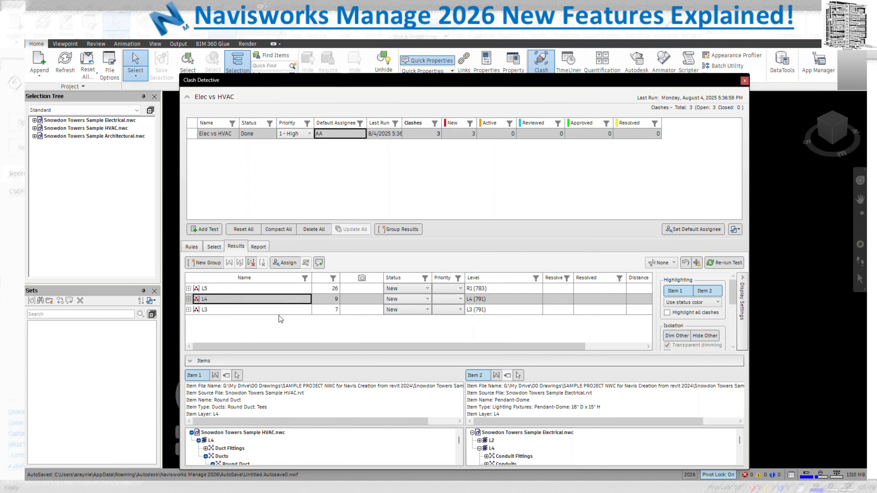
click(206, 290)
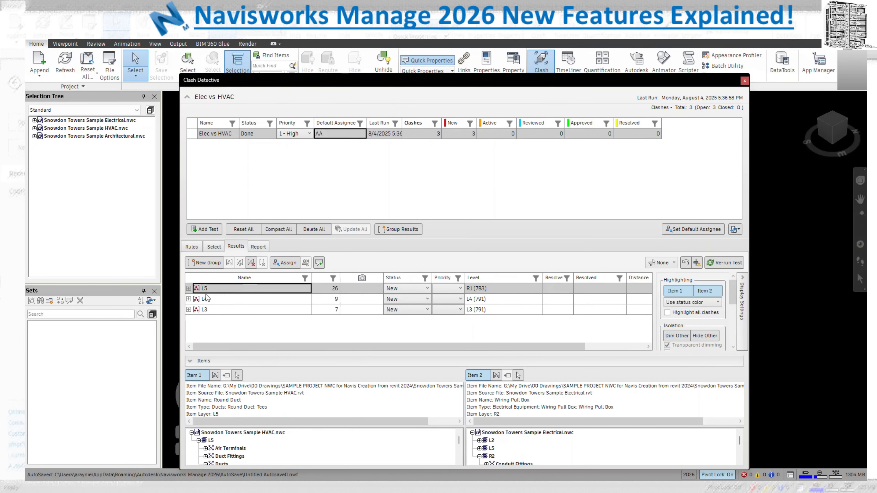
click(188, 299)
click(189, 288)
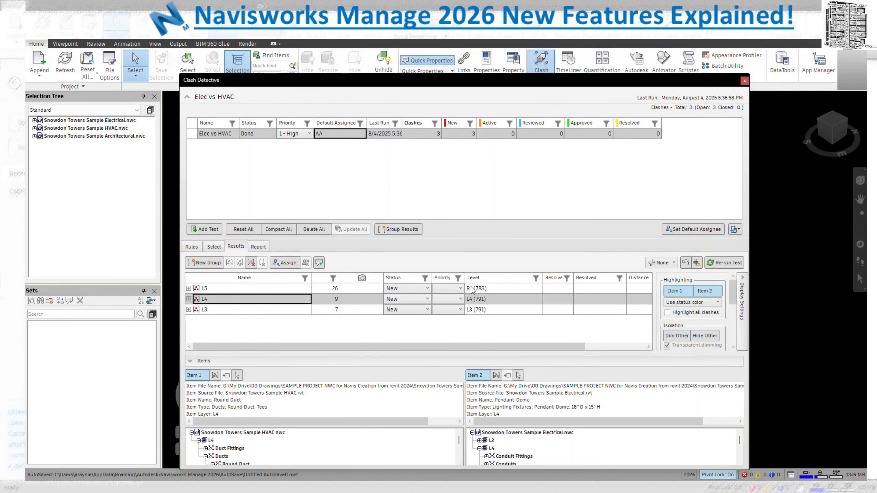
Set priorities: L5 to 1 - High, L4 to 2 - Medium, L3 to 3 - Low
click(460, 289)
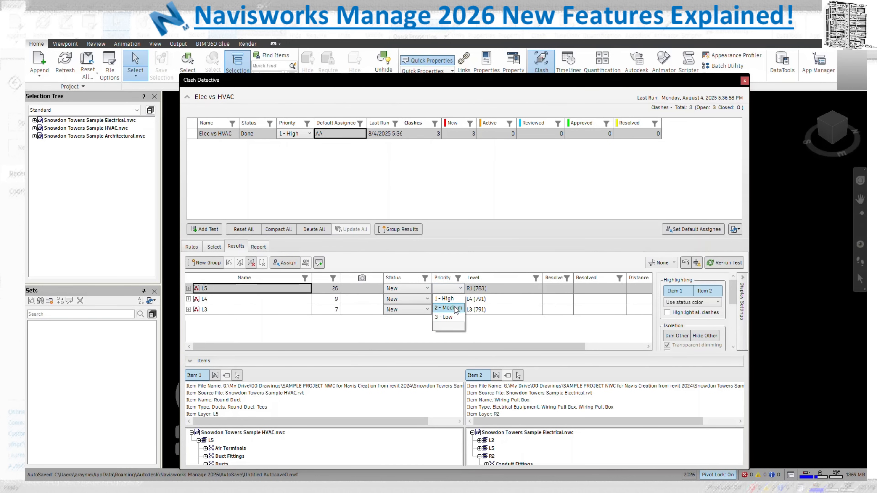
click(451, 299)
click(459, 300)
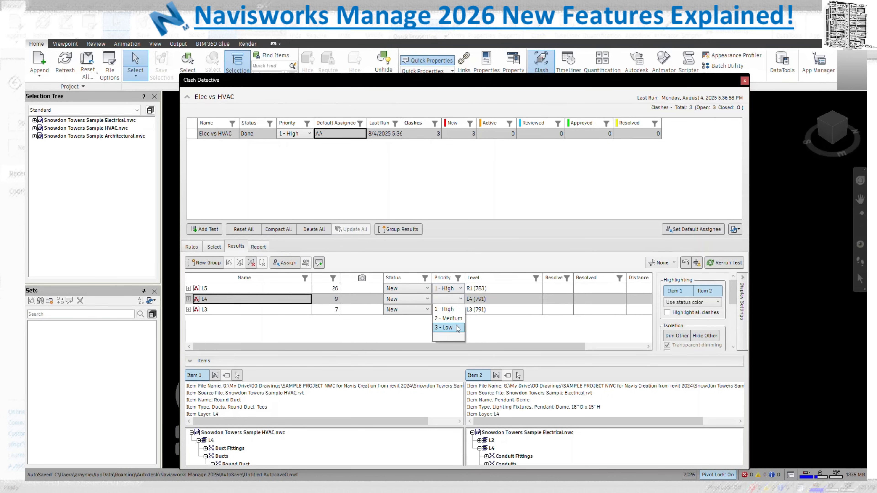
click(456, 320)
click(458, 310)
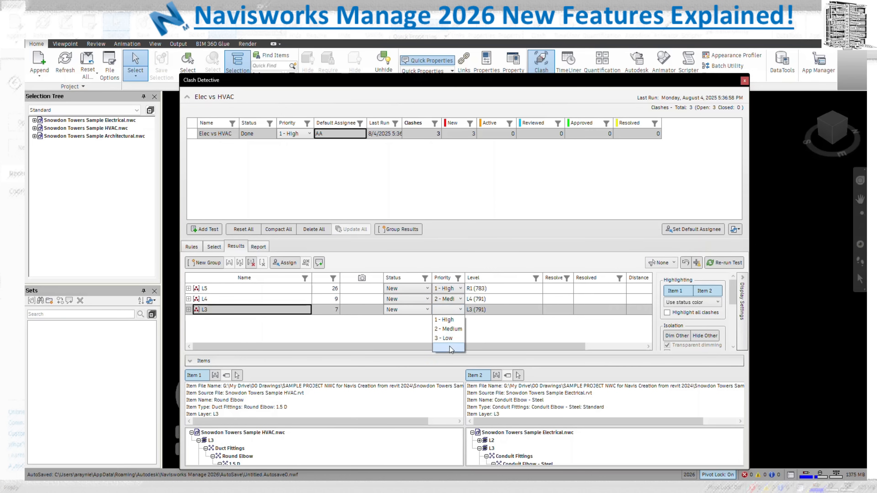
click(449, 340)
drag(516, 345, 621, 346)
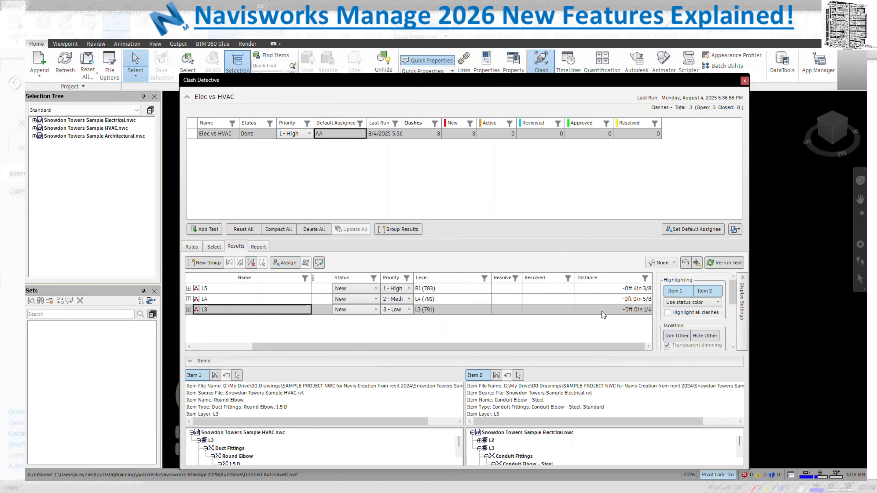
right_click(473, 279)
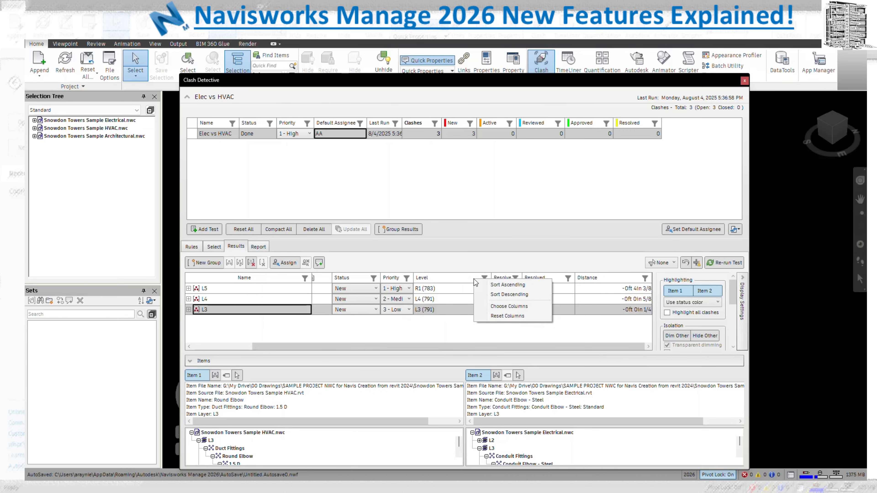
Show the Grid Intersection, Assigned To, Start, End and Clash Point columns
click(512, 306)
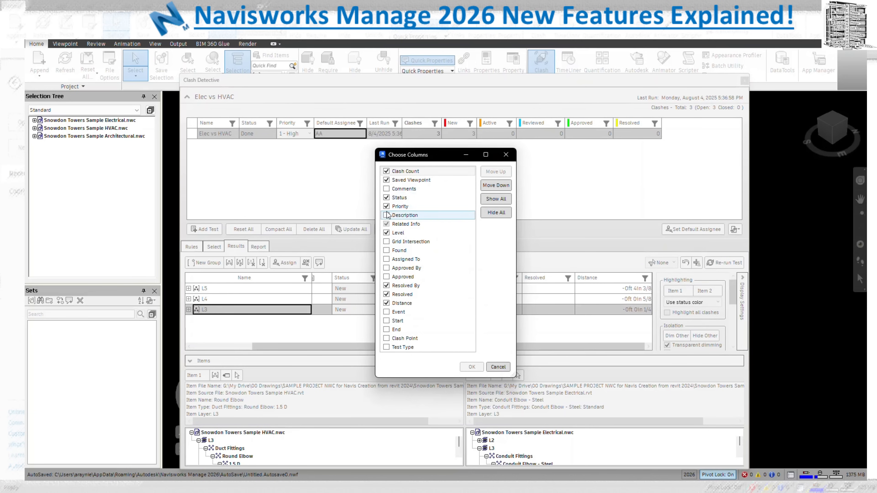
click(387, 241)
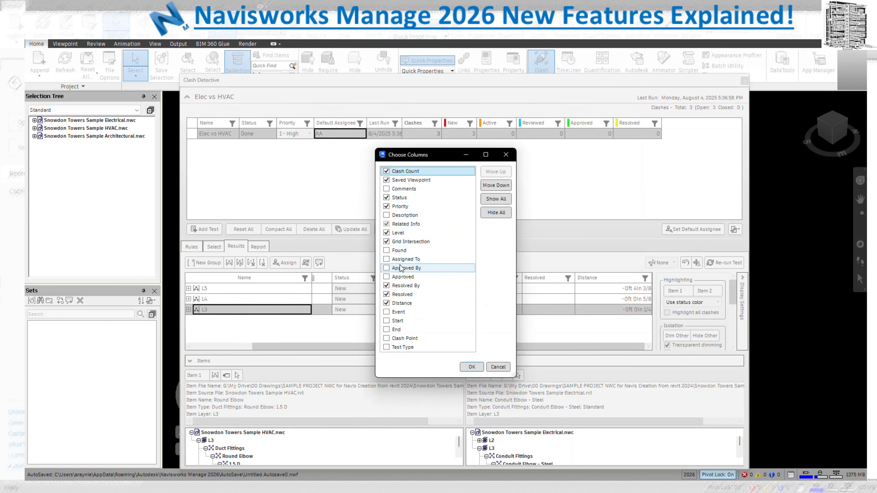
click(386, 259)
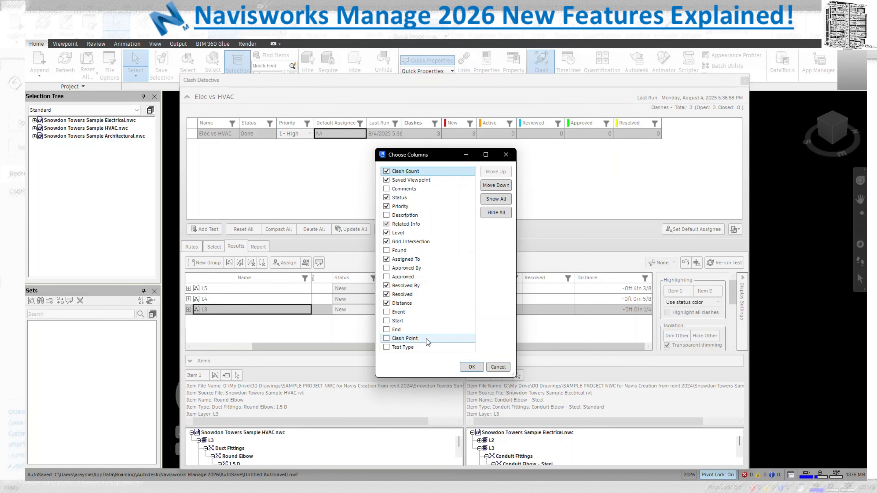
click(386, 320)
click(386, 330)
click(386, 339)
Add Test Type, Event, Approved, Approved By, Found, Description and Comments columns, and confirm
click(386, 347)
click(386, 312)
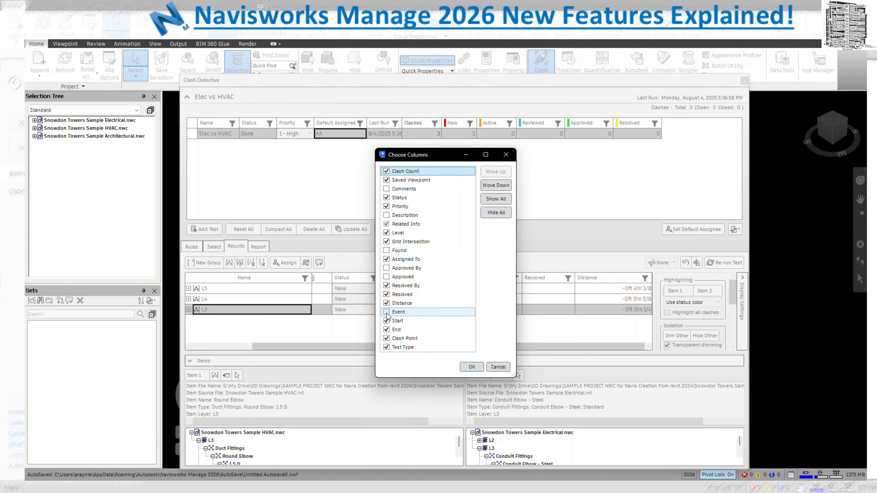
click(387, 277)
click(387, 268)
click(386, 251)
click(386, 215)
click(387, 189)
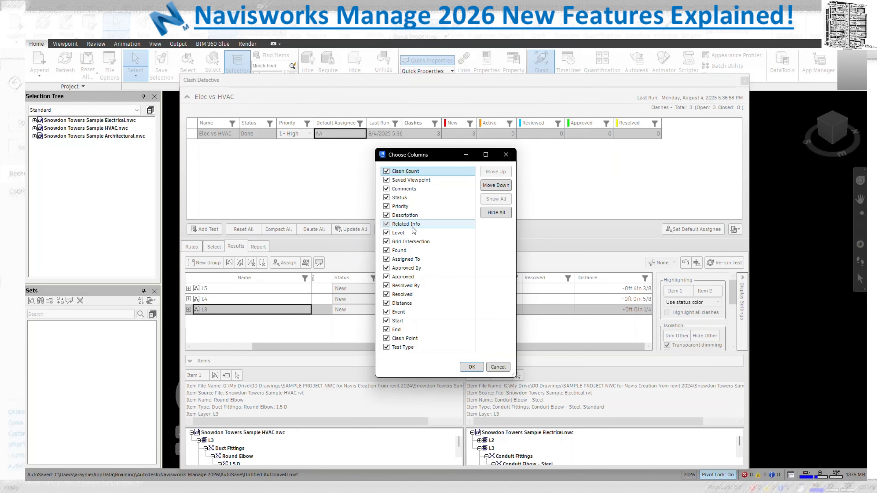
click(471, 367)
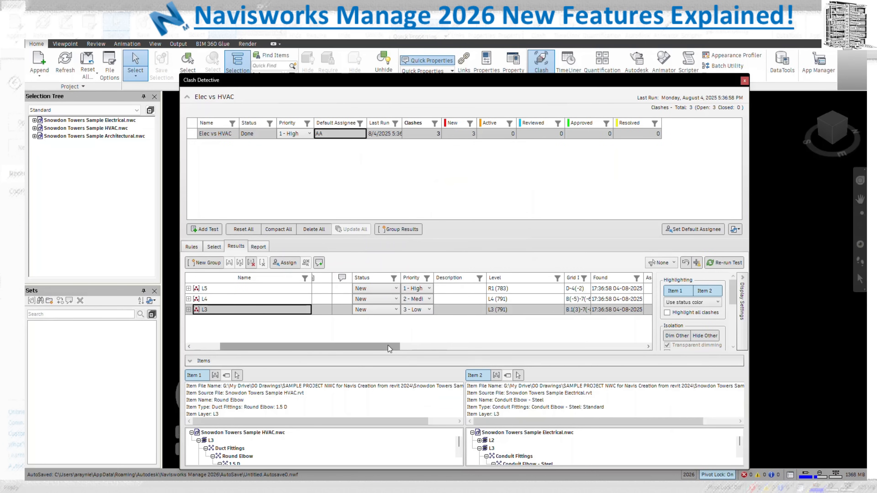
Narrow Name and Level and widen Grid Intersection to show full values like D-4(-2)
drag(312, 280, 256, 282)
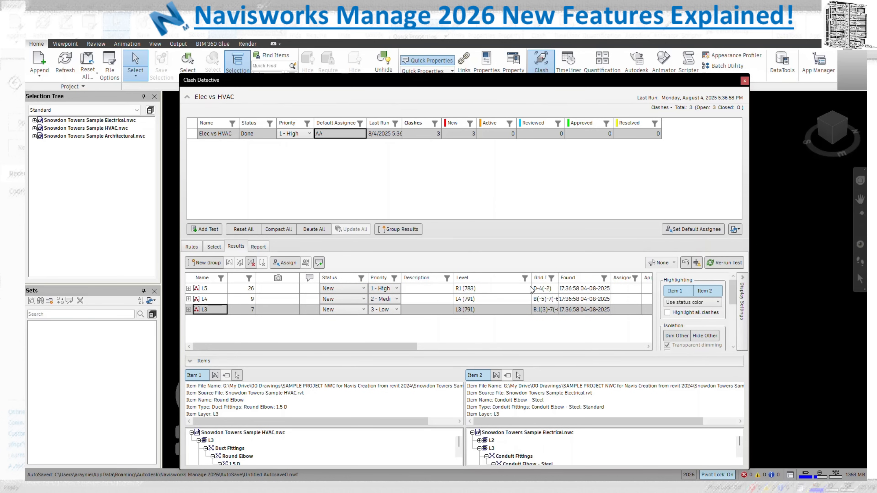
drag(533, 280, 556, 276)
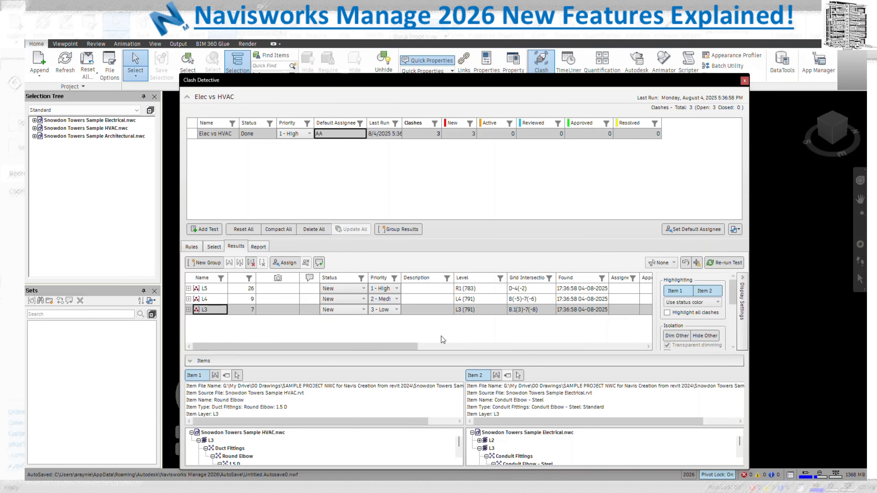
drag(404, 346, 483, 344)
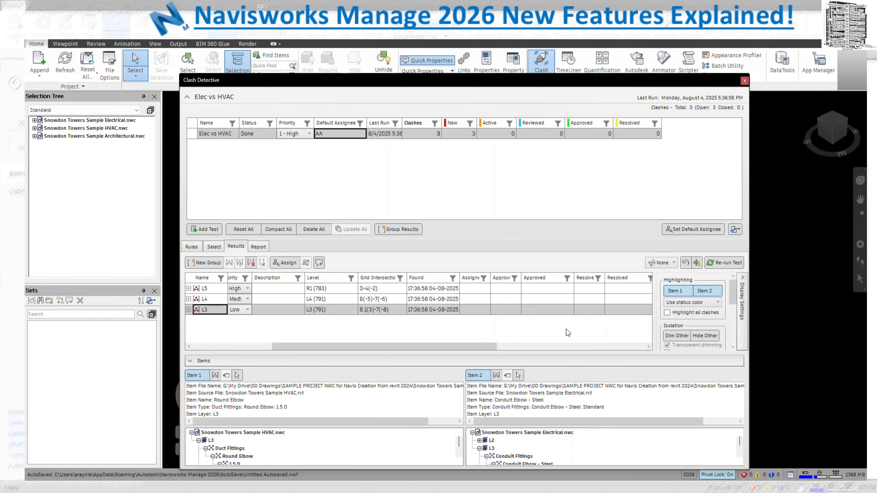
Assign the L5 clash group to the default assignee
click(475, 289)
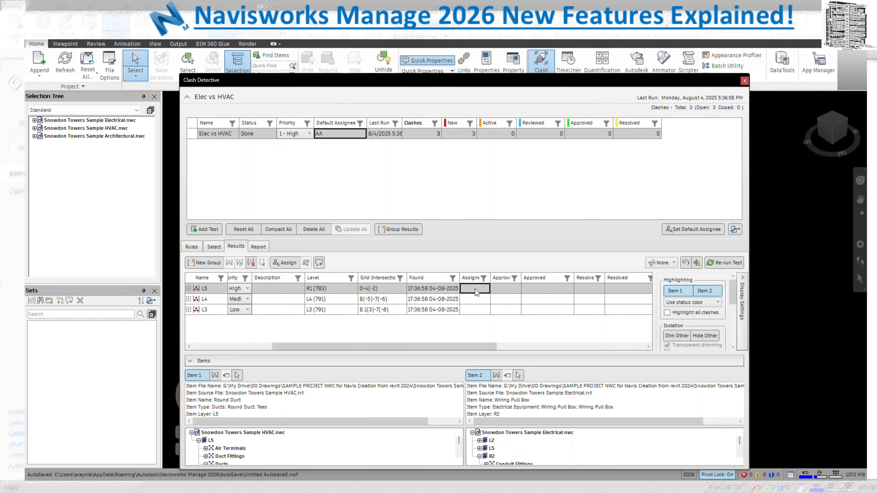
right_click(475, 288)
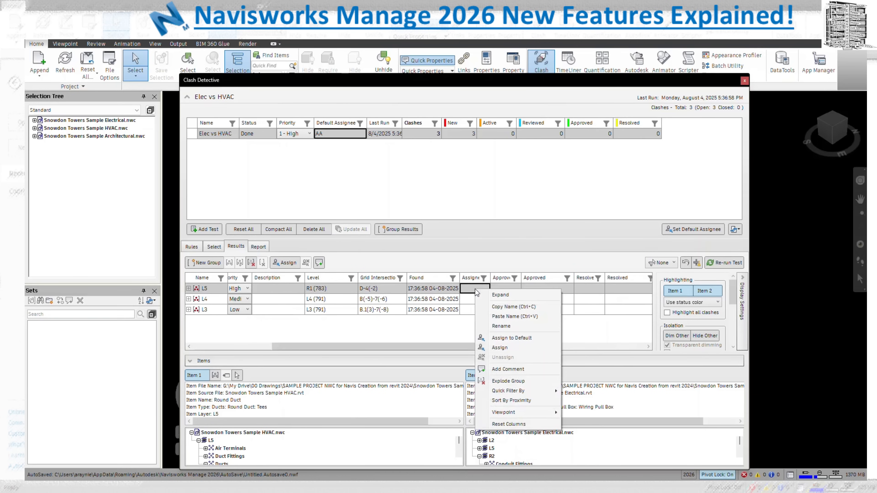
click(505, 348)
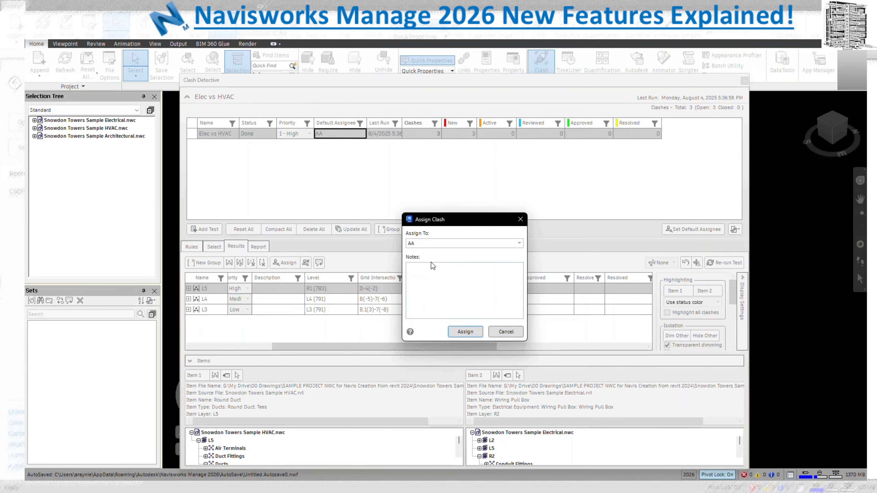
click(465, 332)
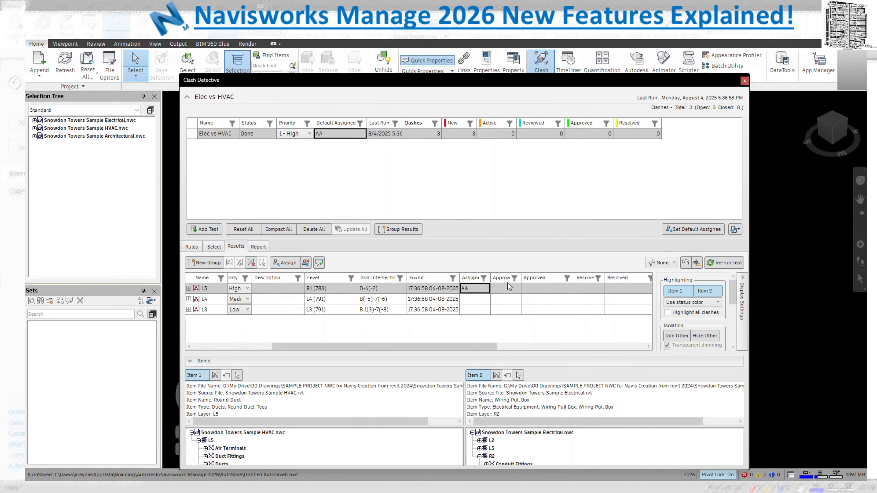
Widen the Clash Point column to show full coordinates and shrink the End column
drag(455, 348, 614, 335)
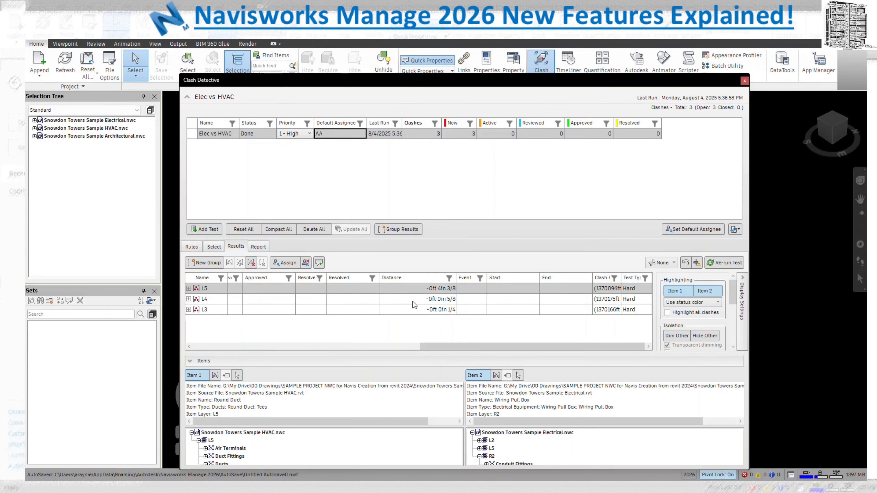
double_click(623, 278)
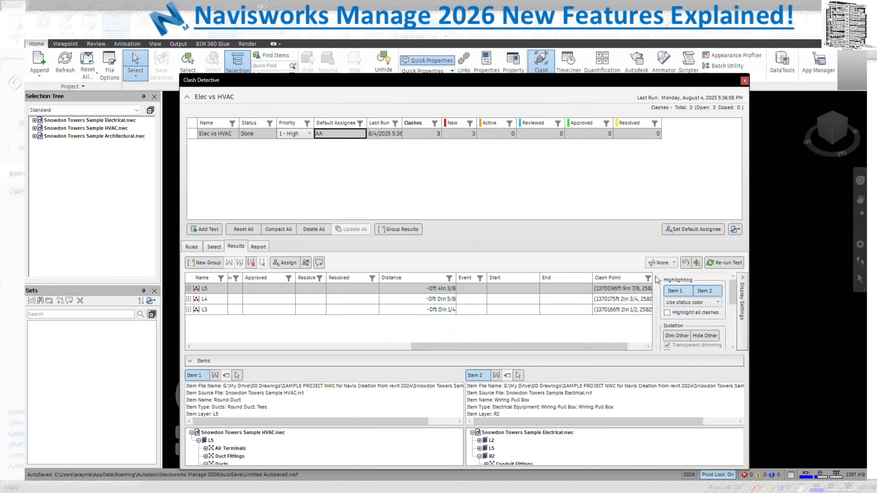
drag(627, 346, 643, 345)
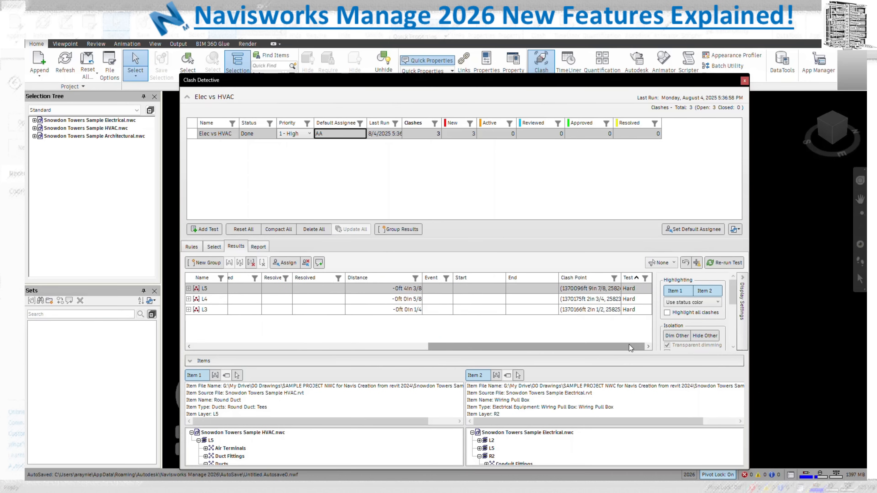
double_click(621, 278)
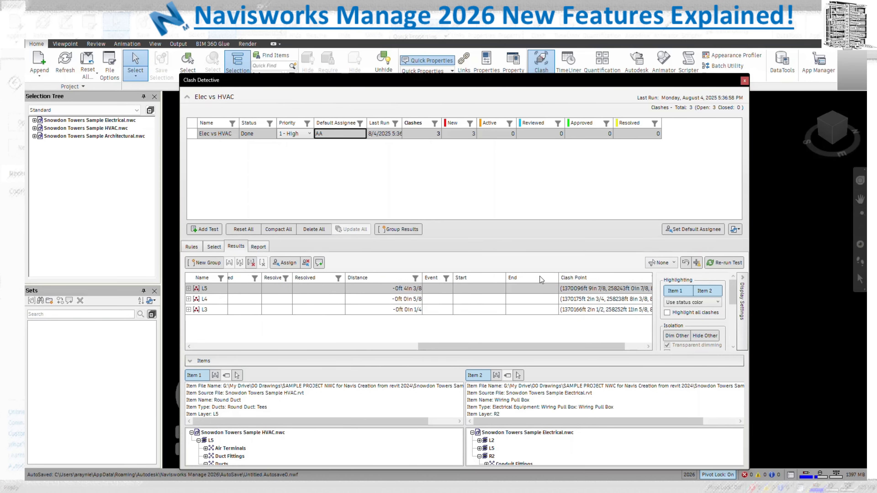
drag(557, 278, 431, 279)
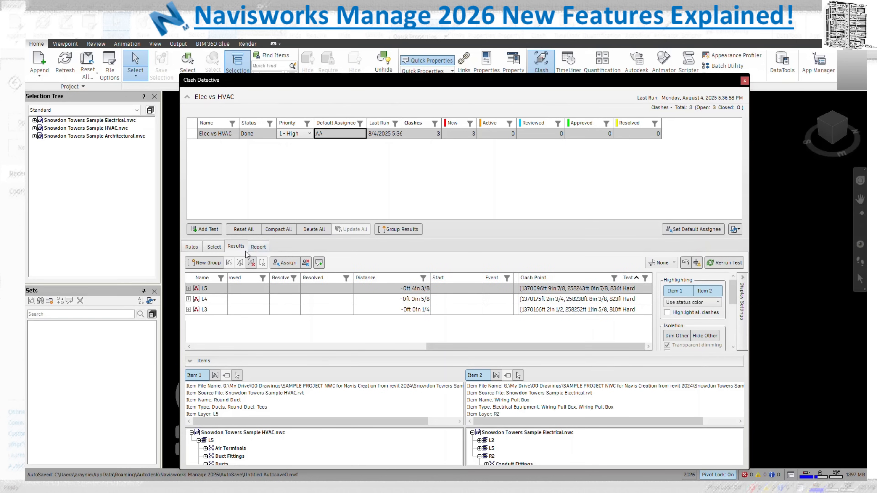
Review the Report and Select settings of Elec vs HVAC, keeping clash type Hard
click(258, 247)
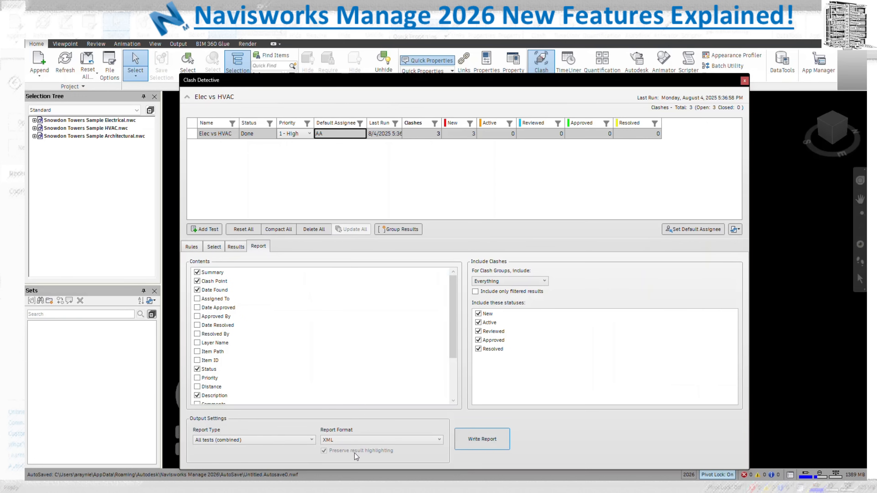
click(223, 248)
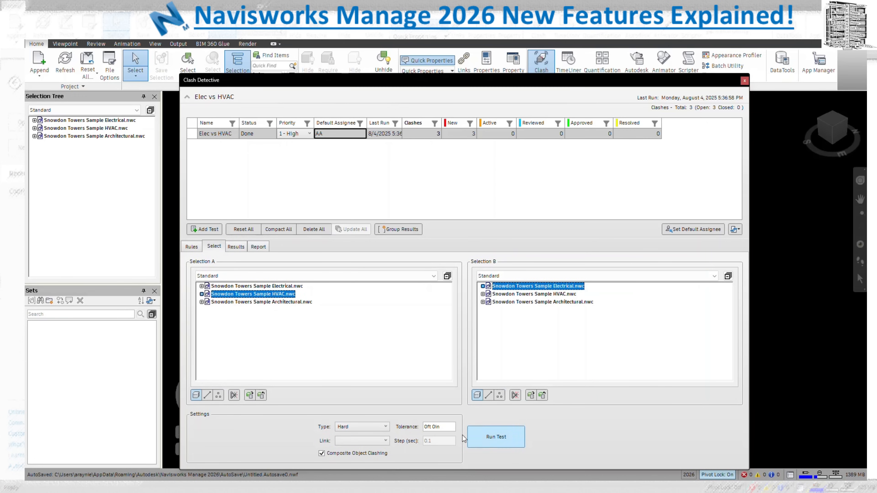
click(360, 429)
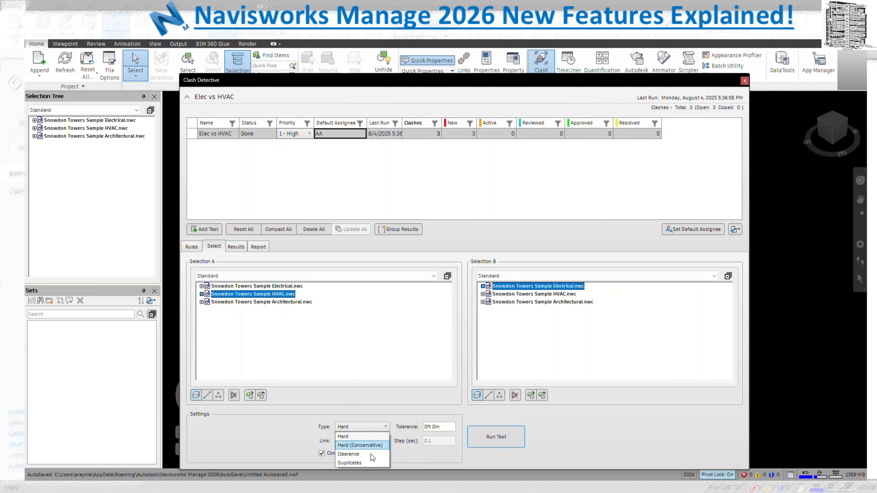
click(365, 438)
Select the L4 group to see its Round Duct and Pendant-Dome fixture, scrolling back left
click(240, 247)
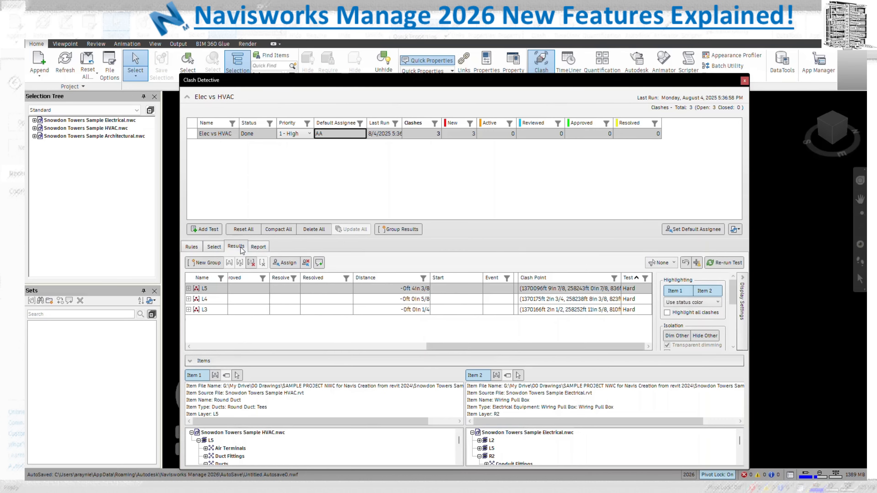
click(639, 299)
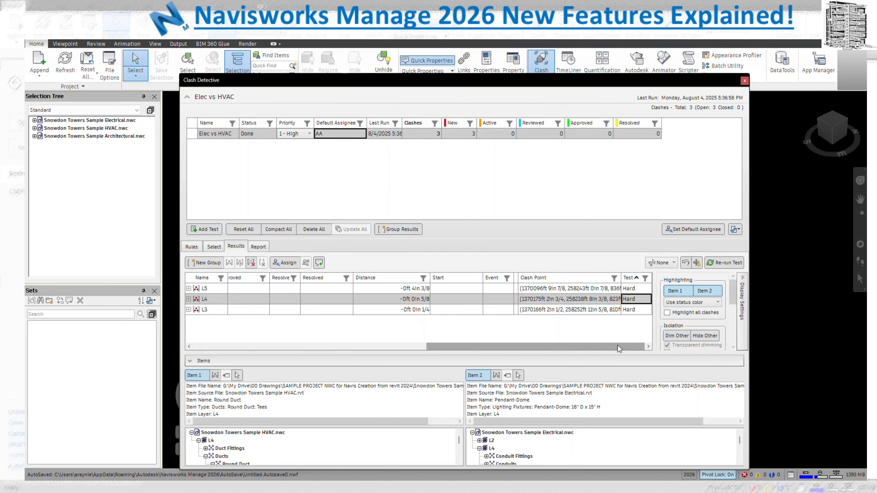
drag(618, 345, 439, 346)
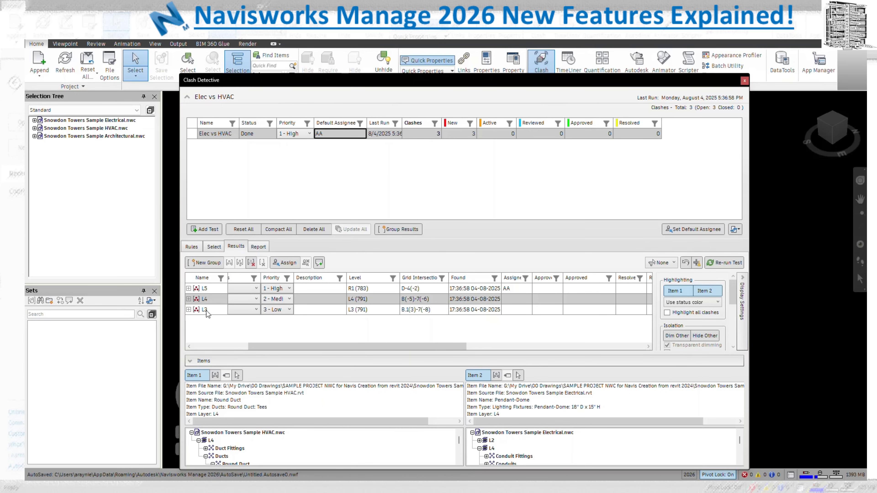
Expand L4, show Clash12 and dock the Clash Detective panel beside the model
click(189, 299)
click(218, 310)
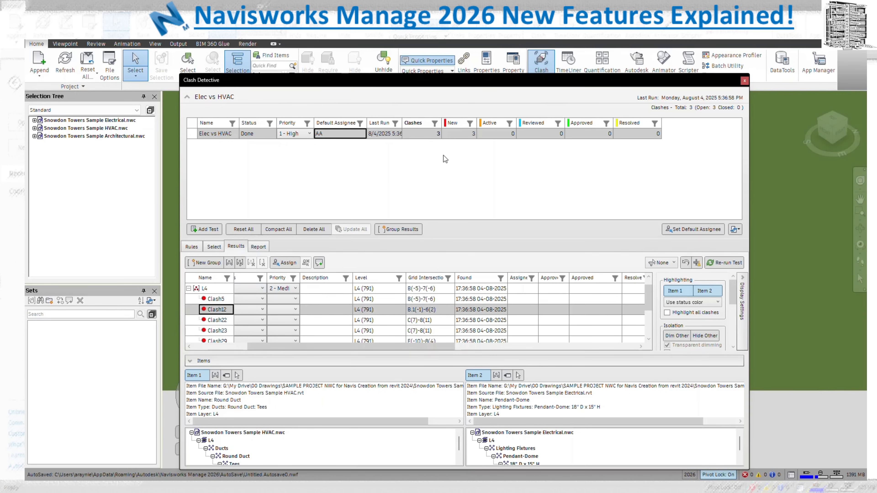
drag(461, 83, 535, 280)
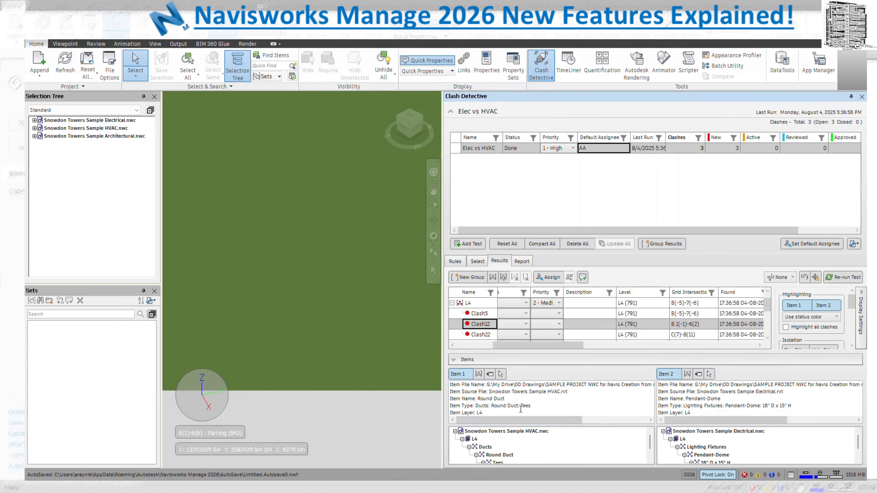
Try SwitchBack to Revit for Item 1, dismiss its errors, then show Clash22
click(491, 375)
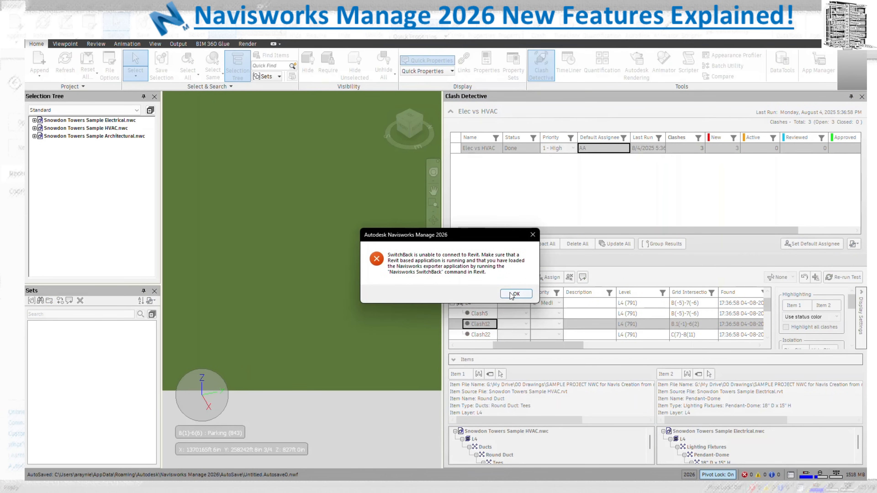
click(511, 294)
click(491, 375)
click(533, 234)
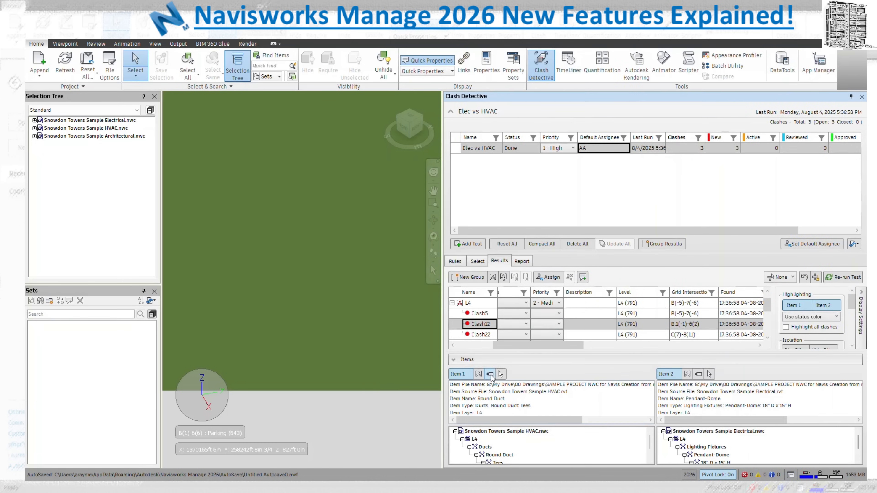
click(481, 335)
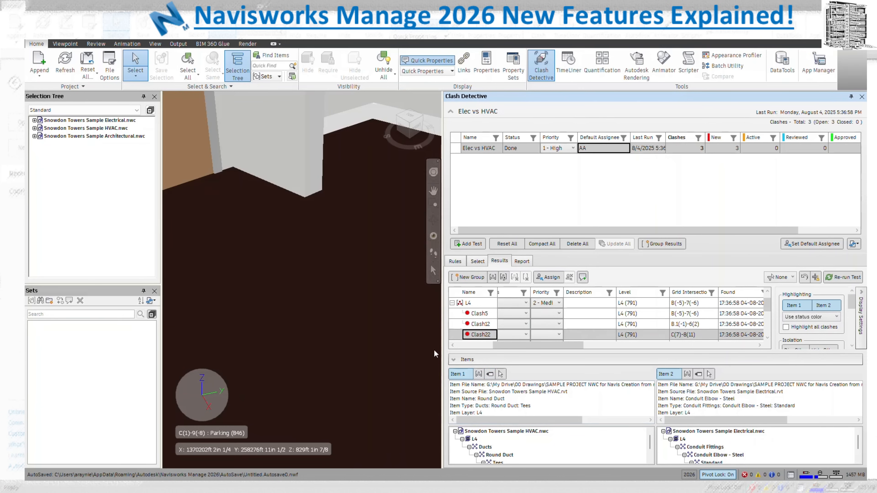
Hide everything but Clash22's Round Duct and conduit elbow, then try SwitchBack and dismiss its error
scroll(835, 325, down, 1)
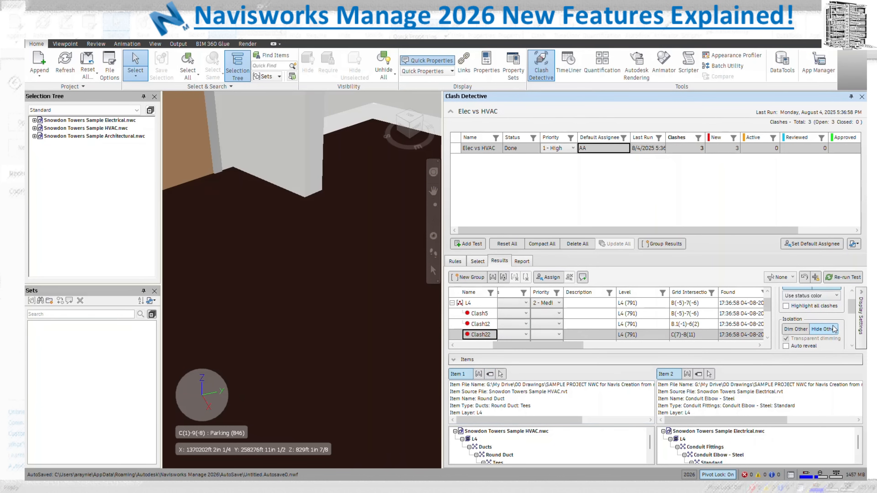
click(830, 330)
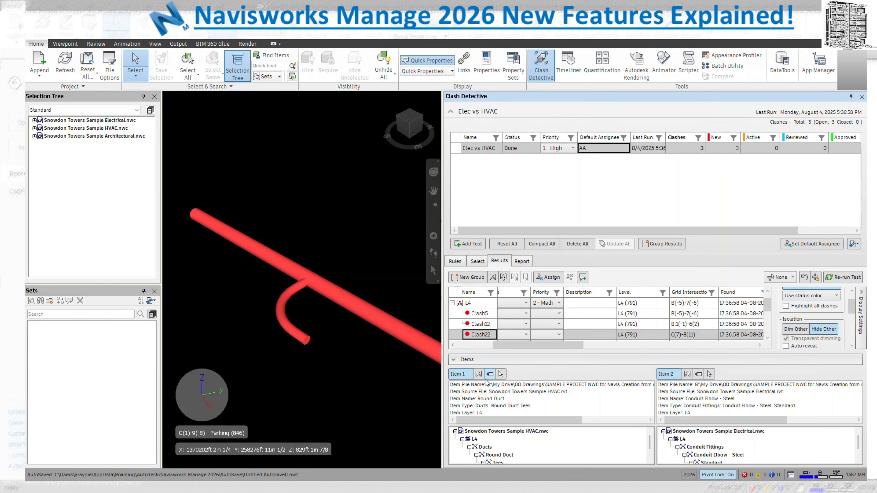
click(490, 374)
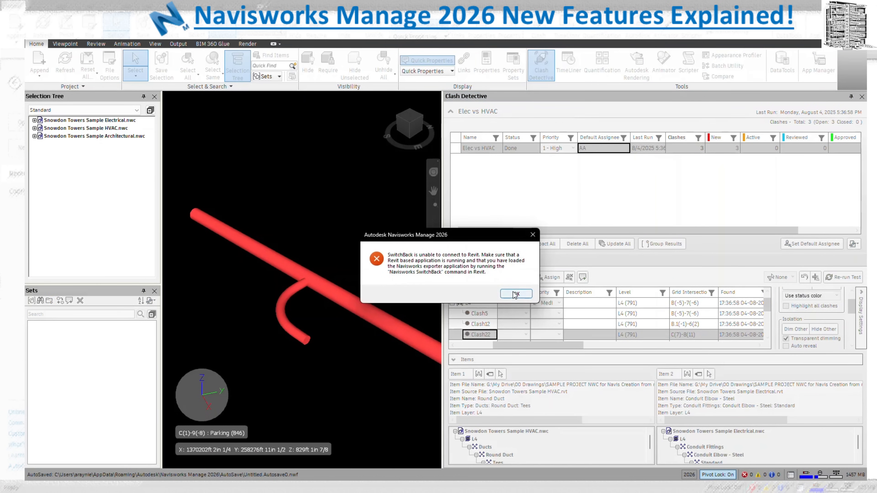
key(Return)
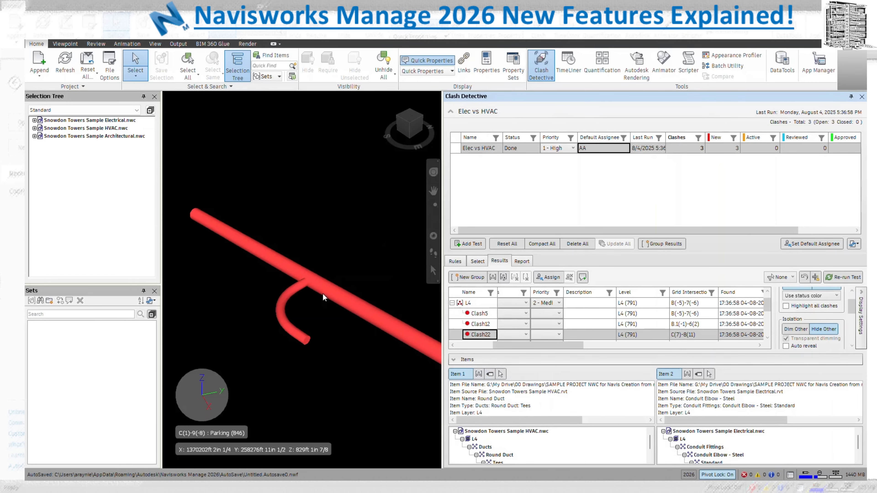
mouse_move(323, 294)
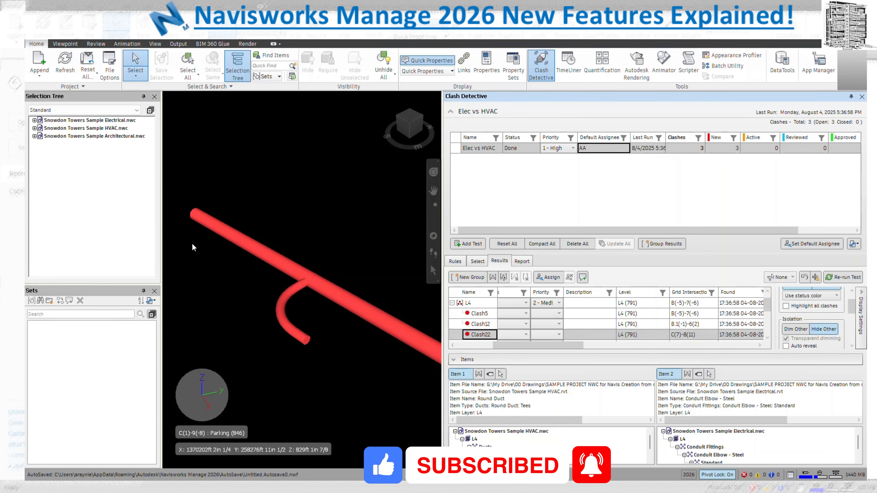
Inspect the context menus for Architectural.nwc and Clash22, closing each without choosing an action
right_click(127, 139)
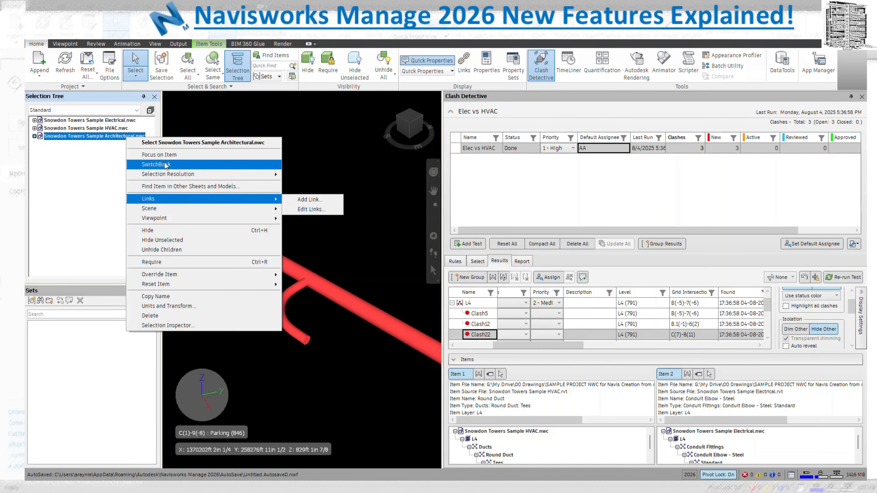
click(329, 194)
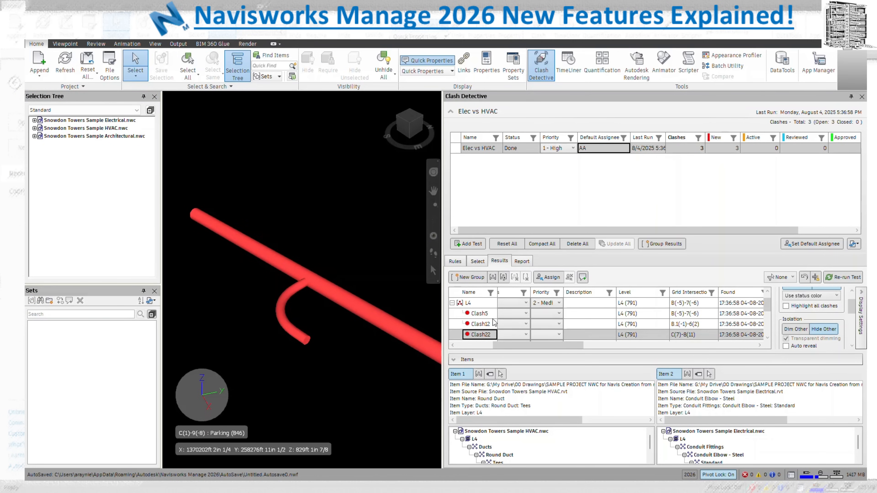
right_click(486, 335)
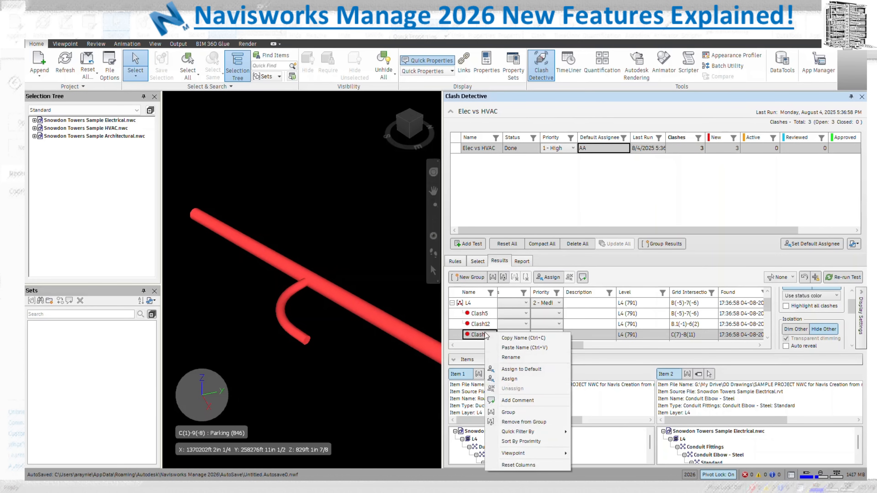
click(423, 383)
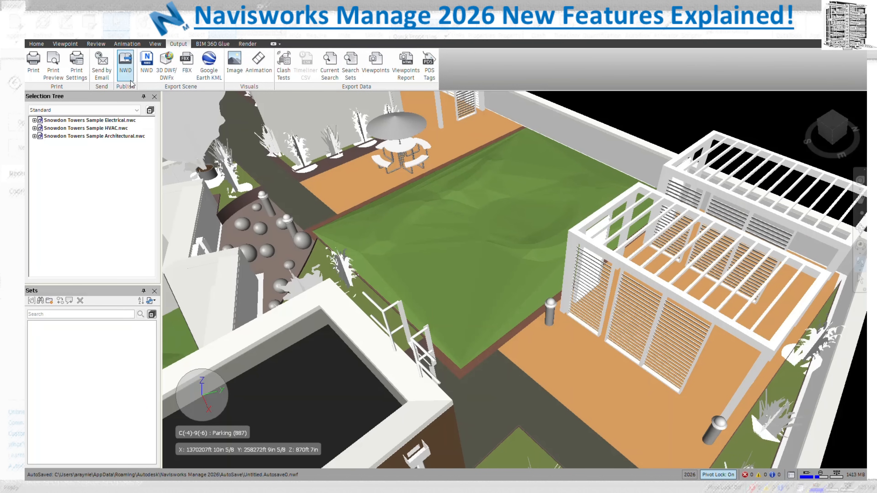
click(149, 59)
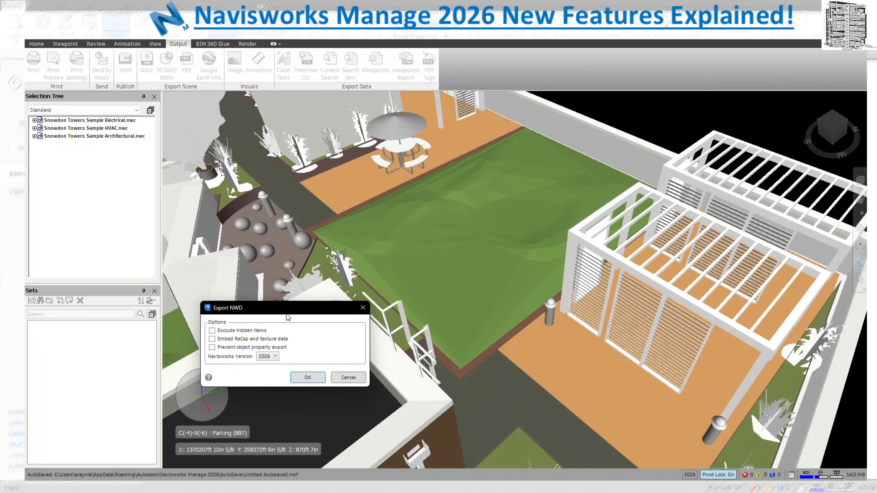
drag(287, 308, 454, 168)
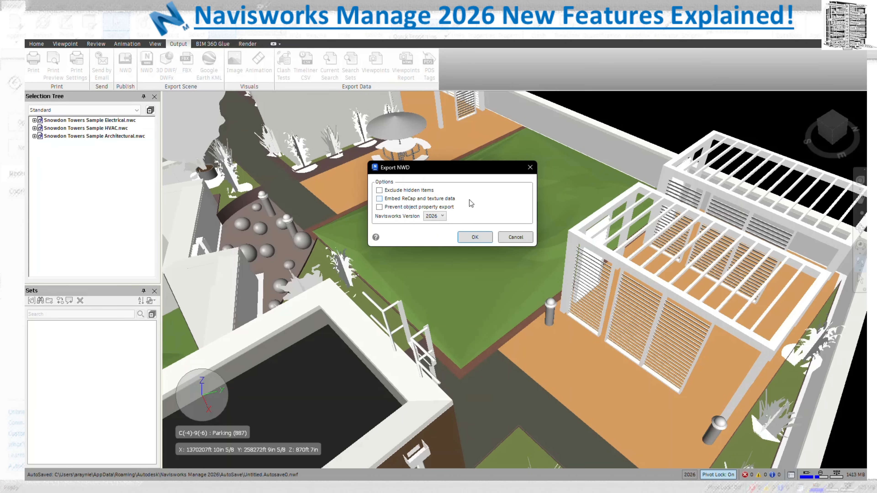
click(433, 217)
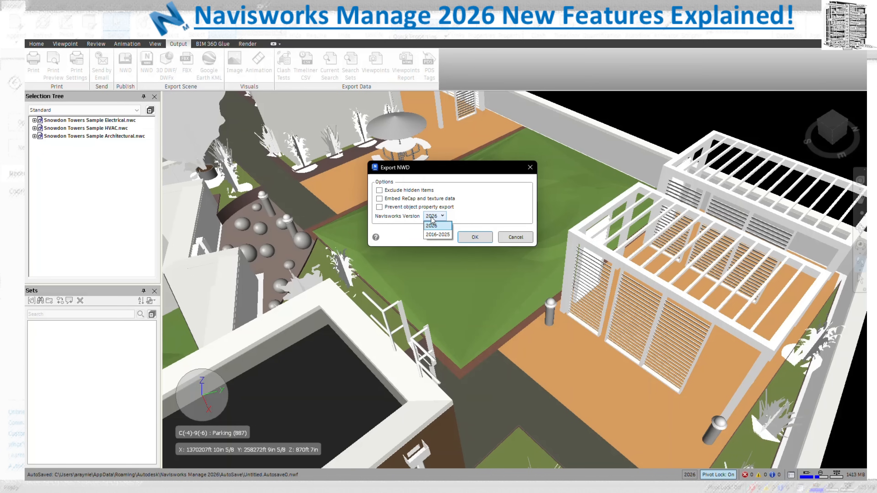
click(477, 213)
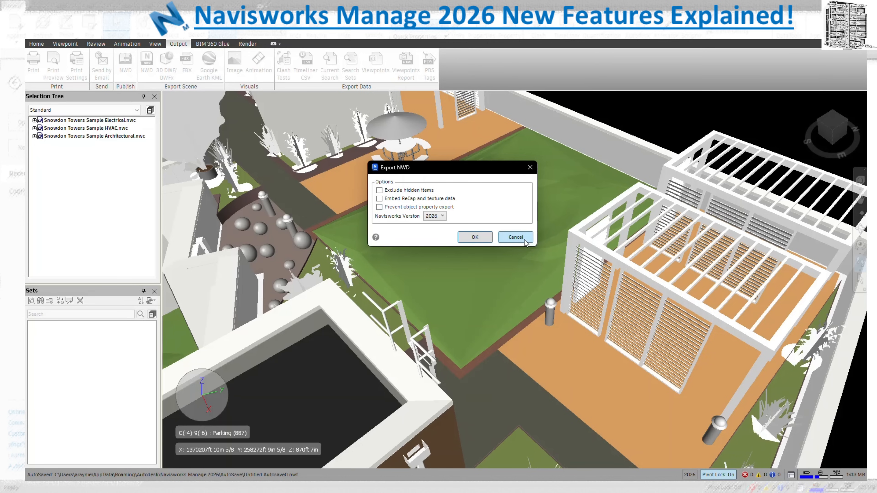
click(516, 237)
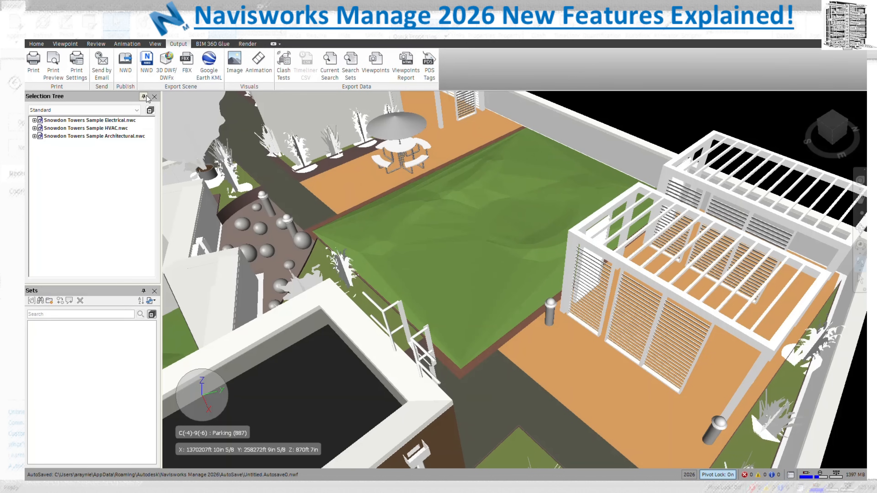
click(125, 64)
drag(259, 131, 407, 81)
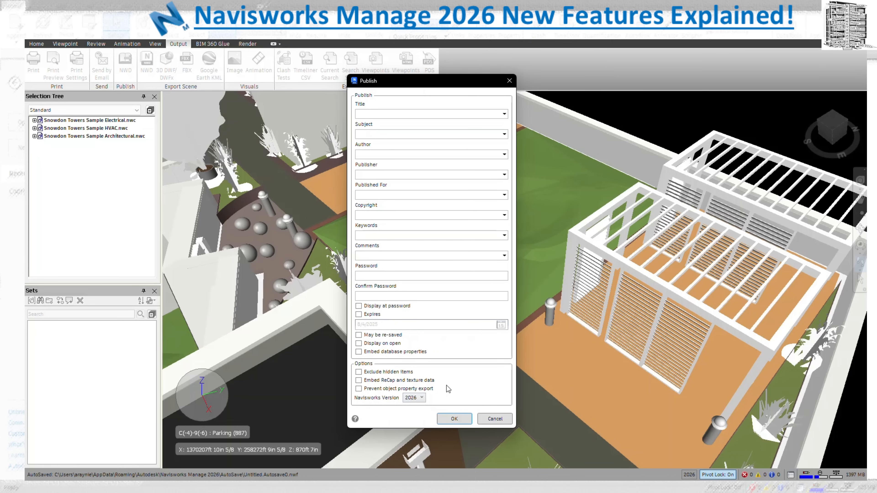
click(509, 82)
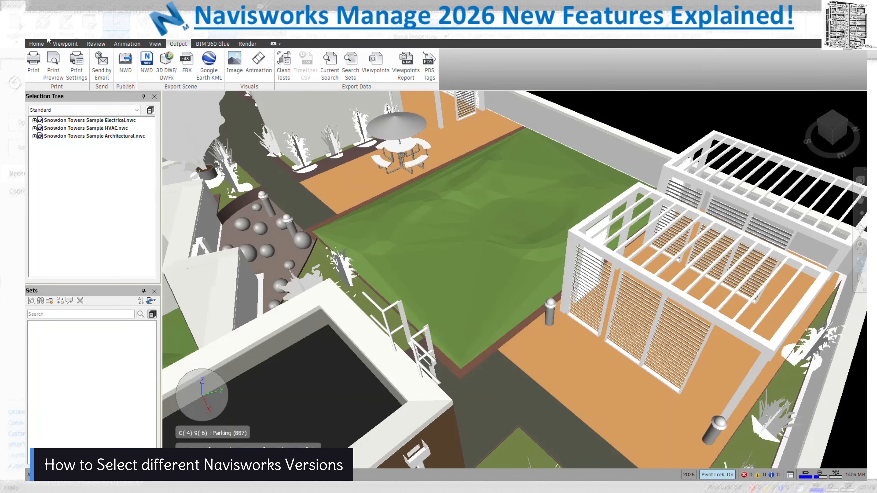
click(36, 44)
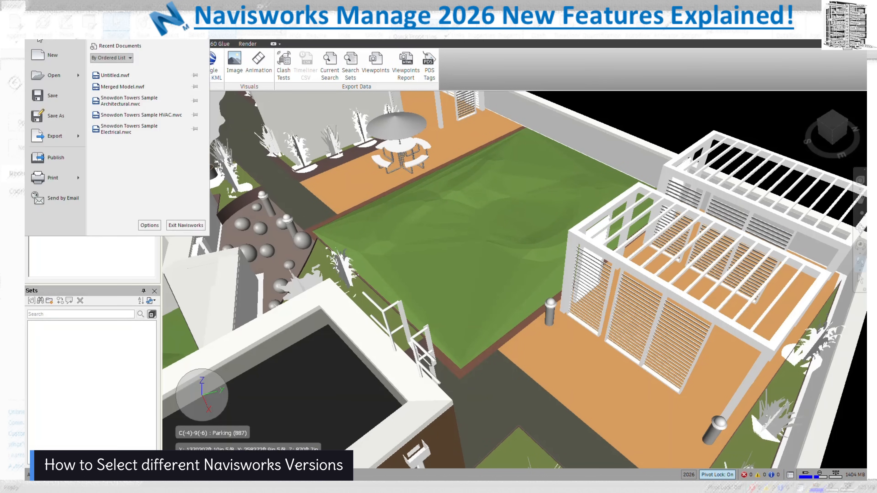
click(150, 225)
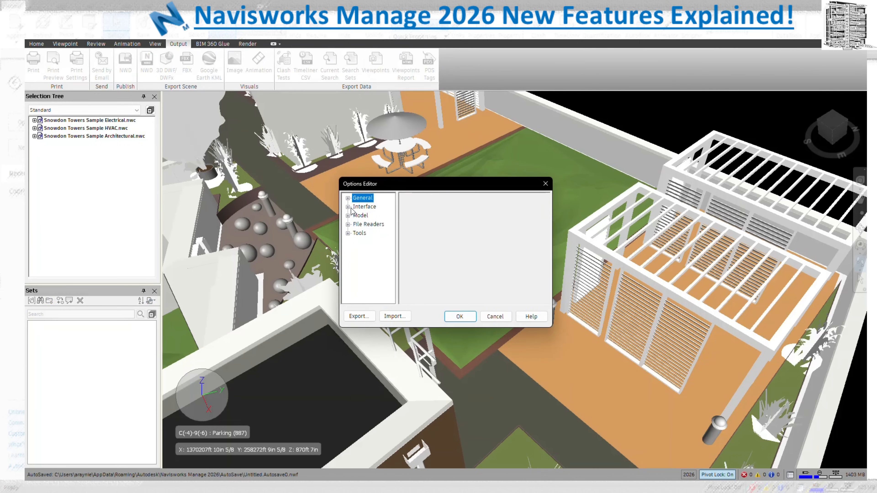
click(347, 216)
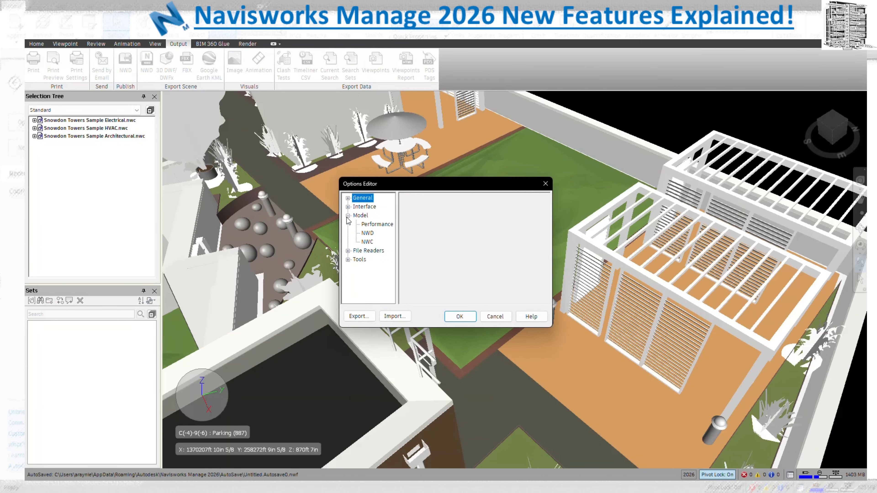
click(374, 224)
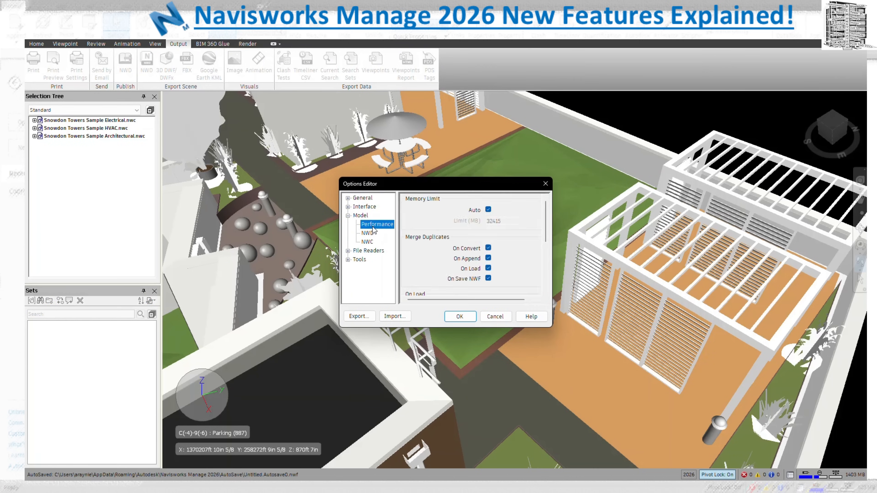
drag(548, 327, 669, 459)
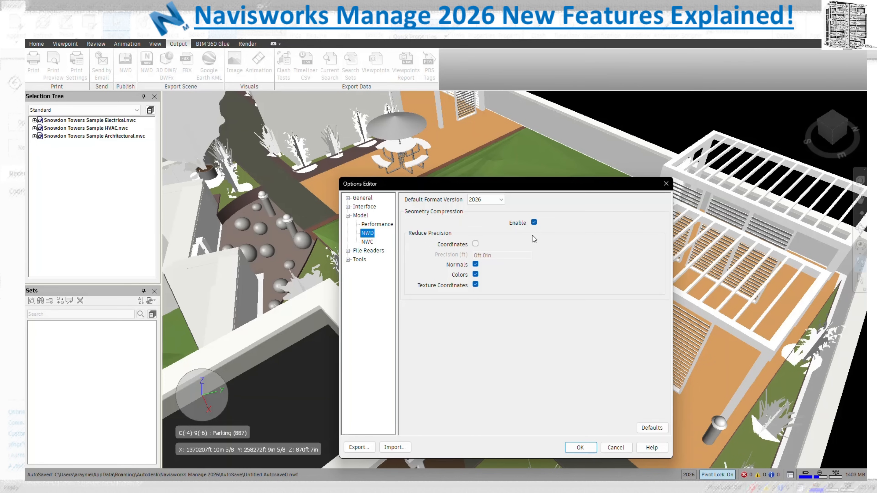
click(496, 200)
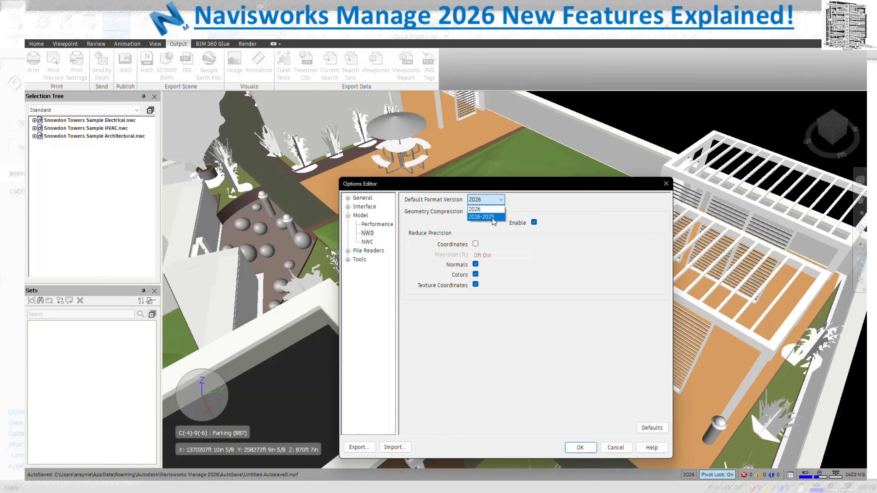
click(582, 298)
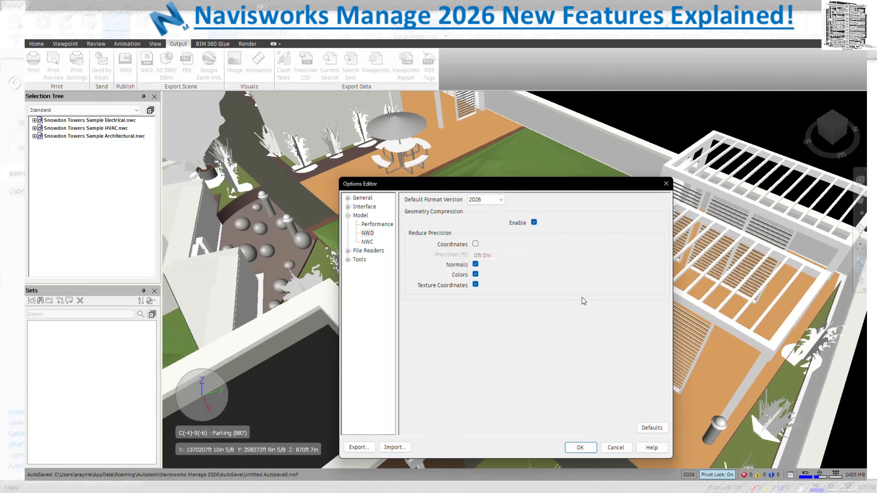
click(617, 447)
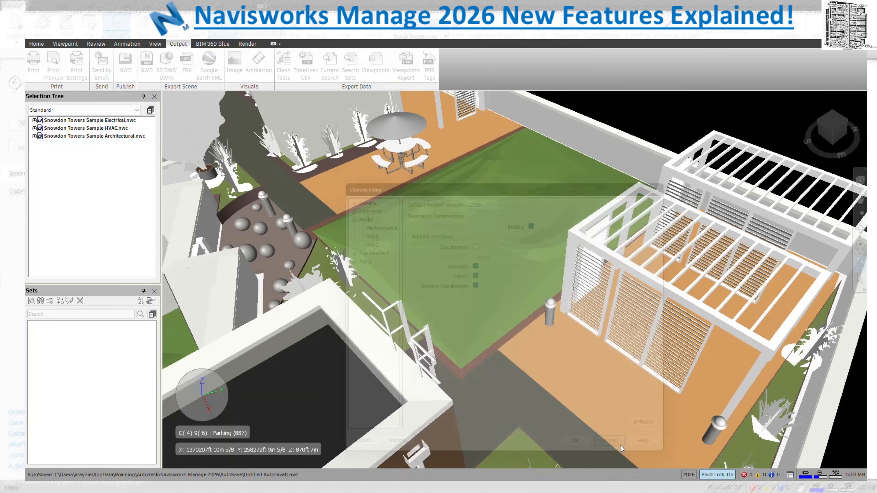